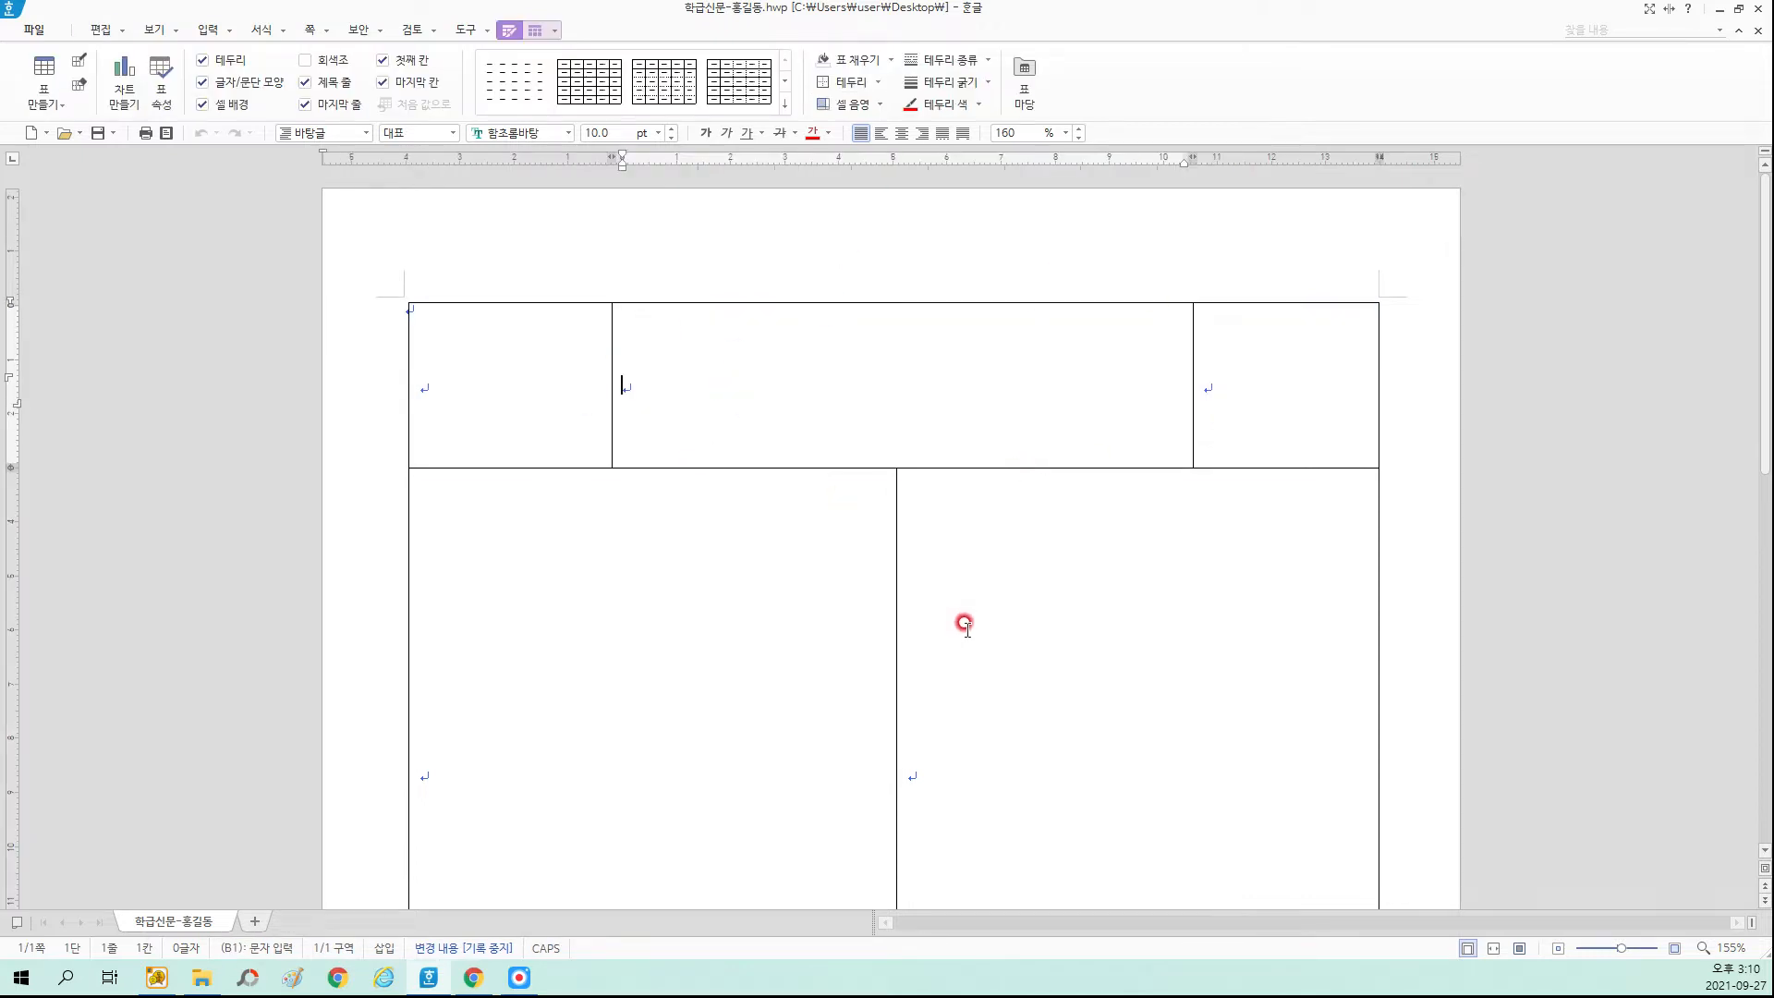
Enter the title "6학년 6반 학급신문" in the middle cell of the header row.
{"action": "type", "text": "6"}
{"action": "type", "text": "학년"}
{"action": "type", "text": " 6반 ㅎ"}
{"action": "type", "text": "급신문"}
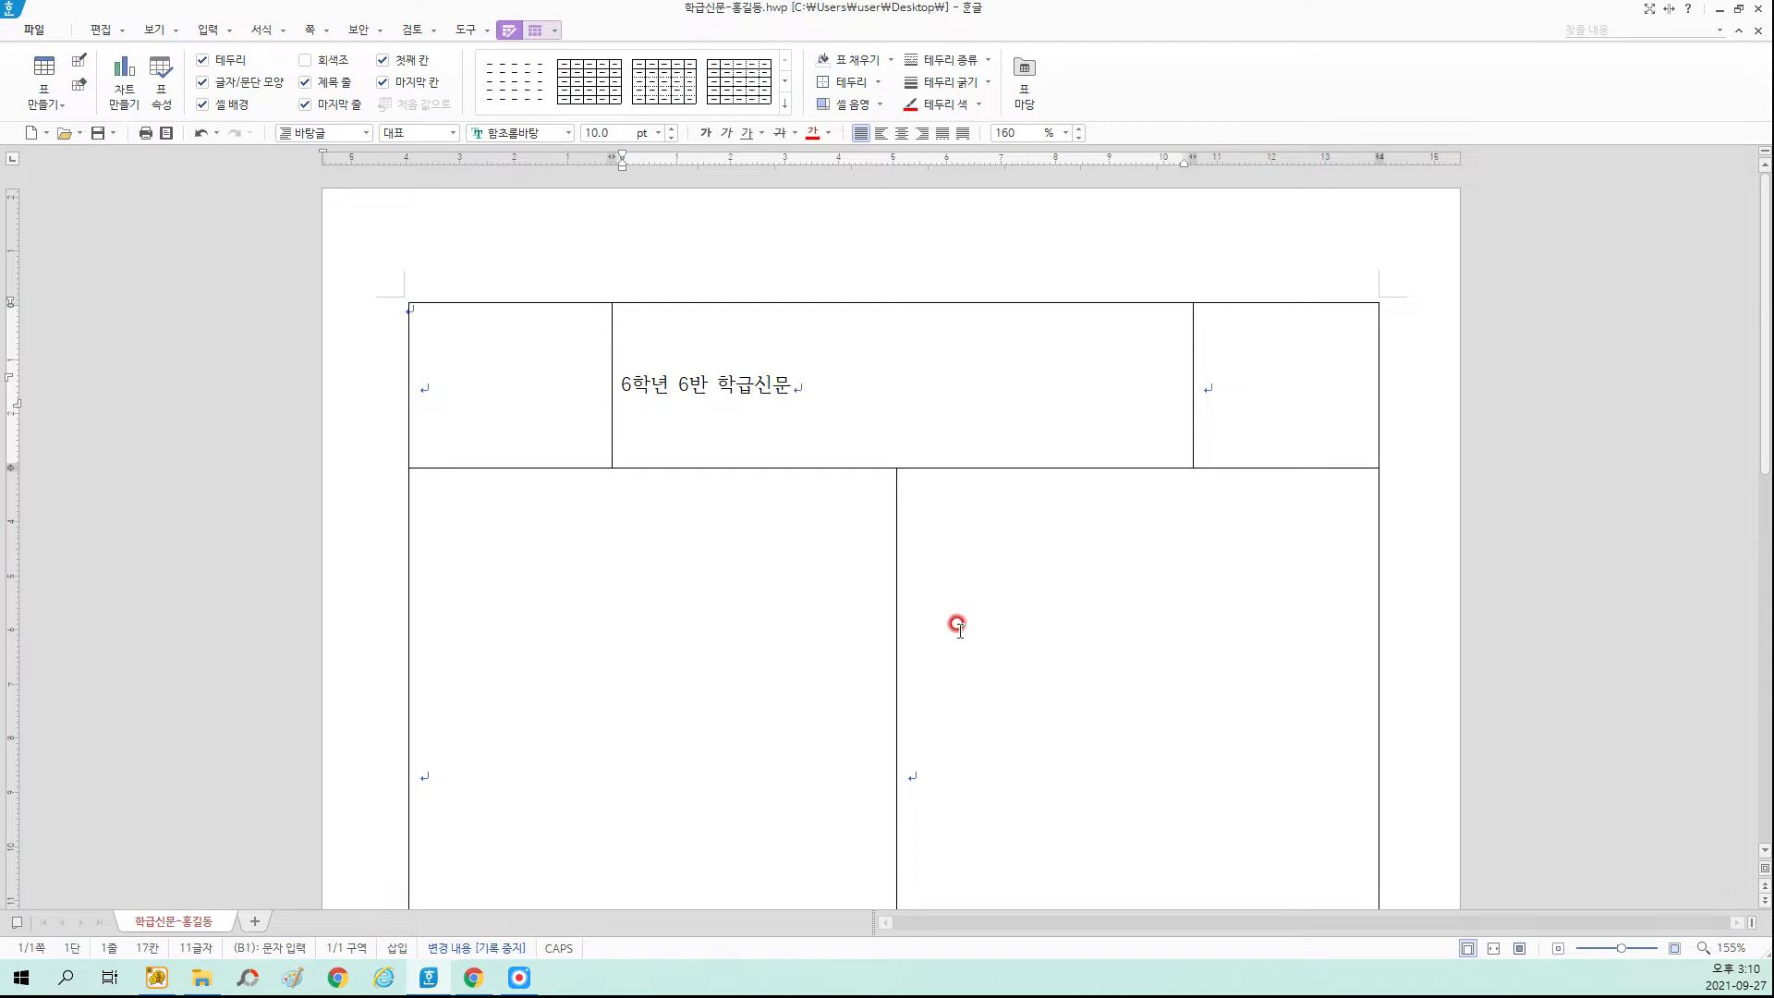
{"action": "left_click", "coordinate": [854, 385]}
{"action": "left_click", "coordinate": [625, 381]}
{"action": "left_click_drag", "start_coordinate": [623, 380], "coordinate": [803, 384]}
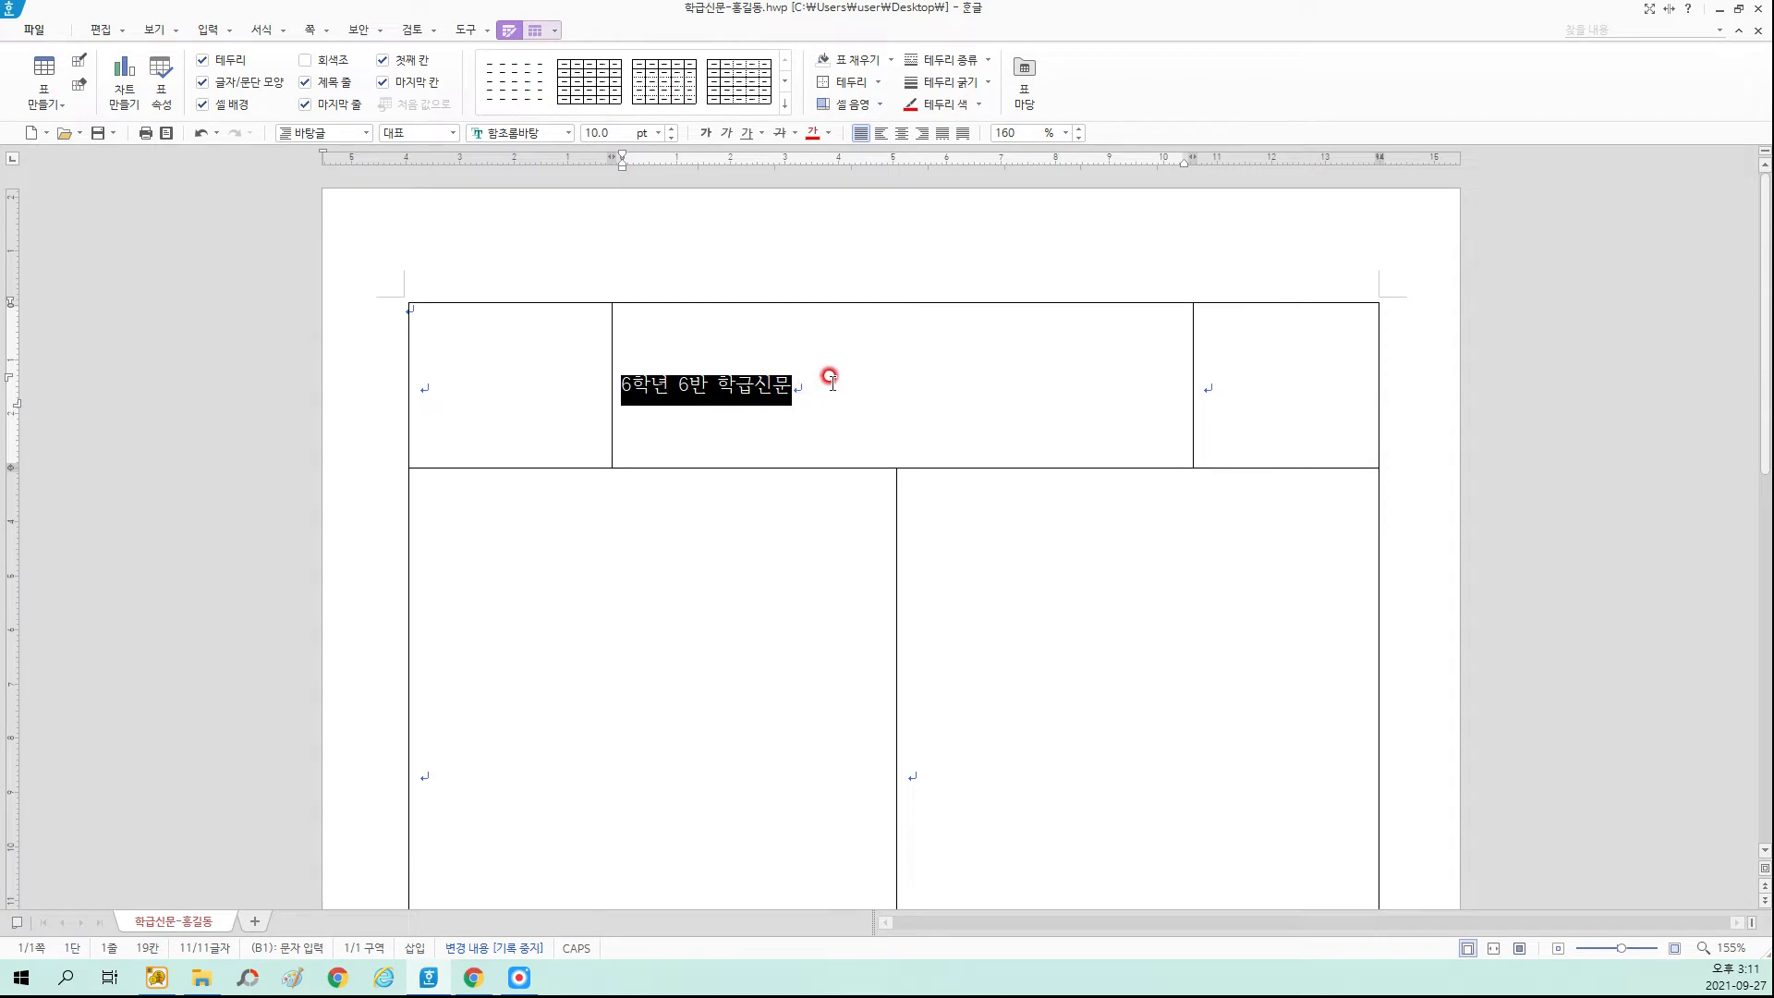
{"action": "left_click", "coordinate": [812, 381]}
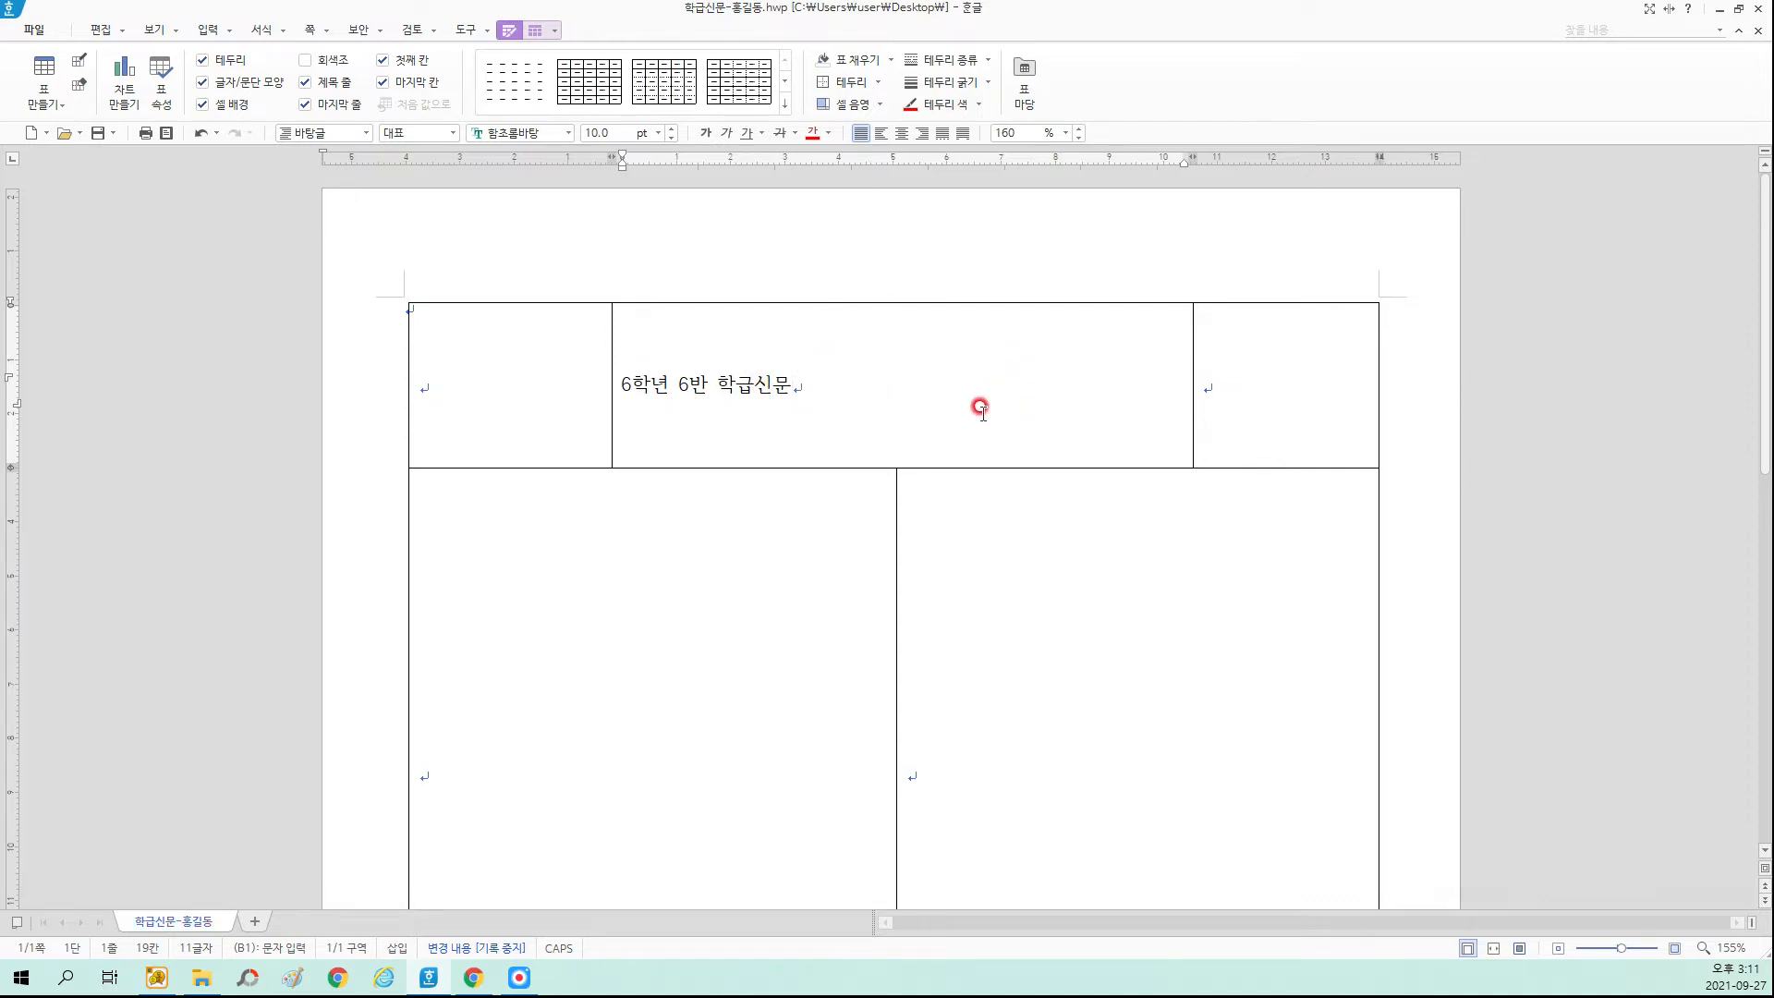
Center-align the newspaper title within its header cell.
{"action": "left_click", "coordinate": [717, 377]}
{"action": "left_click_drag", "start_coordinate": [812, 379], "coordinate": [621, 395]}
{"action": "right_click", "coordinate": [738, 389]}
{"action": "left_click", "coordinate": [775, 396]}
{"action": "left_click", "coordinate": [900, 136]}
{"action": "left_click_drag", "start_coordinate": [804, 389], "coordinate": [622, 384]}
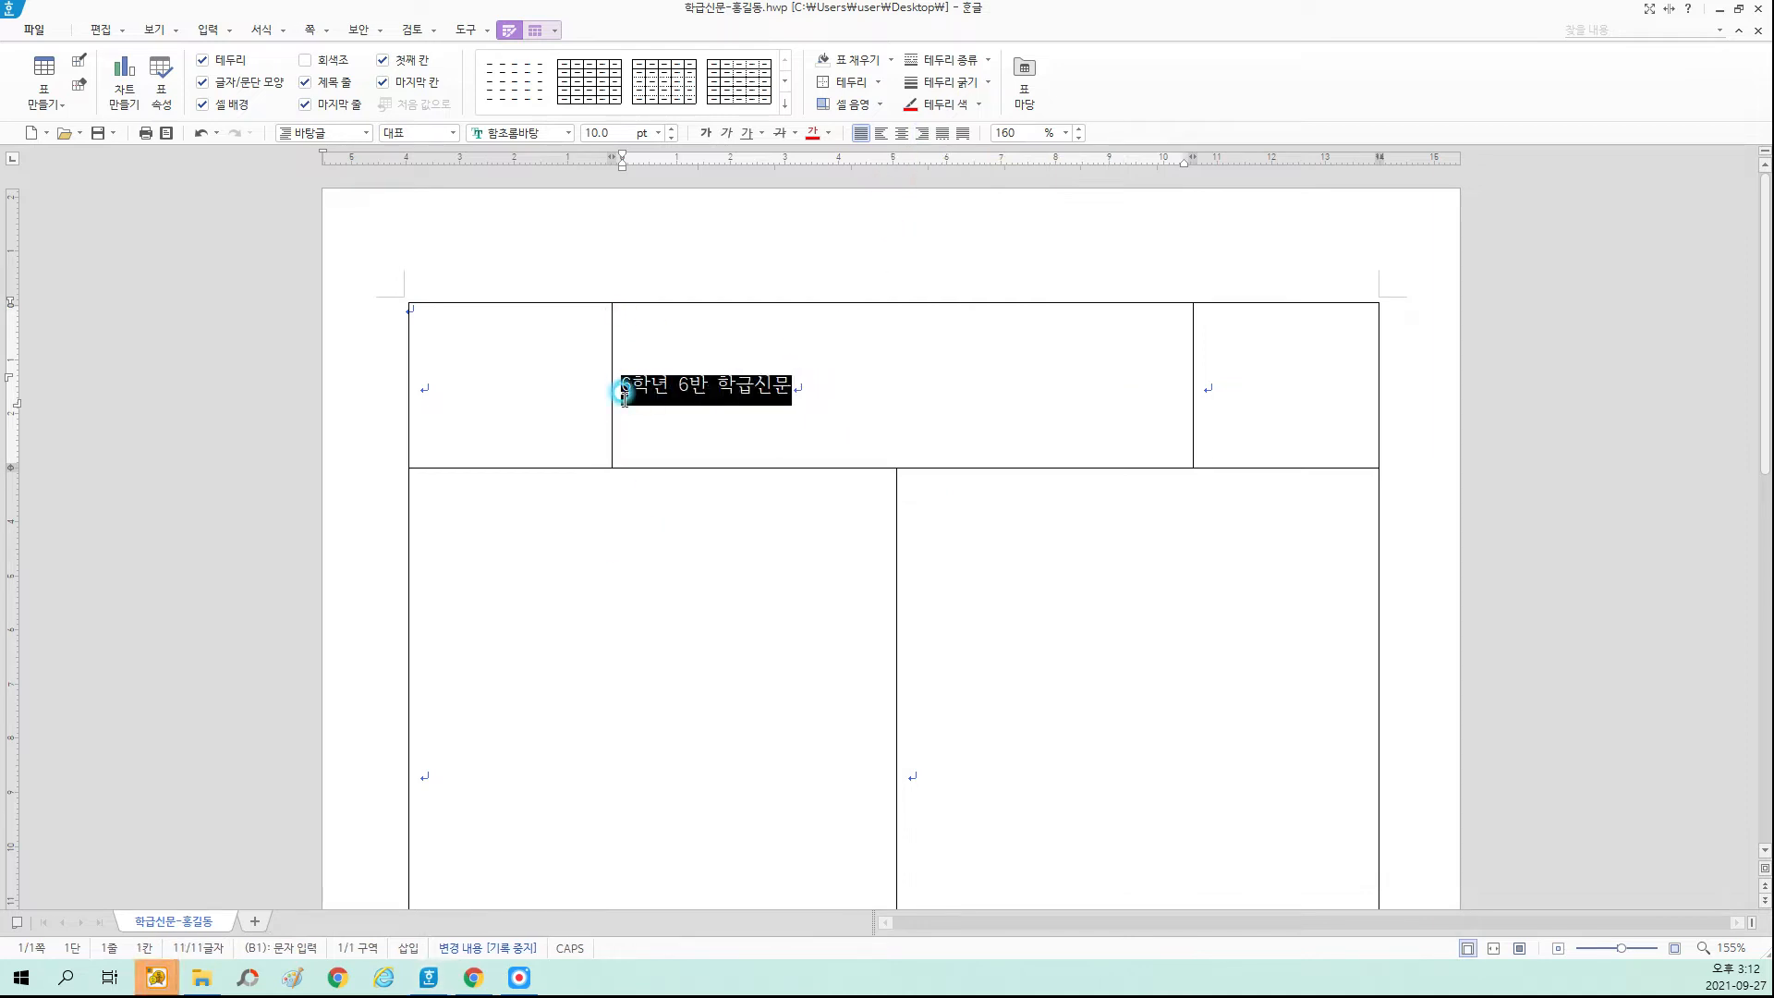
{"action": "left_click", "coordinate": [682, 379]}
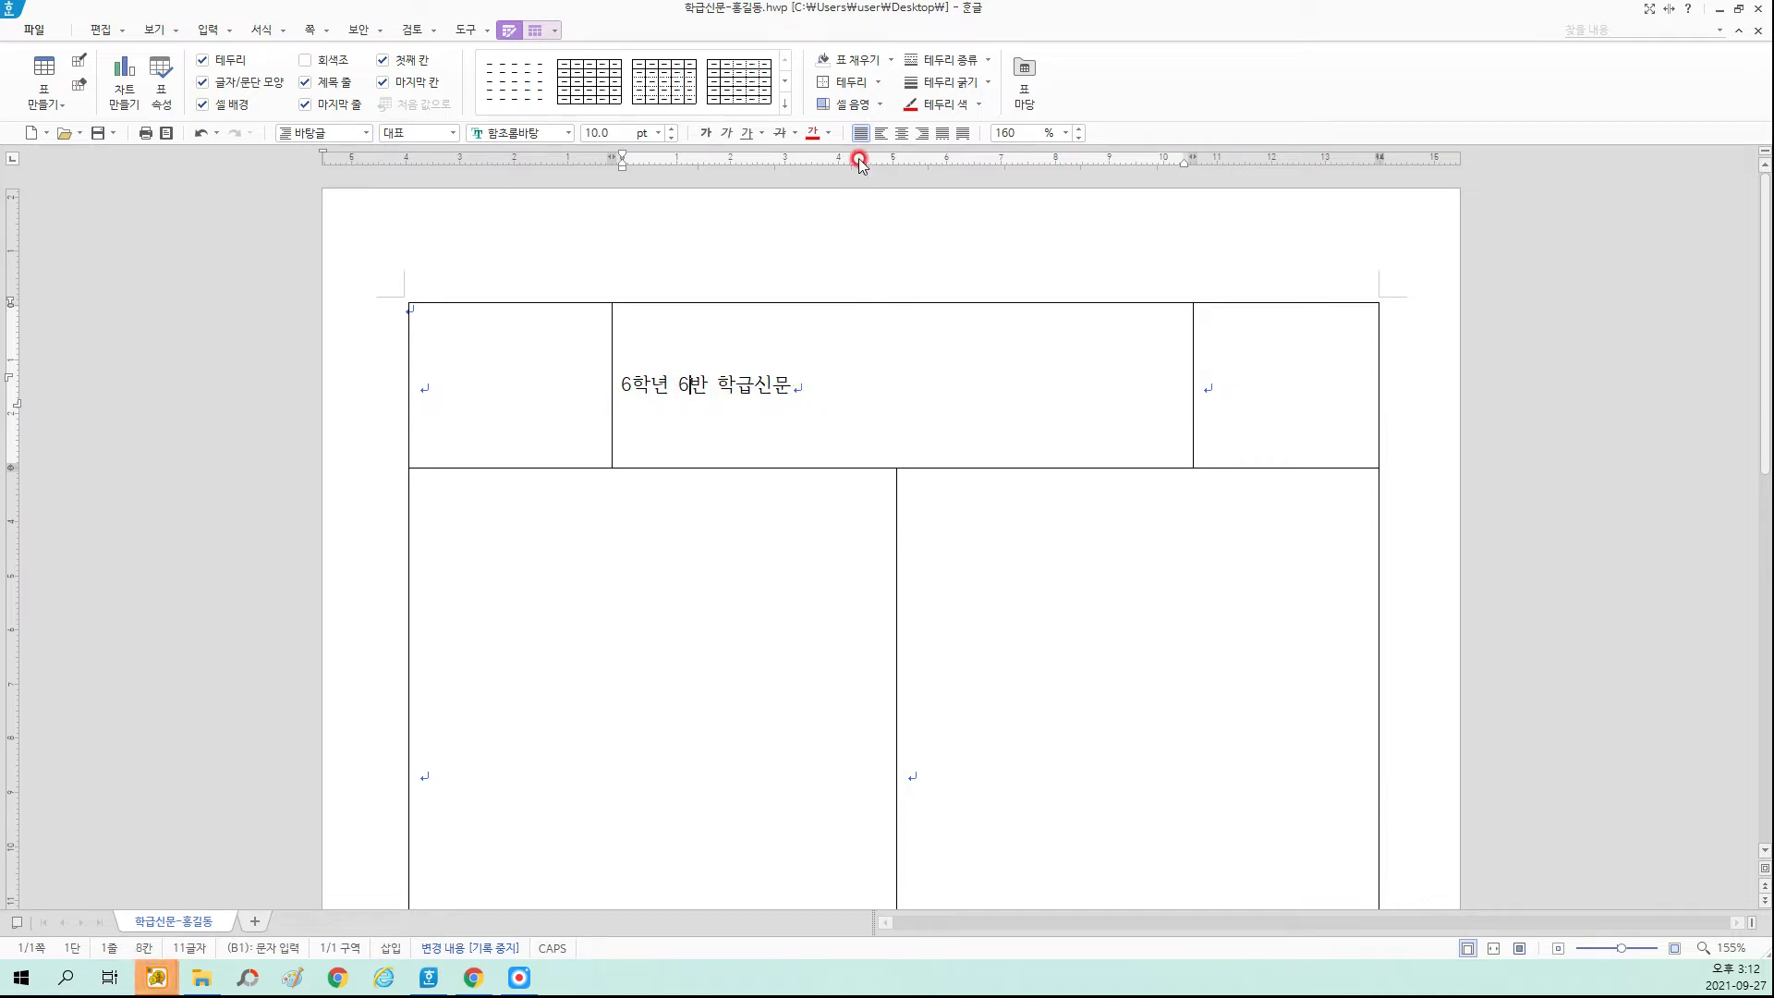
{"action": "left_click", "coordinate": [901, 135]}
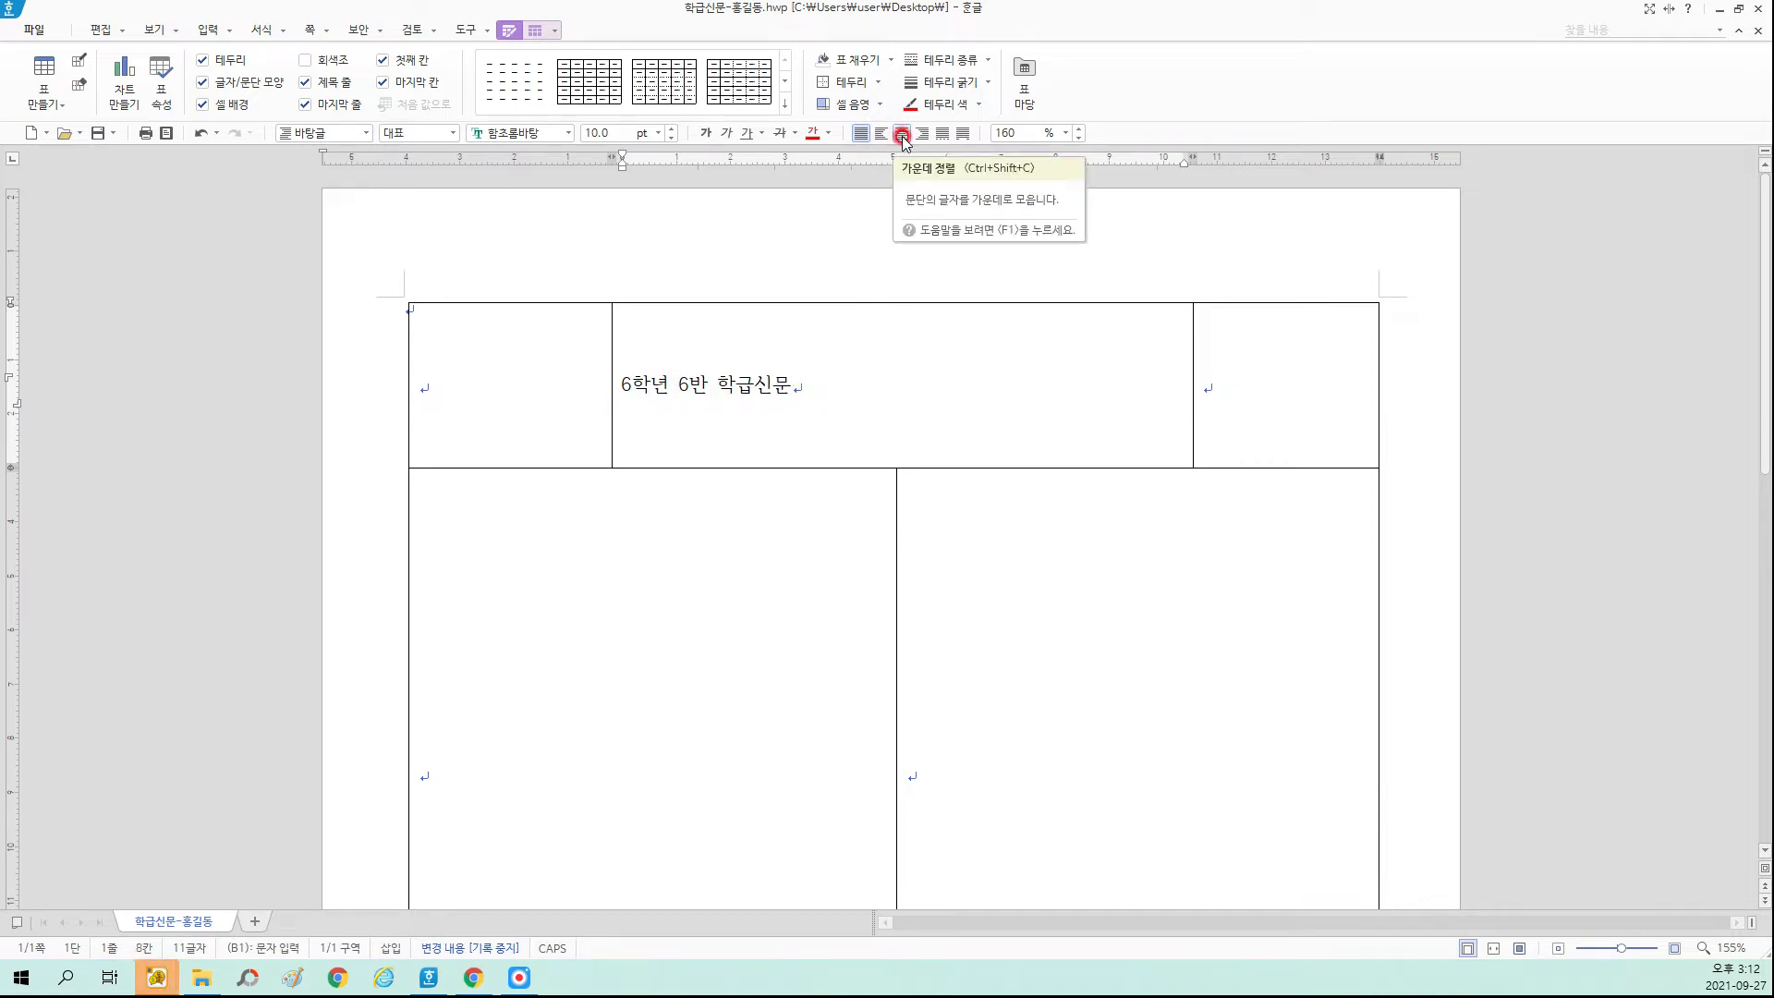
{"action": "left_click", "coordinate": [876, 379]}
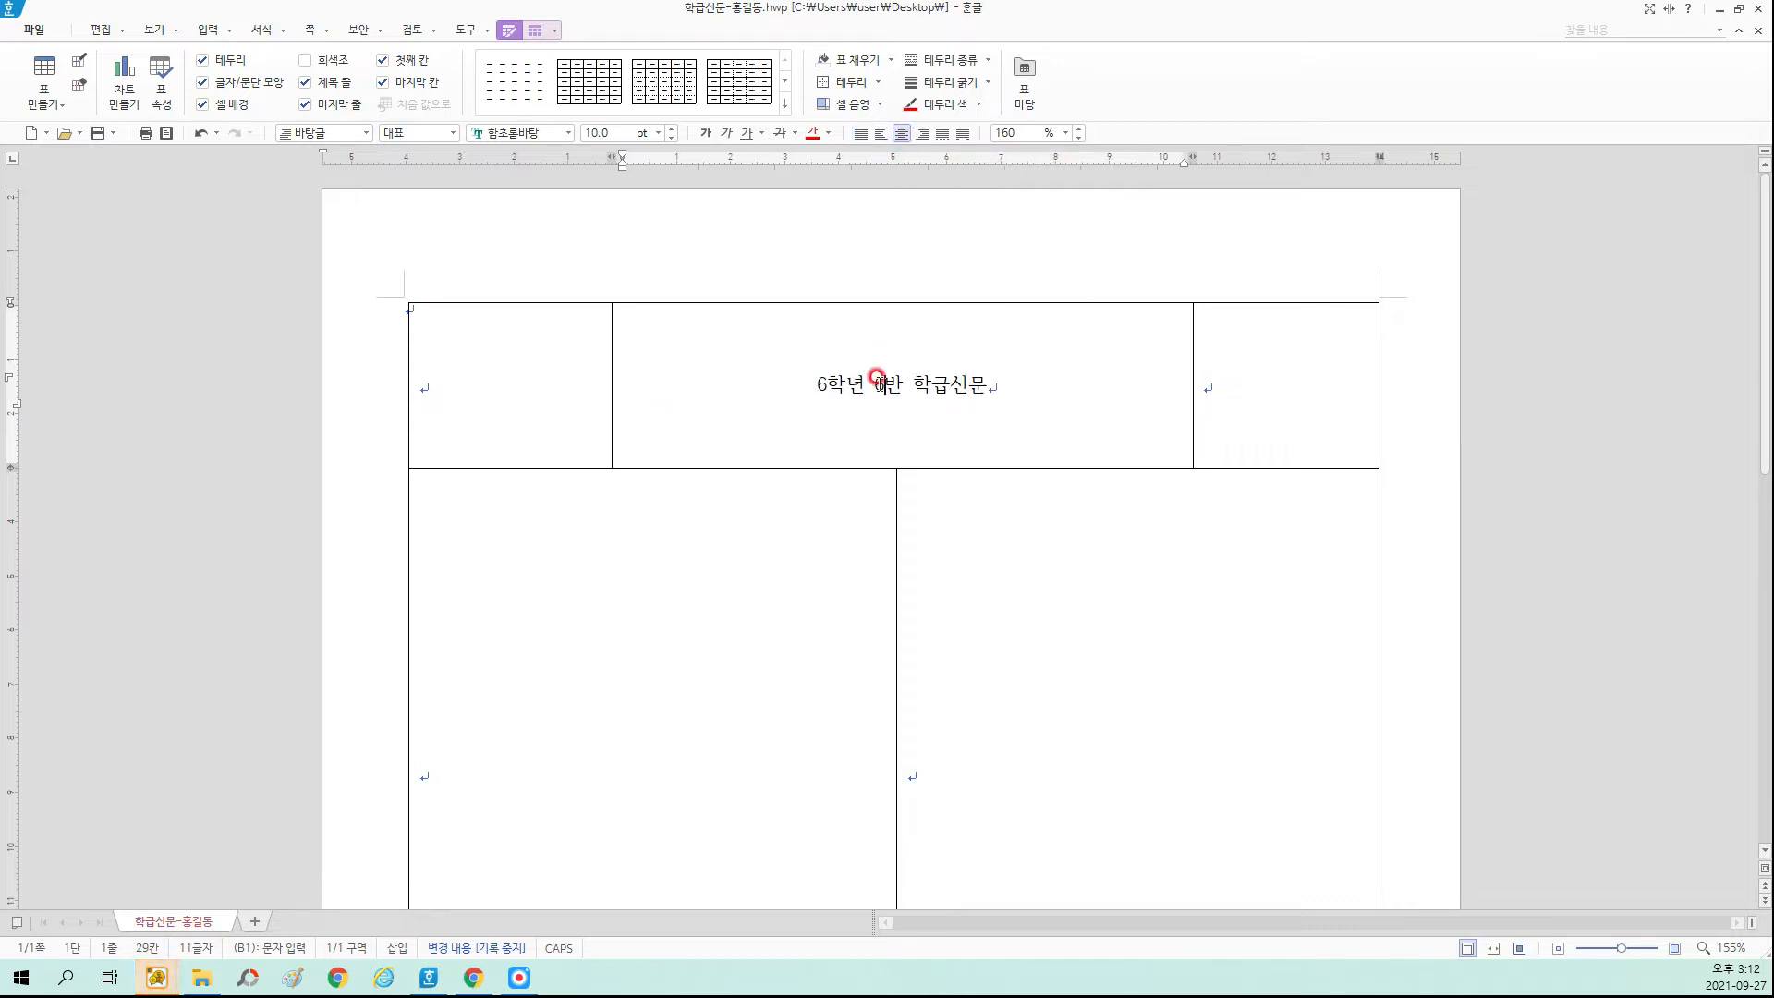
Set the font size of the whole newspaper title to 20 pt.
{"action": "left_click", "coordinate": [1009, 383]}
{"action": "left_click", "coordinate": [809, 384]}
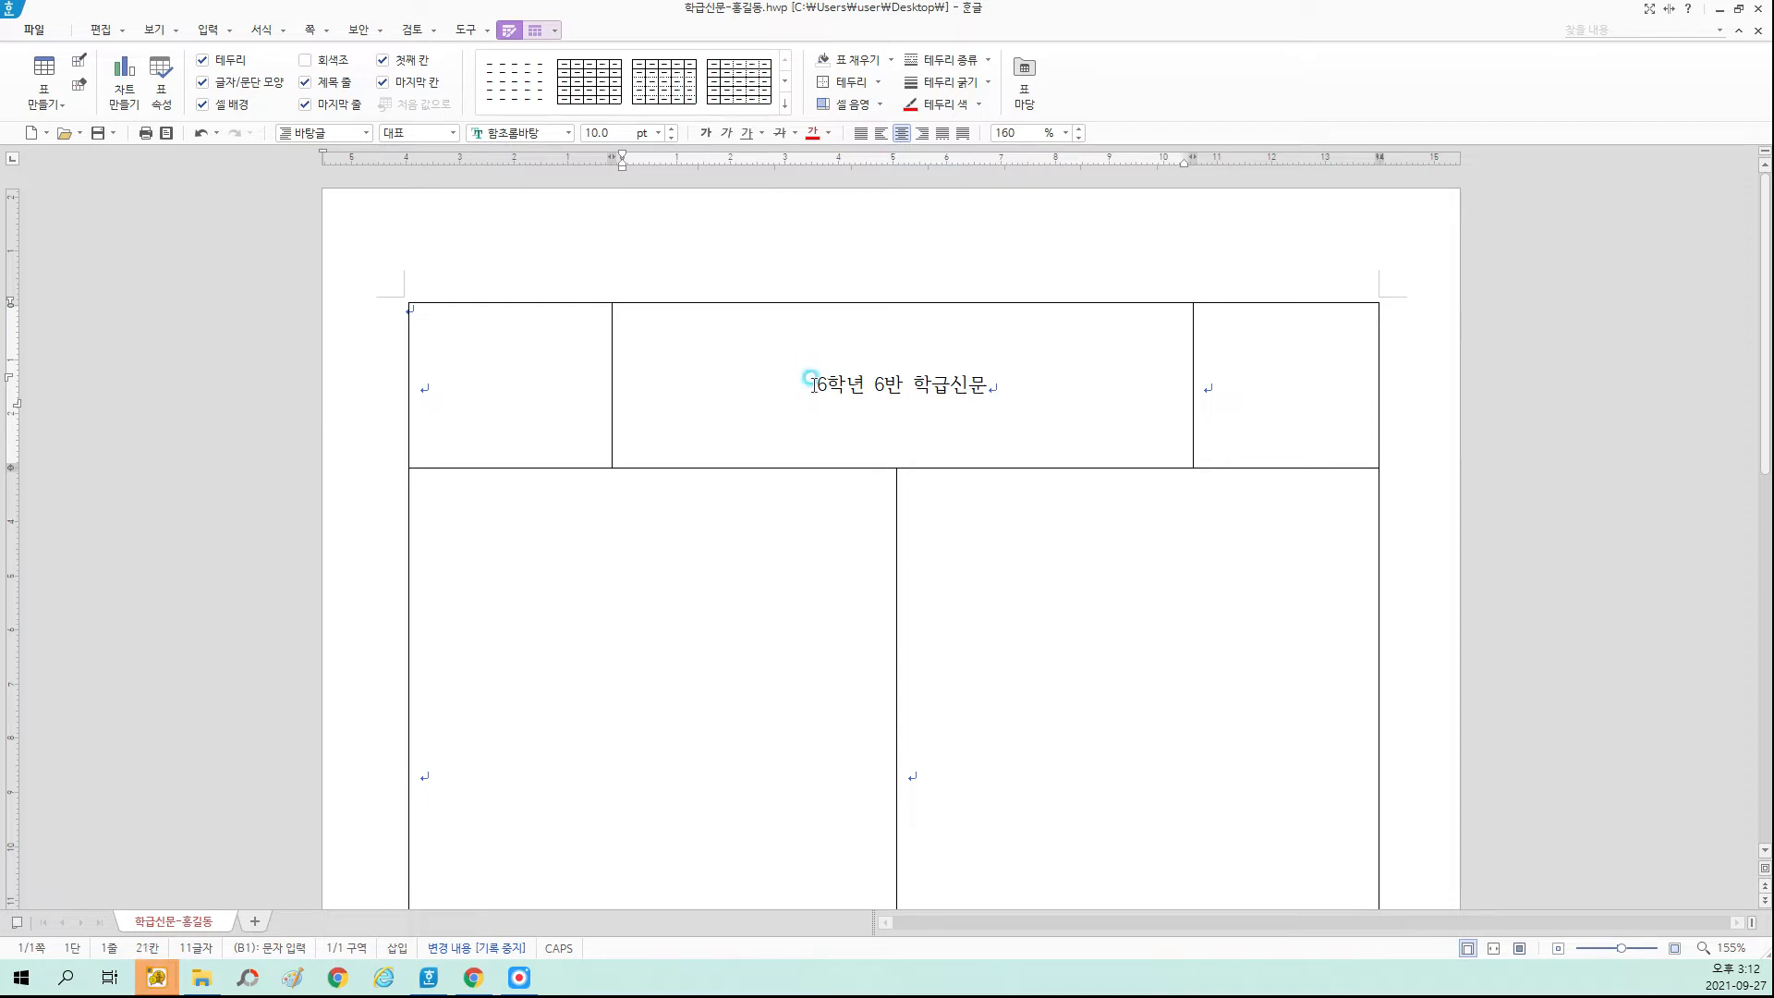
{"action": "left_click_drag", "start_coordinate": [810, 383], "coordinate": [996, 376]}
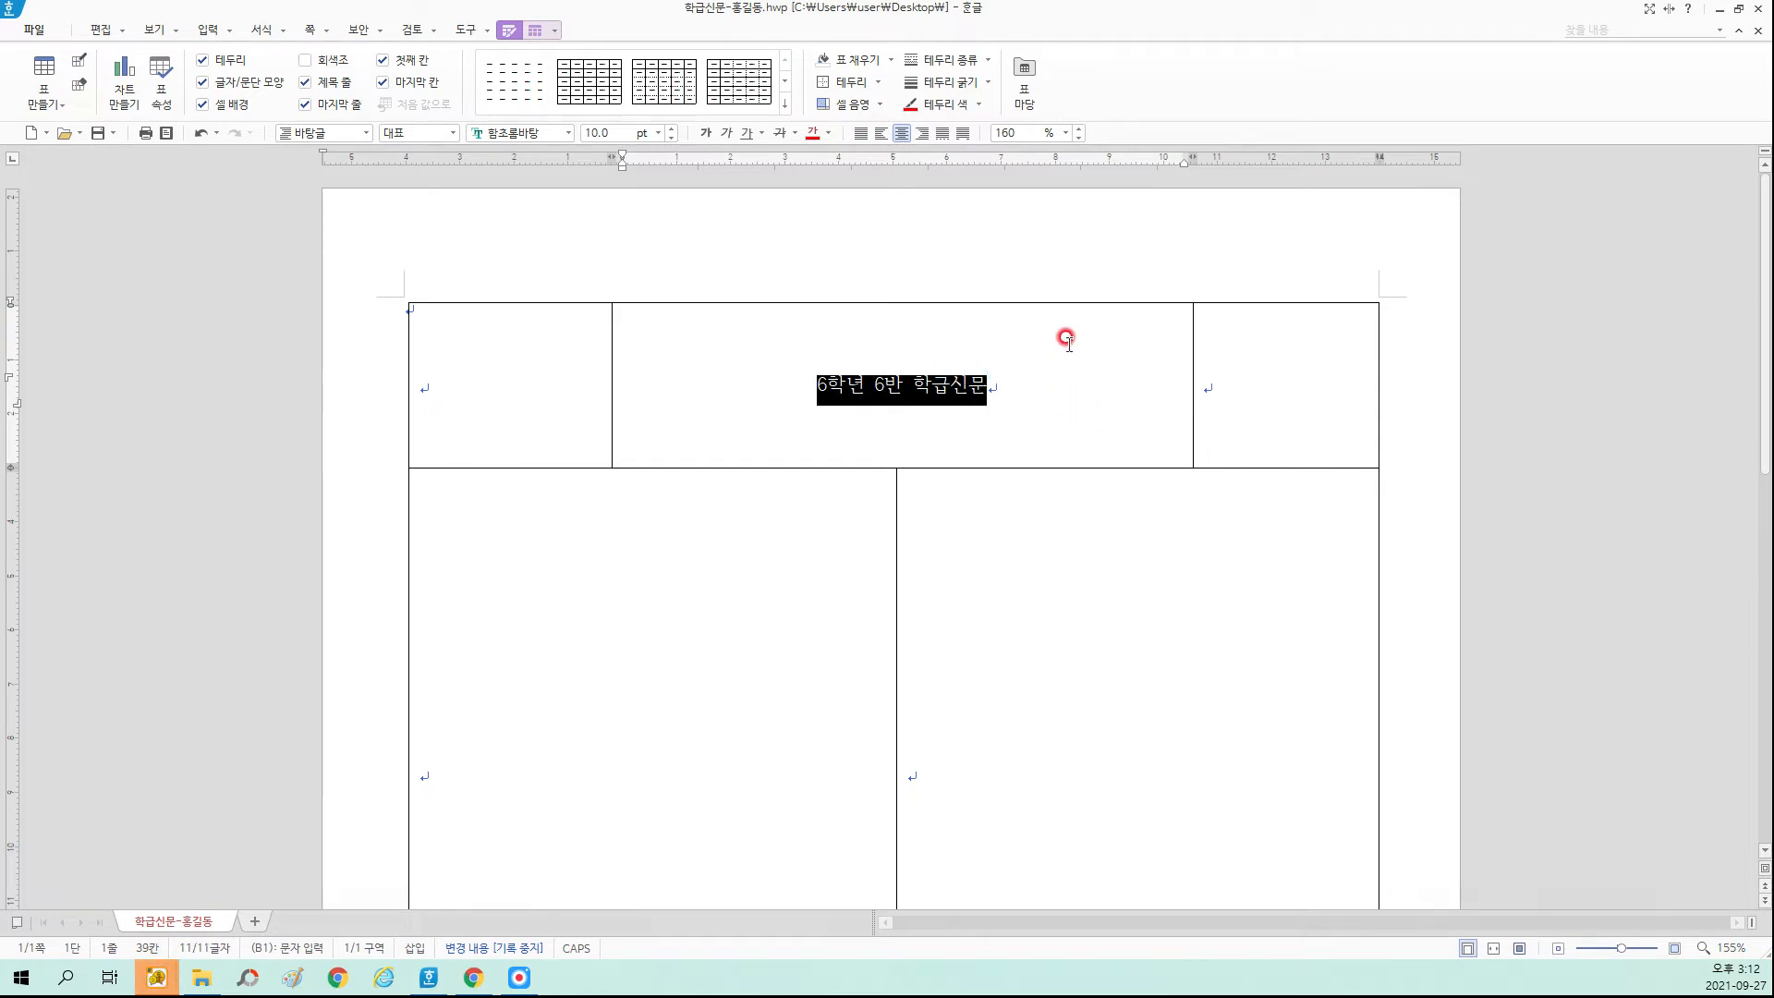
{"action": "left_click", "coordinate": [804, 384]}
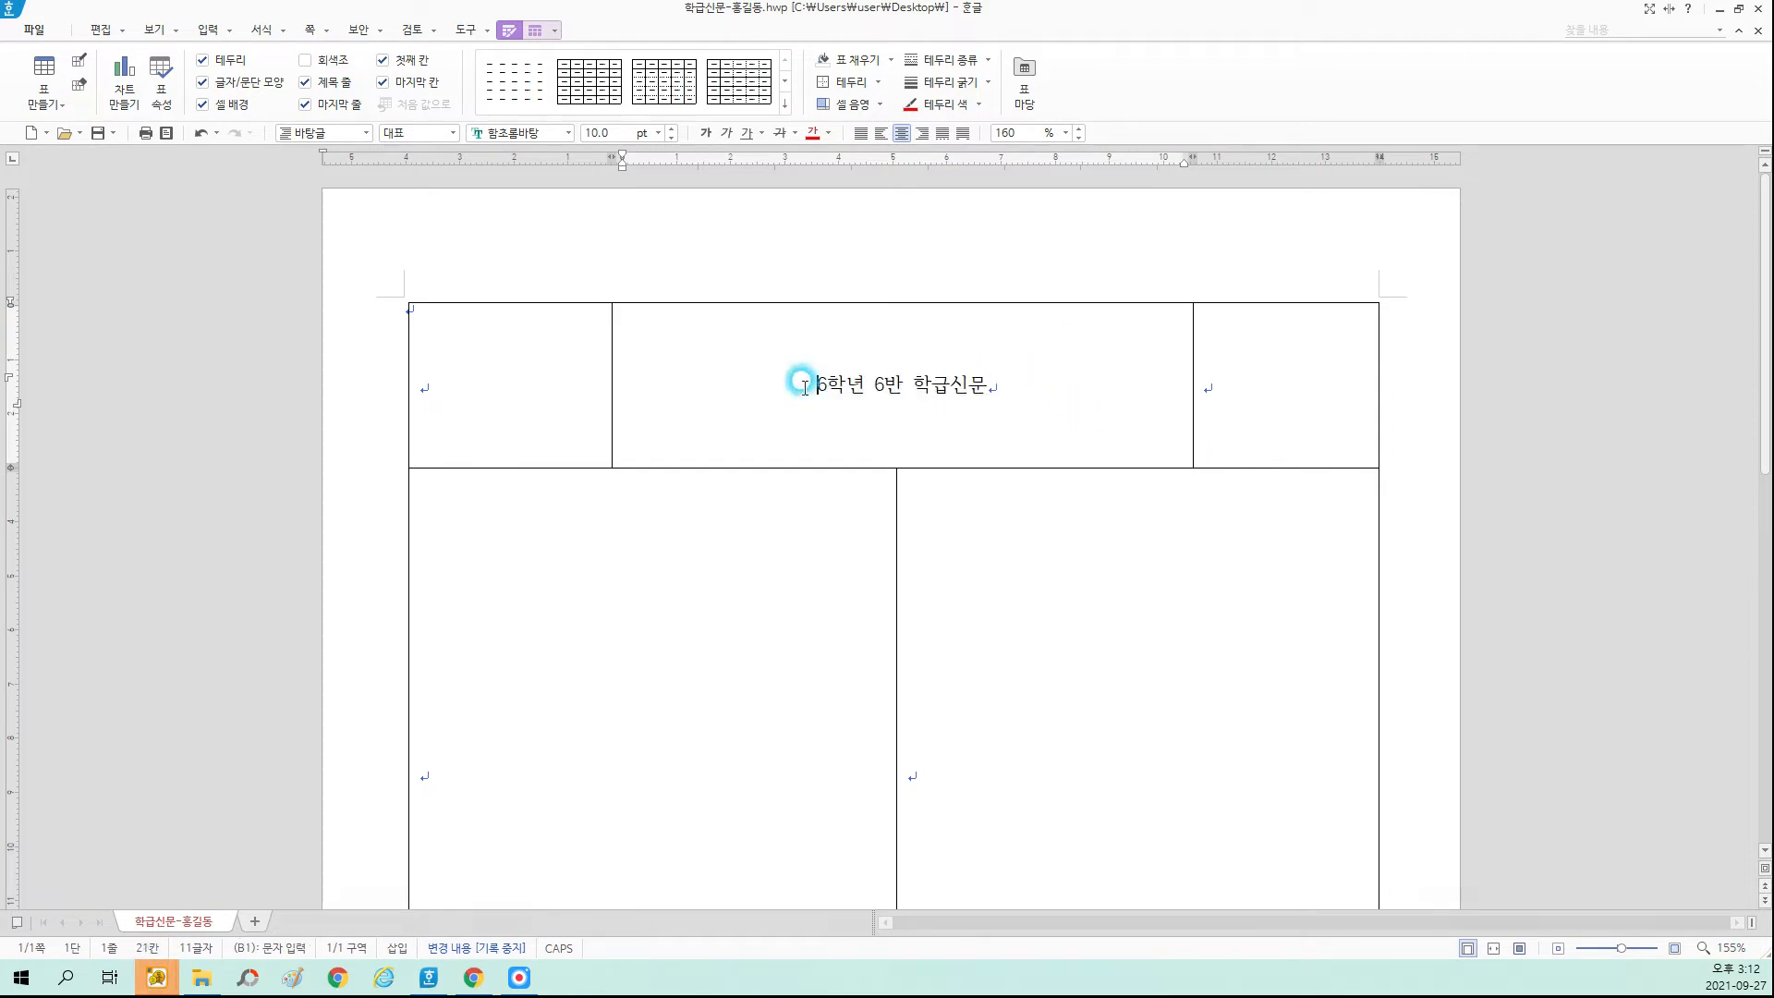
{"action": "left_click_drag", "start_coordinate": [804, 386], "coordinate": [998, 395]}
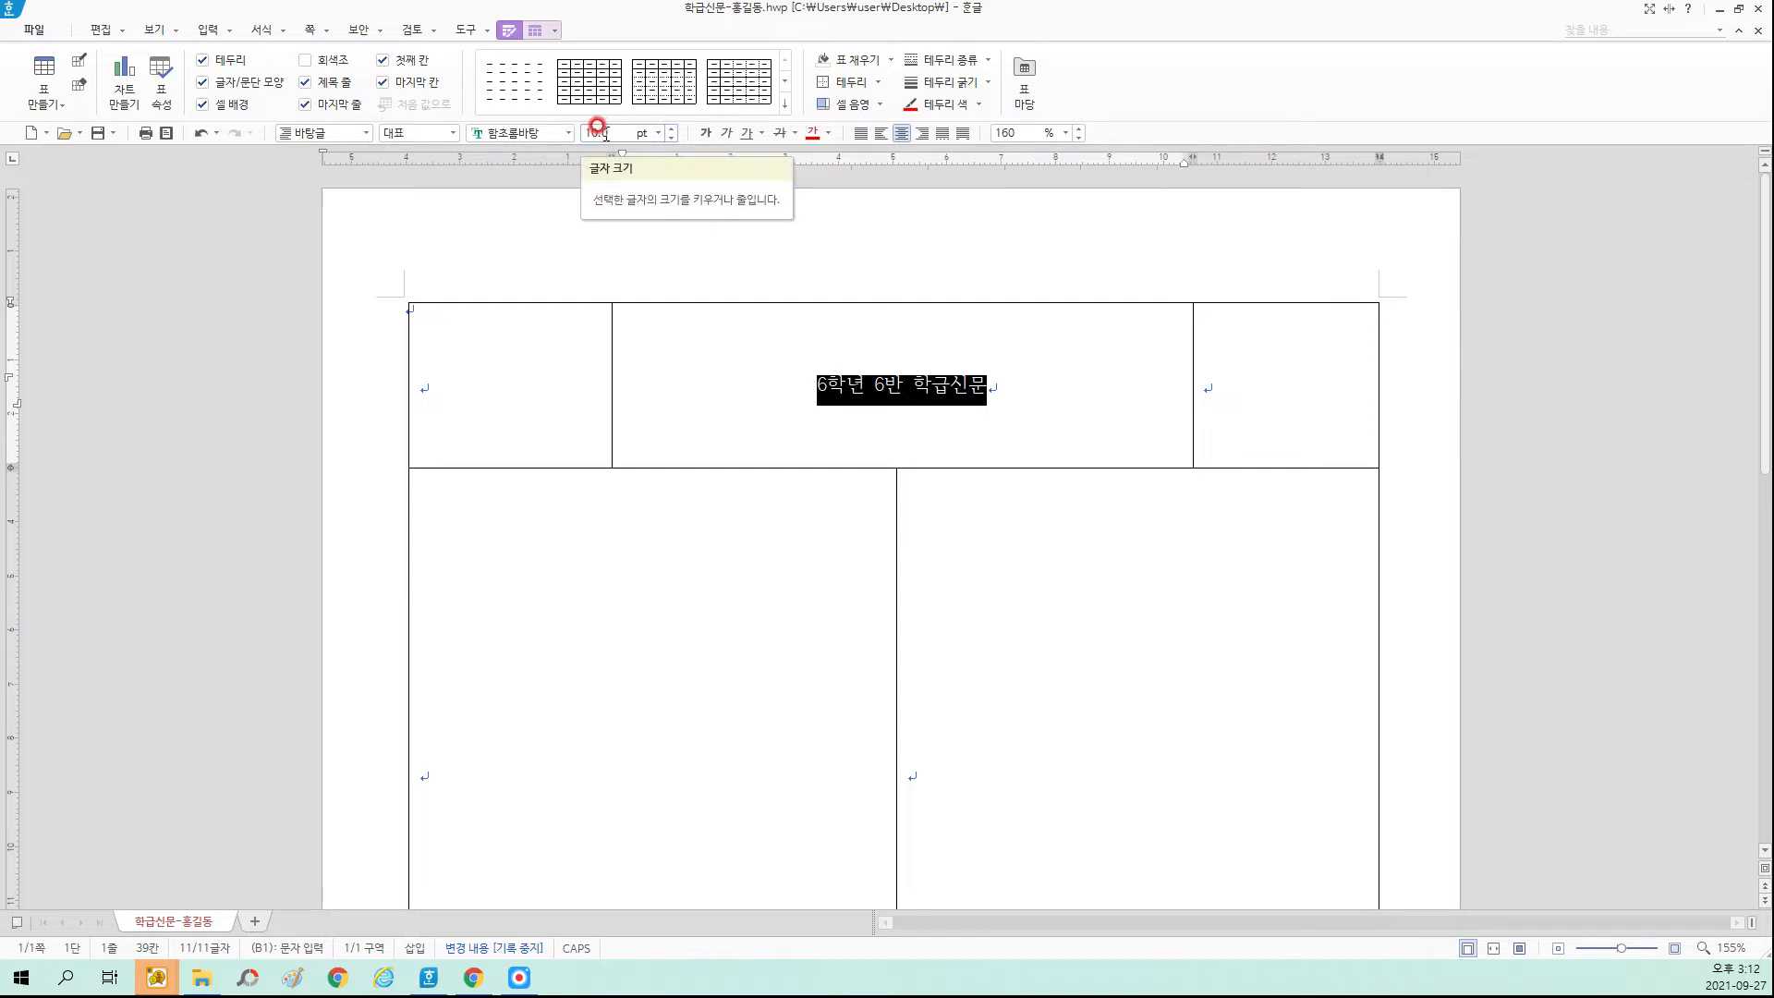
{"action": "left_click", "coordinate": [596, 127]}
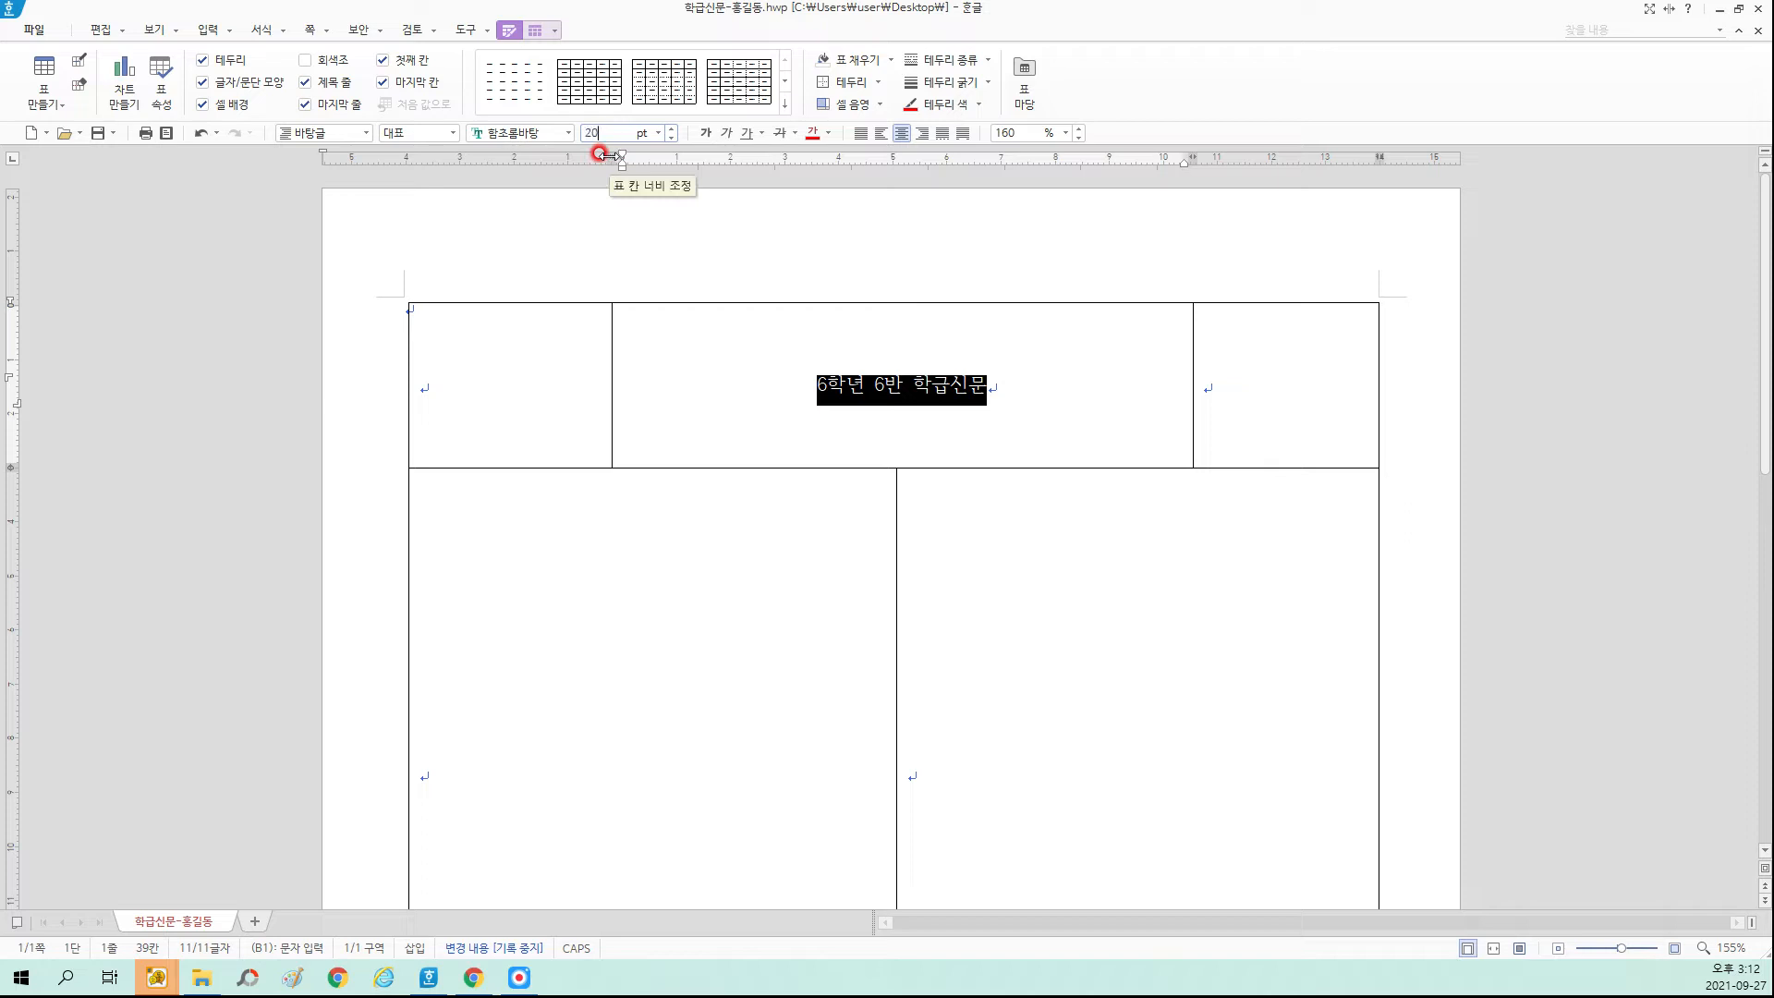
{"action": "key", "text": "Return"}
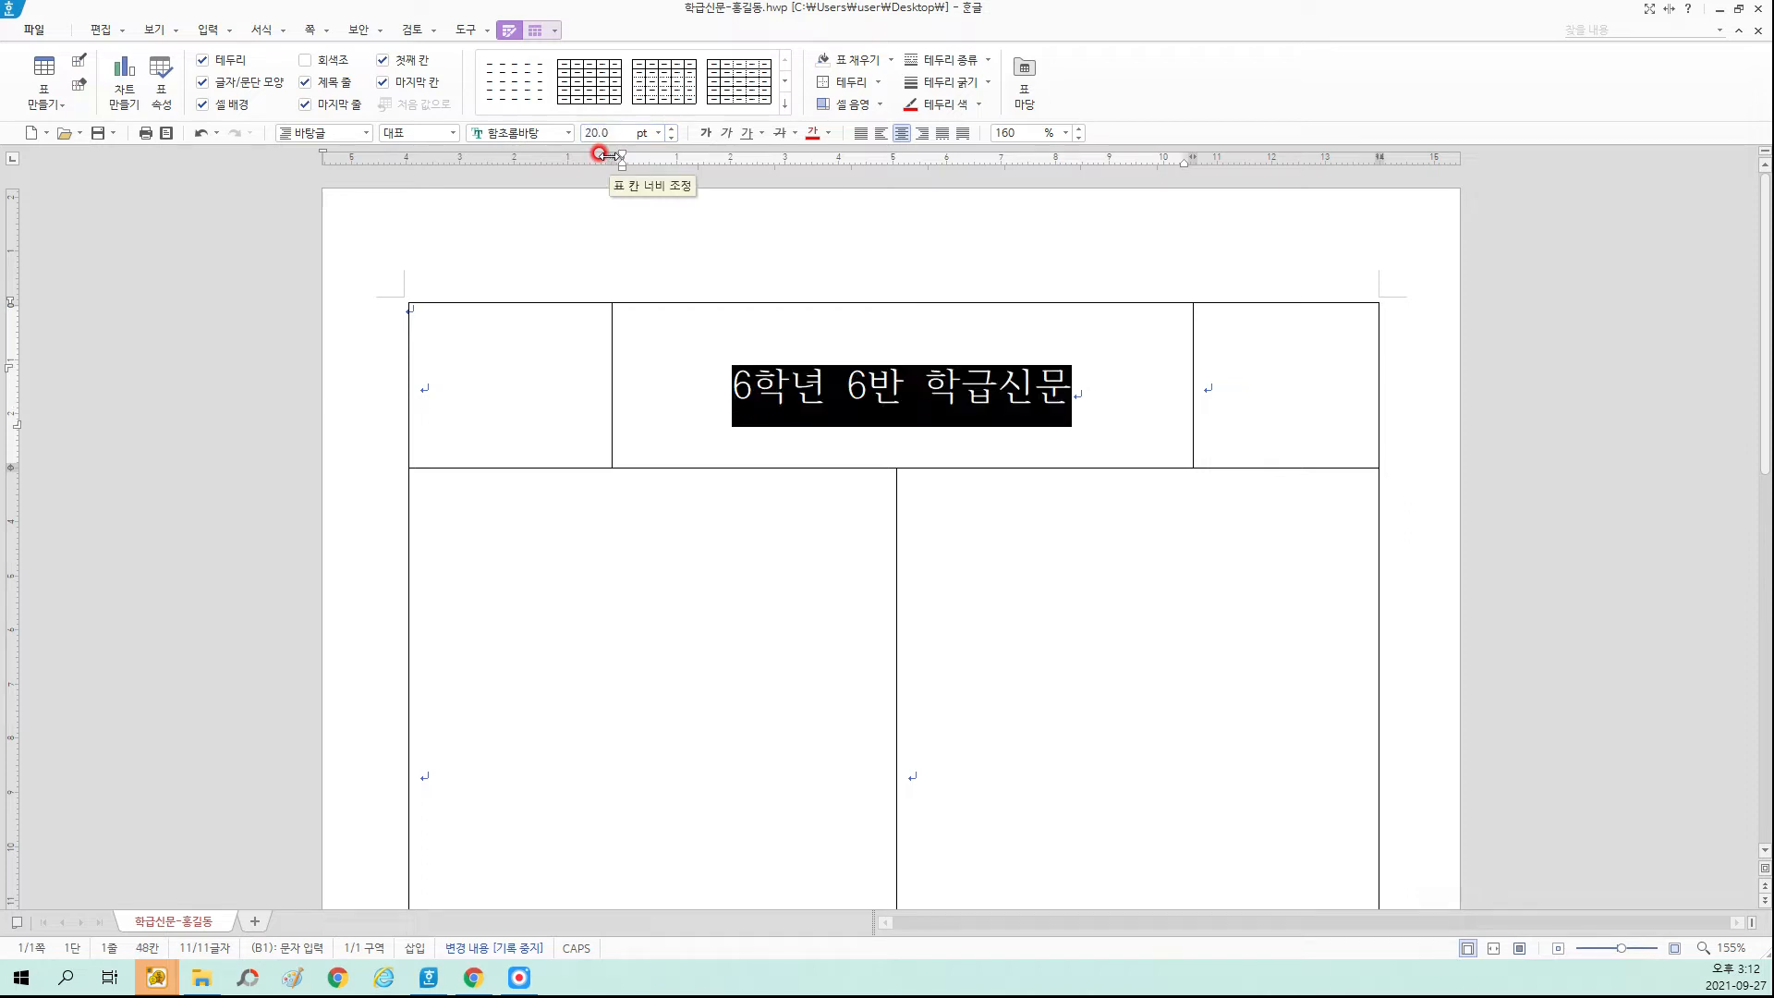
Enlarge the newspaper title stepwise to 29 pt so it nearly fills the cell's width.
{"action": "left_click", "coordinate": [672, 130]}
{"action": "left_click", "coordinate": [673, 130]}
{"action": "left_click", "coordinate": [673, 130]}
{"action": "left_click", "coordinate": [673, 131]}
{"action": "left_click", "coordinate": [672, 137]}
{"action": "left_click", "coordinate": [673, 137]}
{"action": "left_click", "coordinate": [673, 137]}
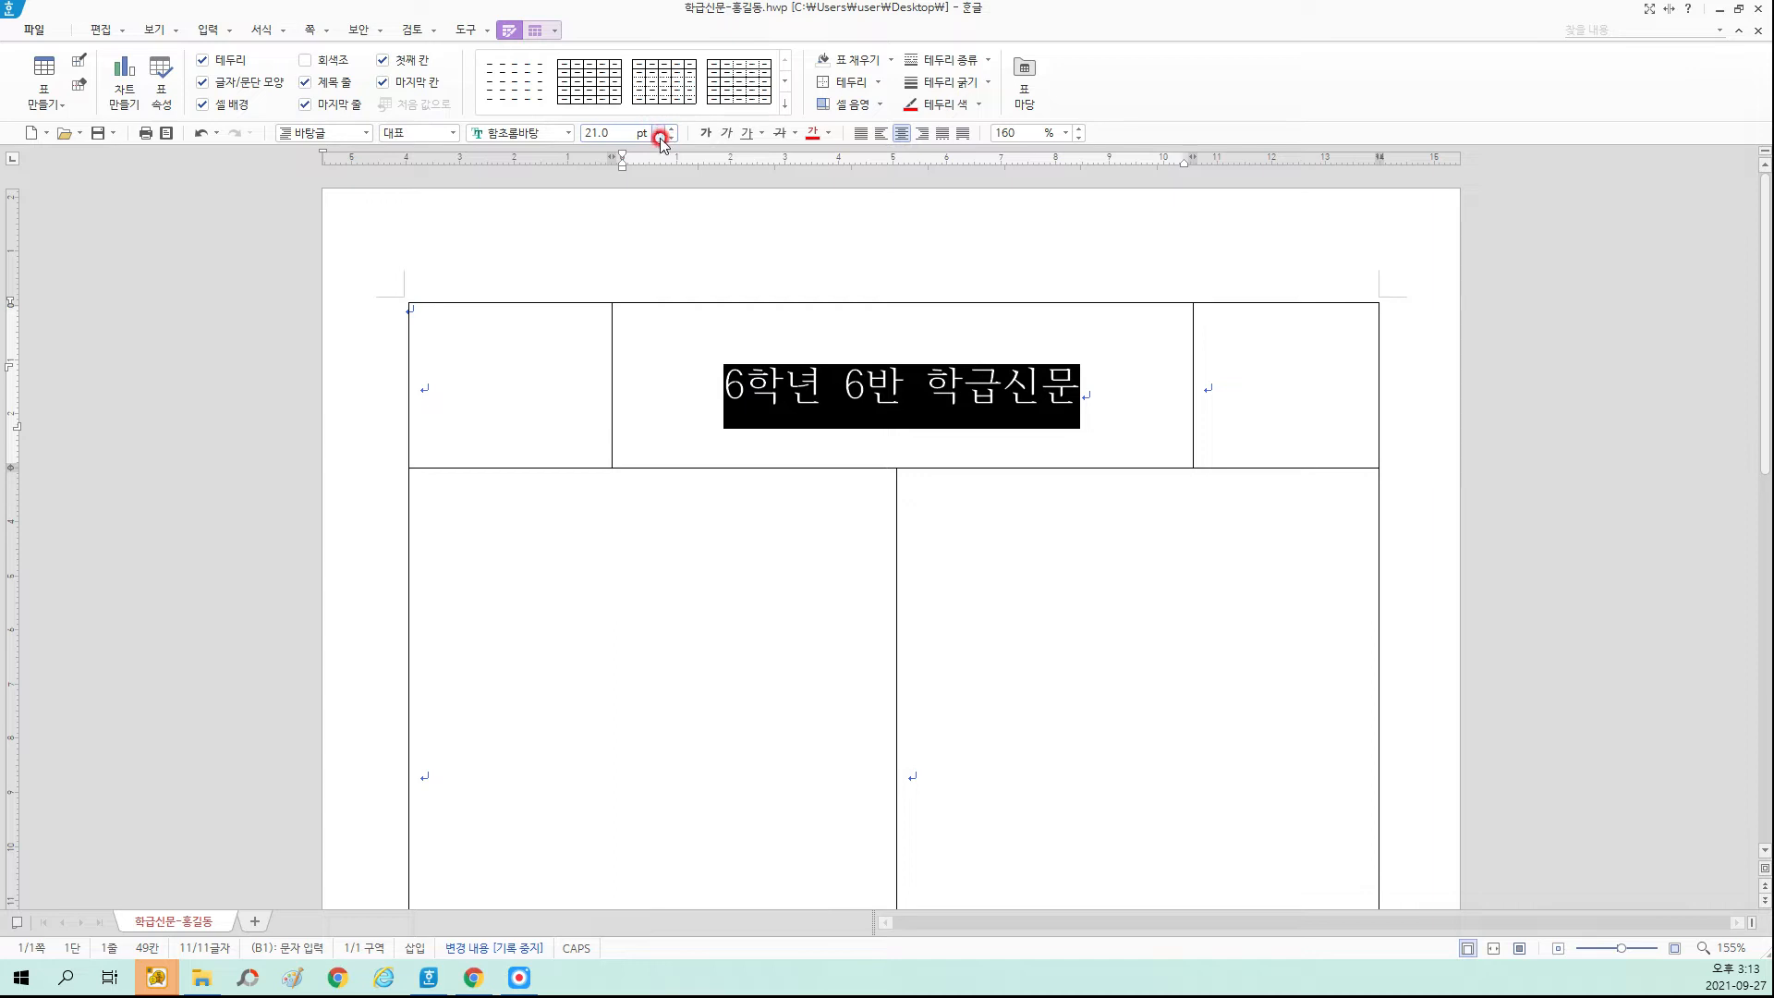
{"action": "left_click_drag", "start_coordinate": [661, 141], "coordinate": [605, 356]}
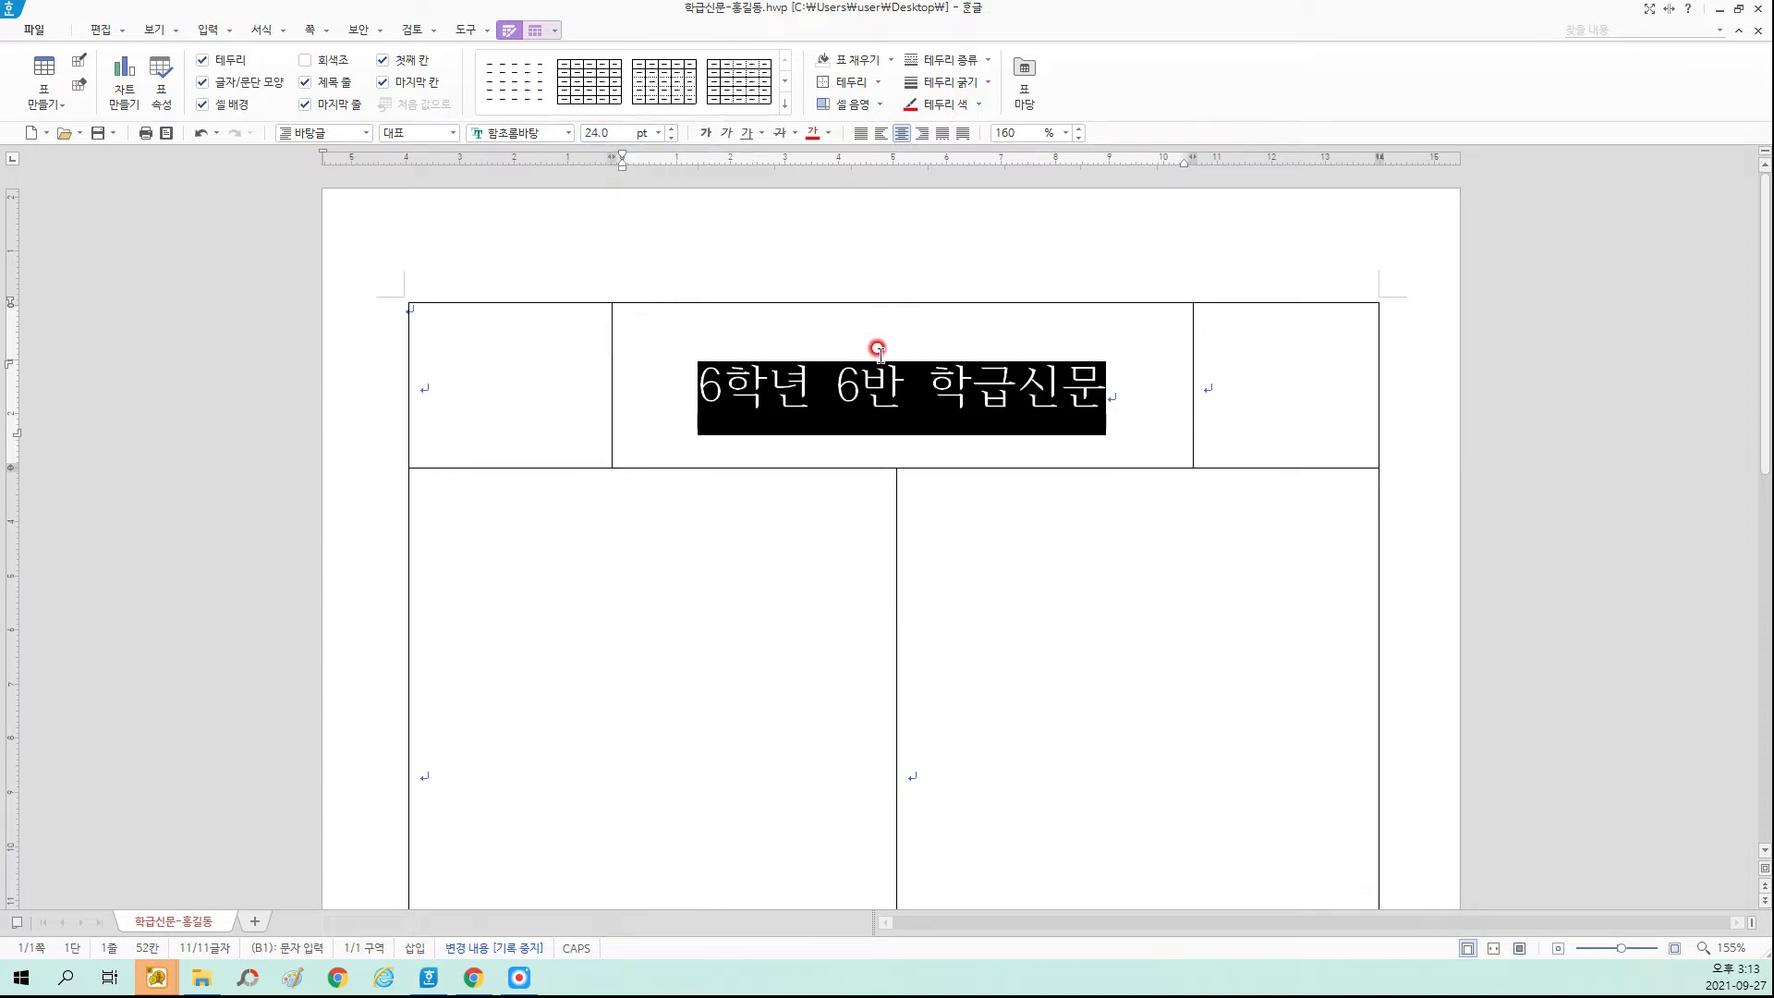
{"action": "left_click", "coordinate": [673, 129]}
{"action": "left_click", "coordinate": [673, 130]}
{"action": "left_click", "coordinate": [673, 130]}
{"action": "left_click", "coordinate": [673, 130]}
{"action": "left_click", "coordinate": [674, 130]}
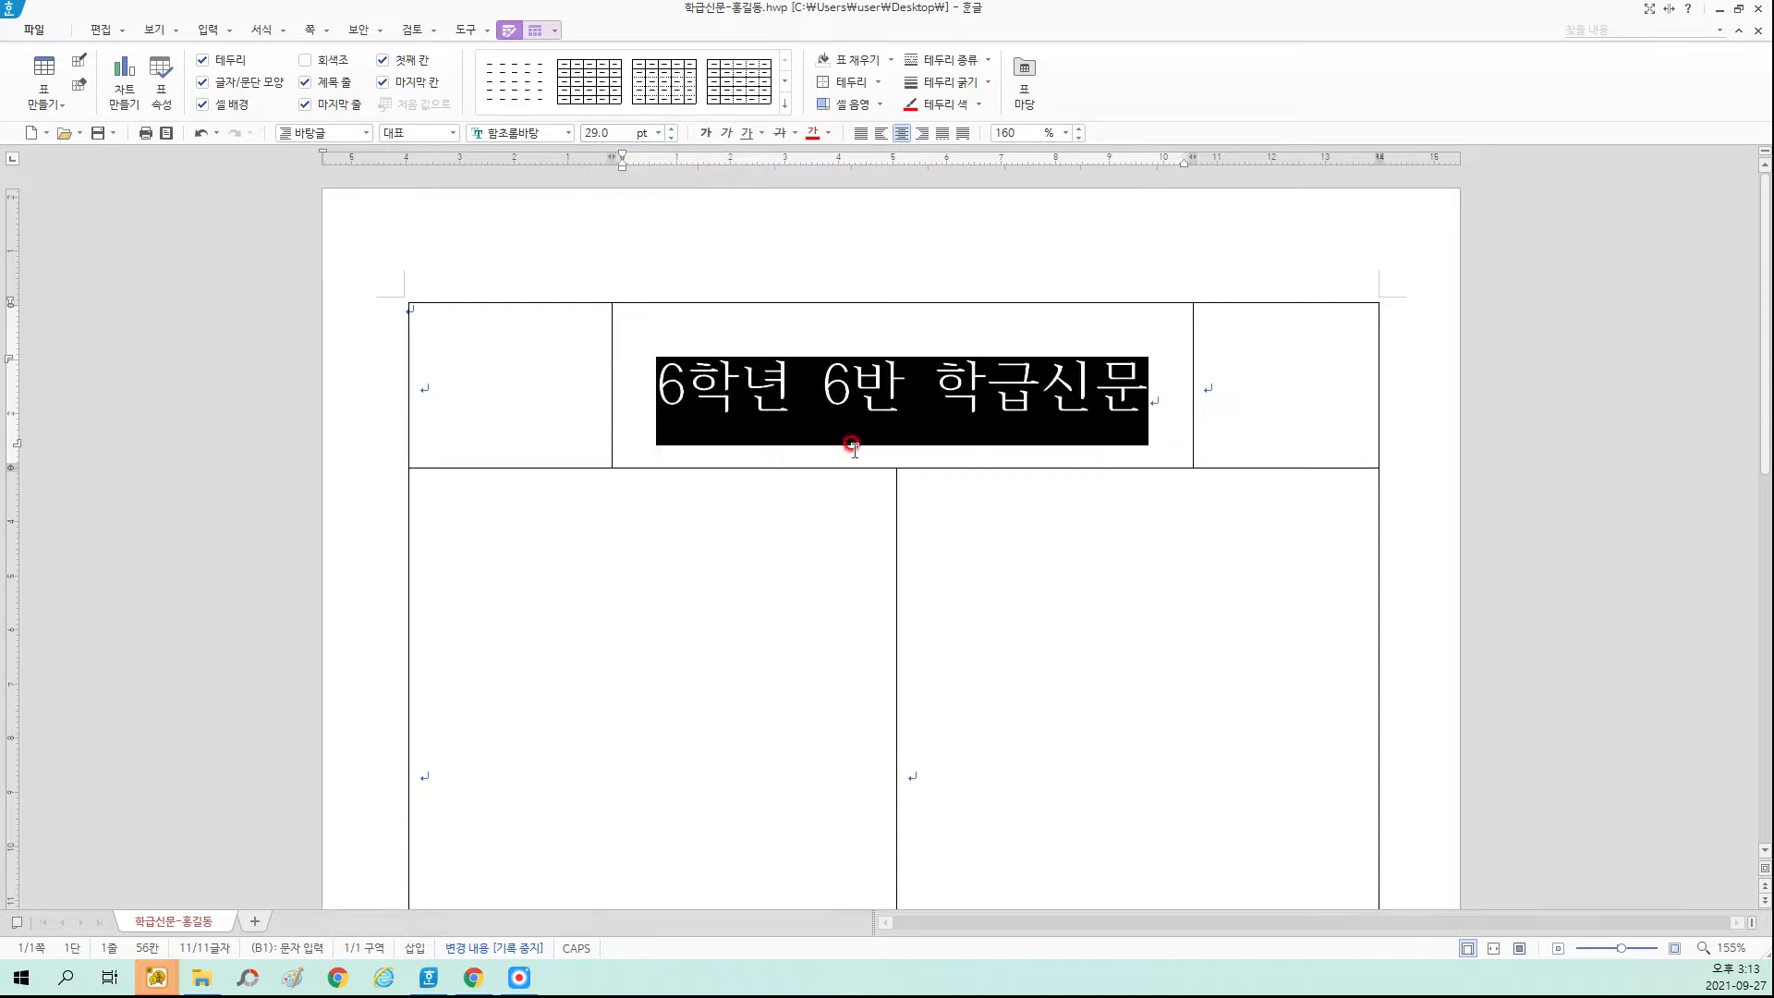
Change the newspaper title's font to HY견고딕.
{"action": "left_click", "coordinate": [569, 133]}
{"action": "left_click", "coordinate": [569, 133]}
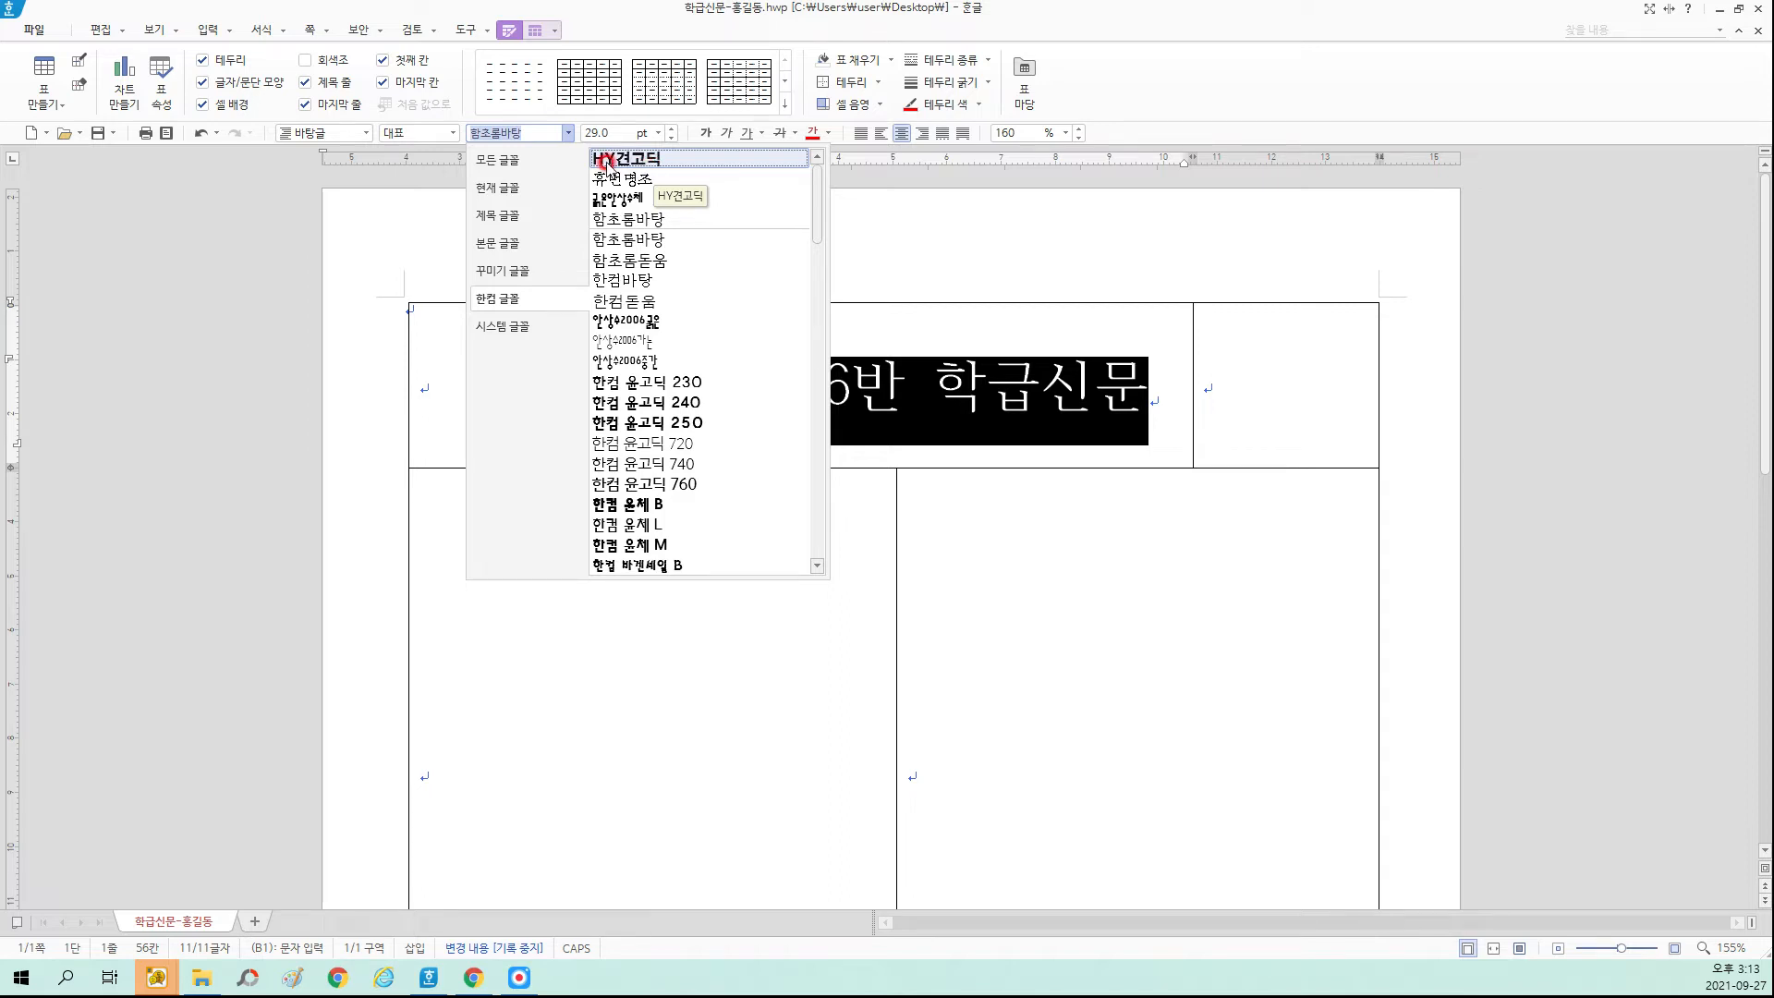
{"action": "left_click", "coordinate": [649, 162]}
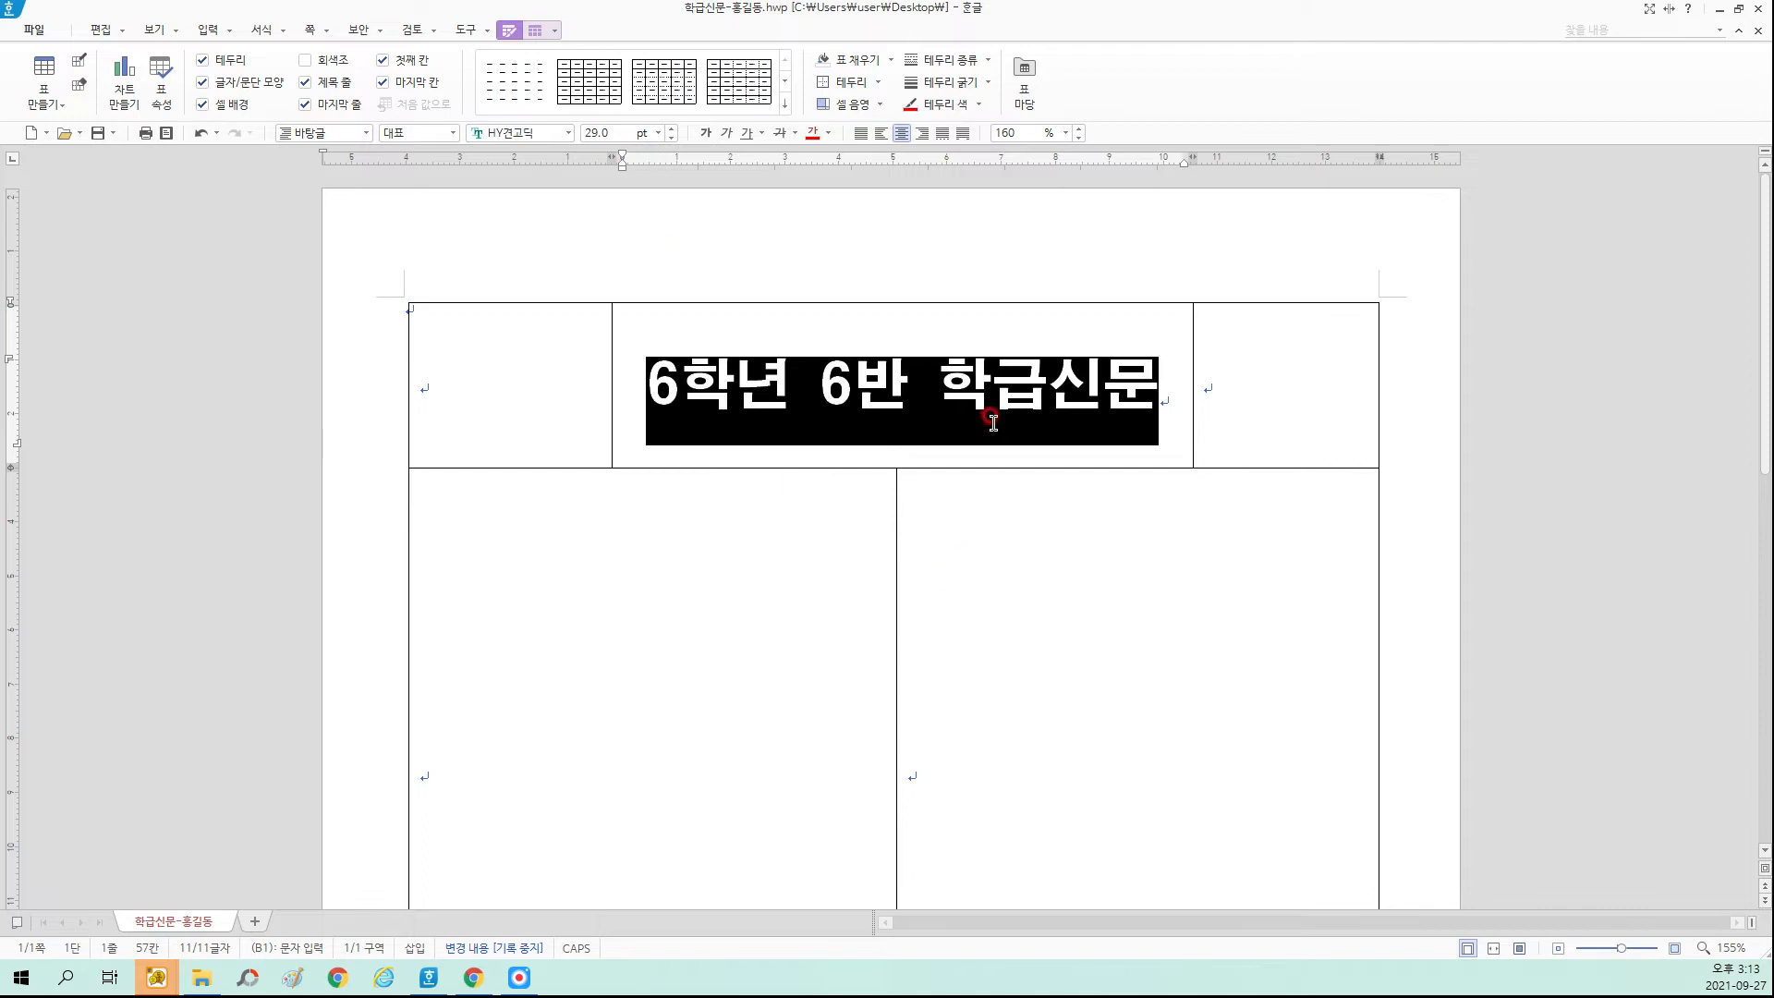
{"action": "left_click", "coordinate": [1139, 462]}
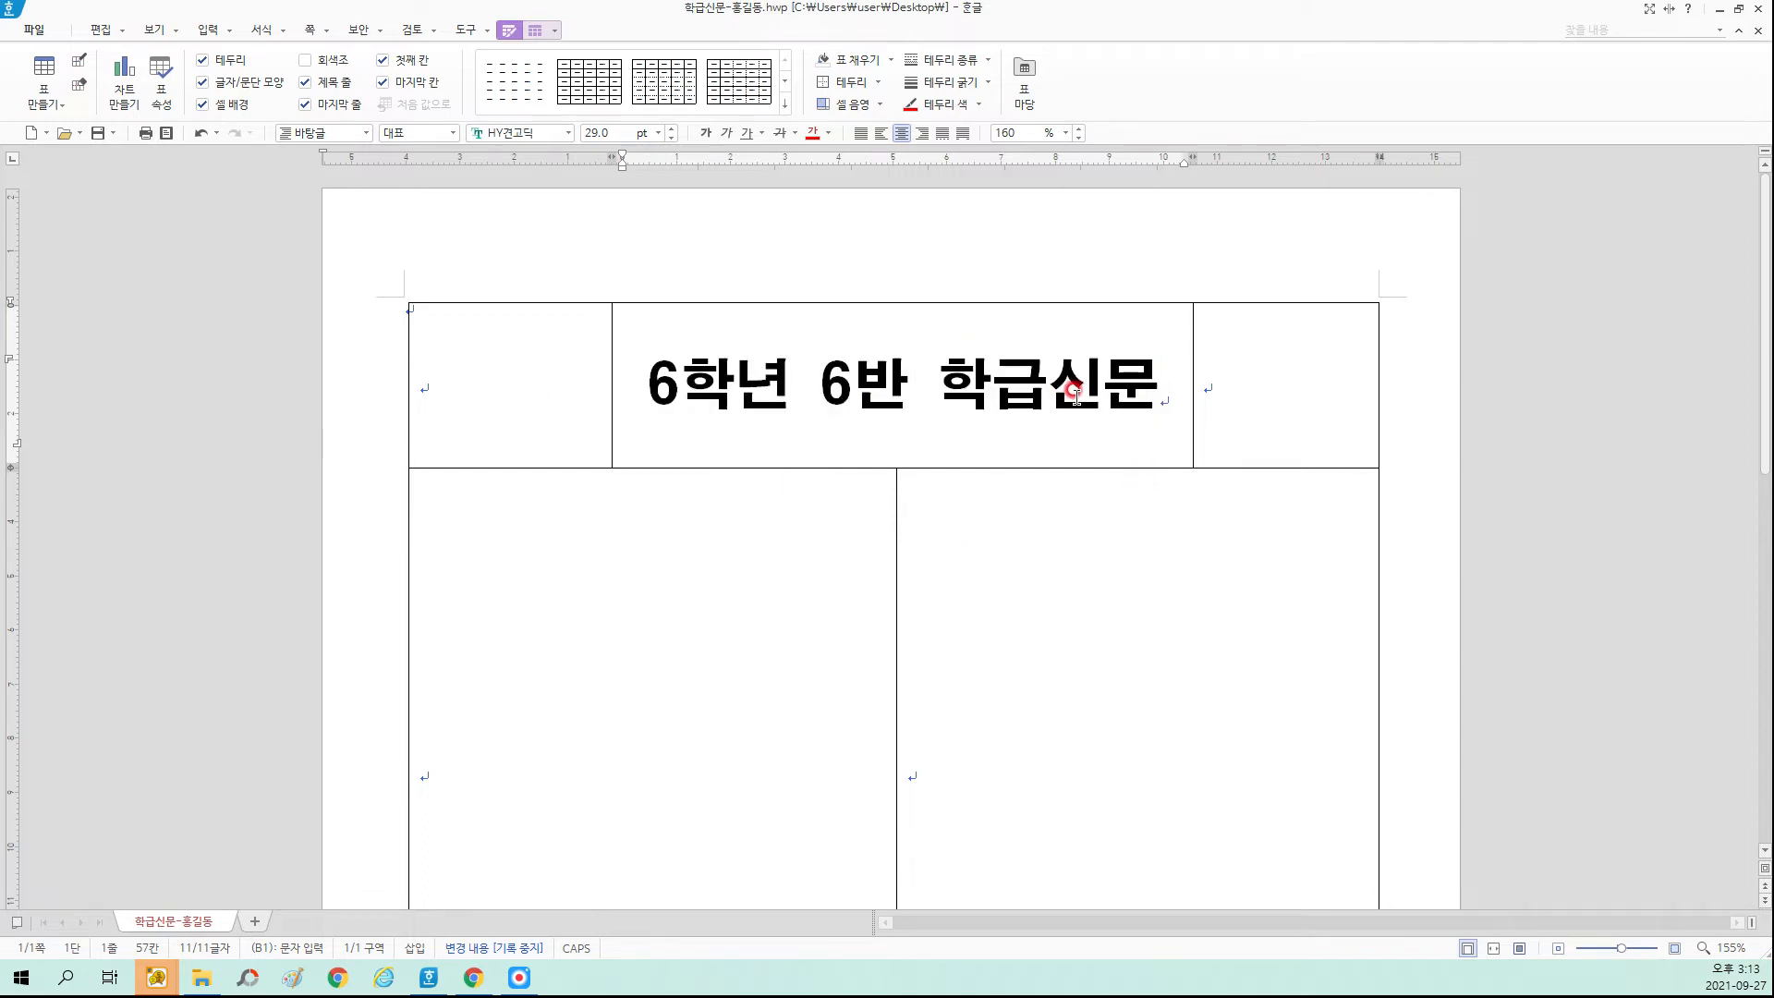
Enter a "발행인:" line with the publisher's name in the right header cell and start a new line.
{"action": "left_click", "coordinate": [1225, 362]}
{"action": "type", "text": ": 홍길동"}
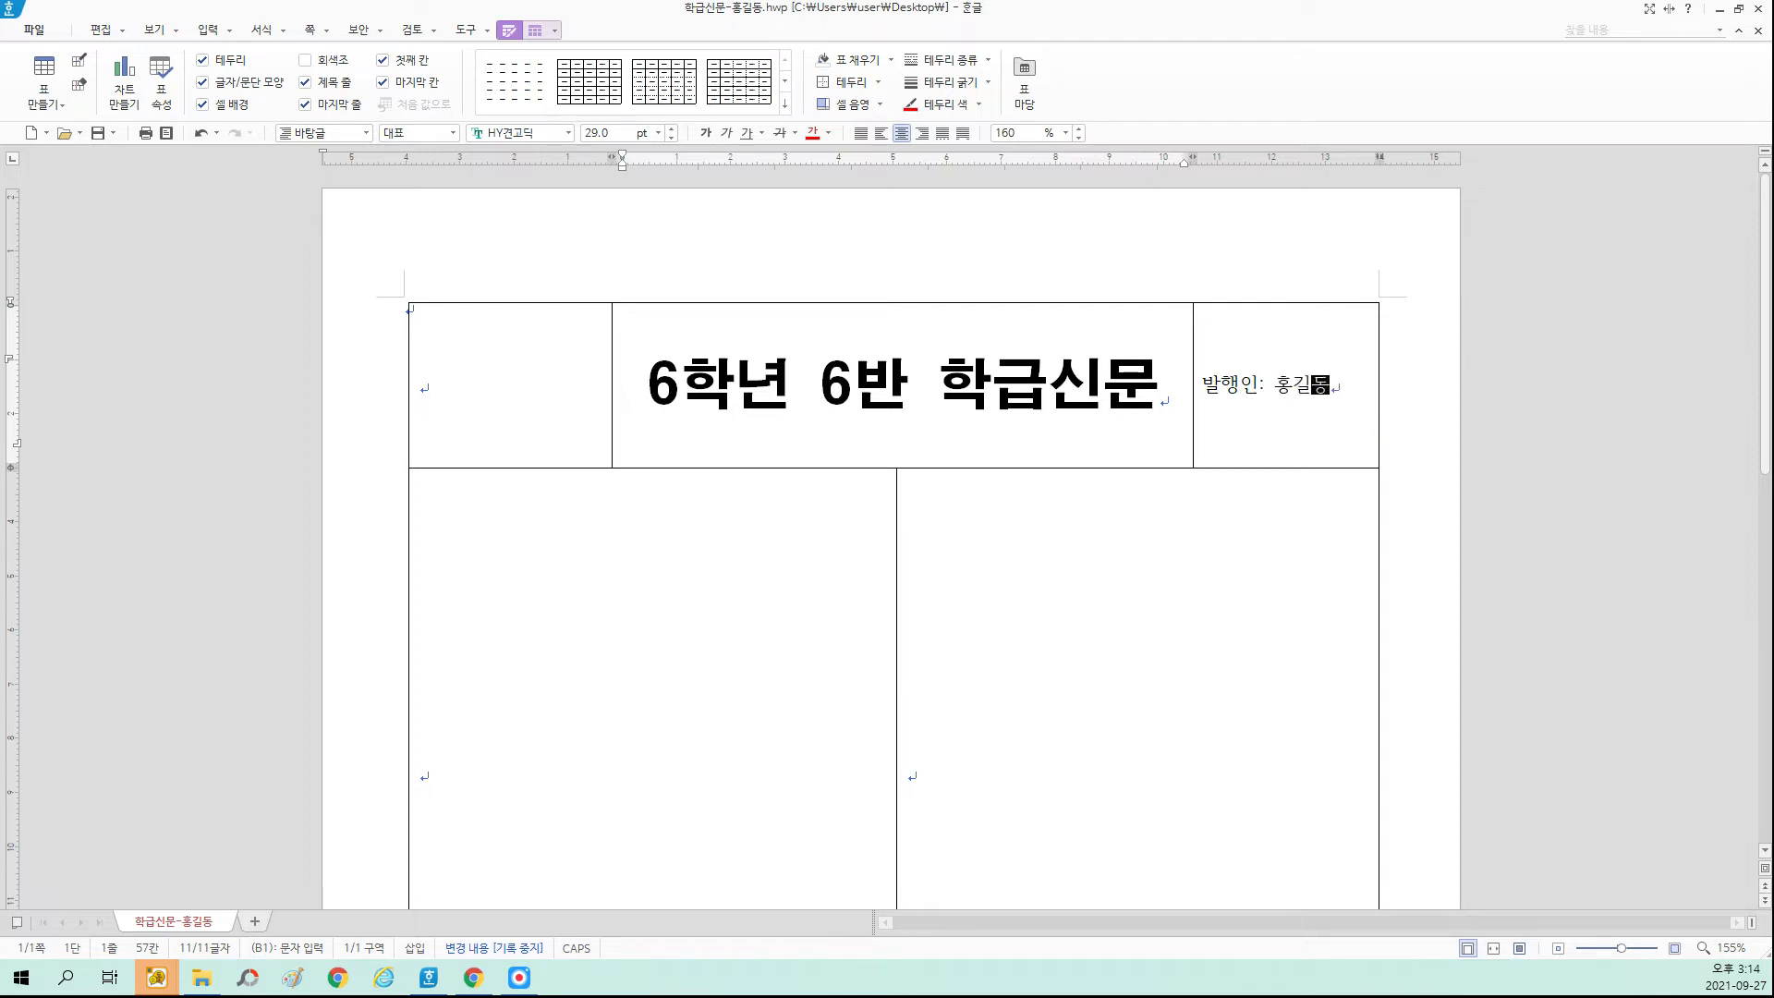
{"action": "key", "text": "Return"}
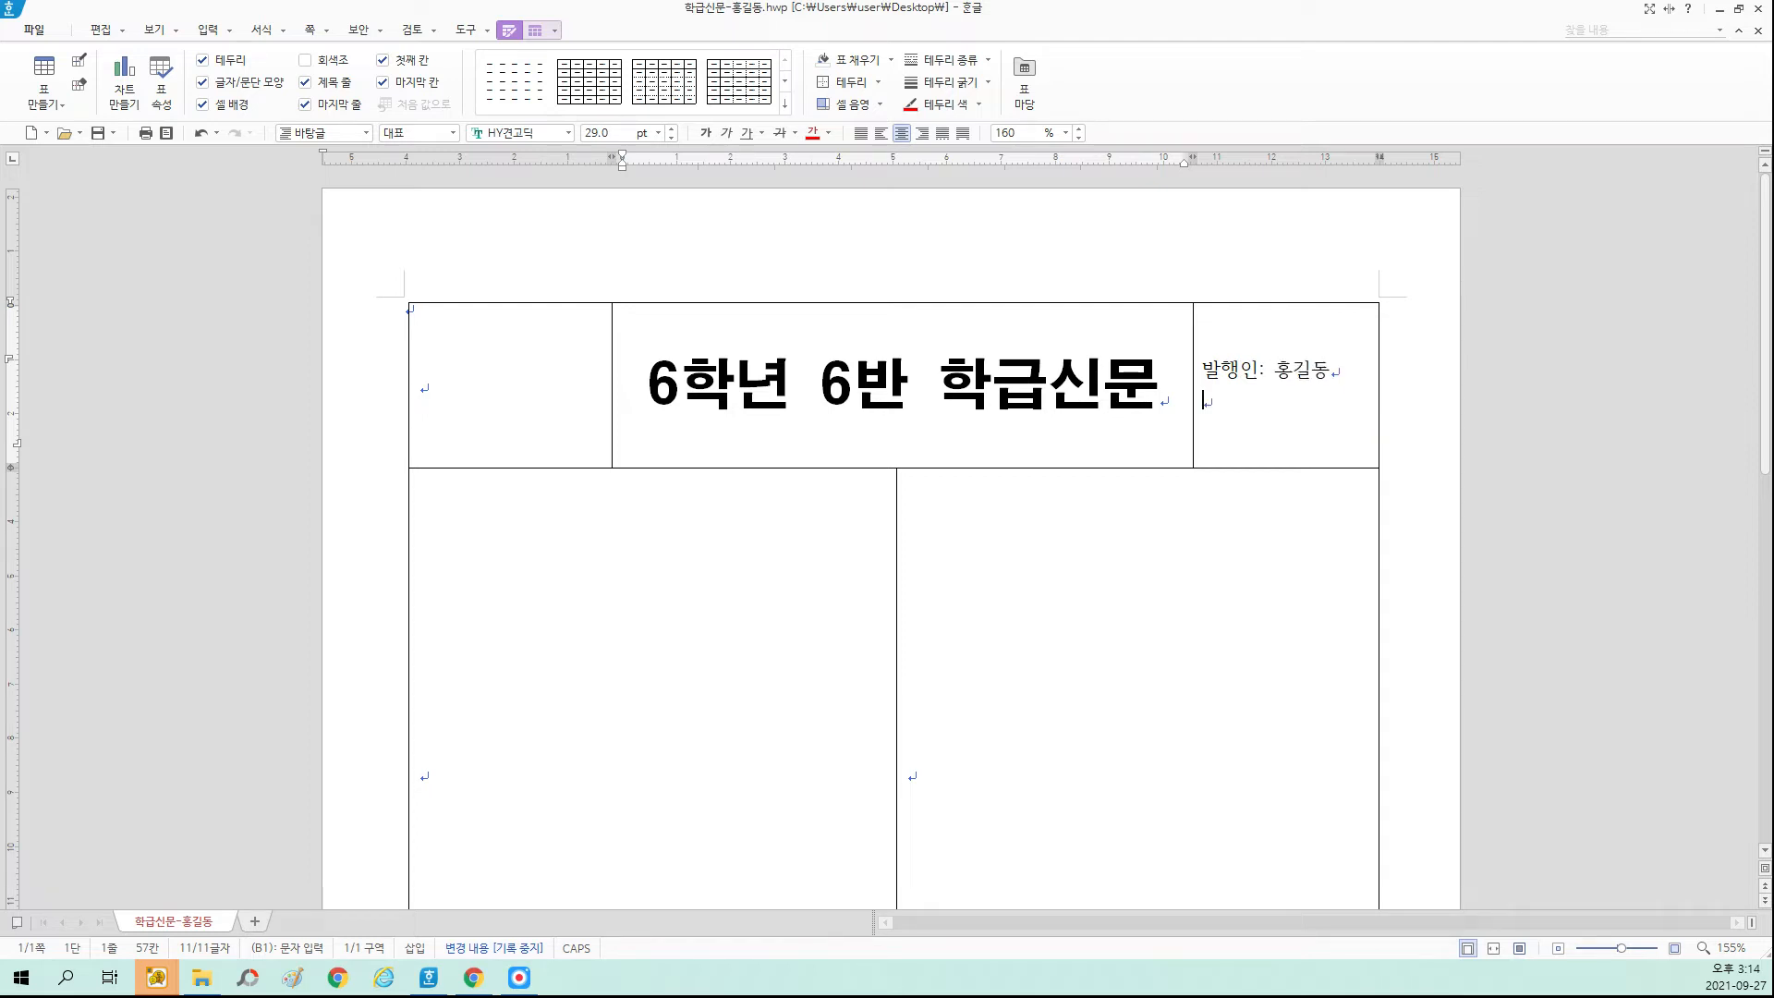
Add the lines "발행일: 2021.9.27." and "발행처: 서현초" below the publisher line.
{"action": "type", "text": "발행일:"}
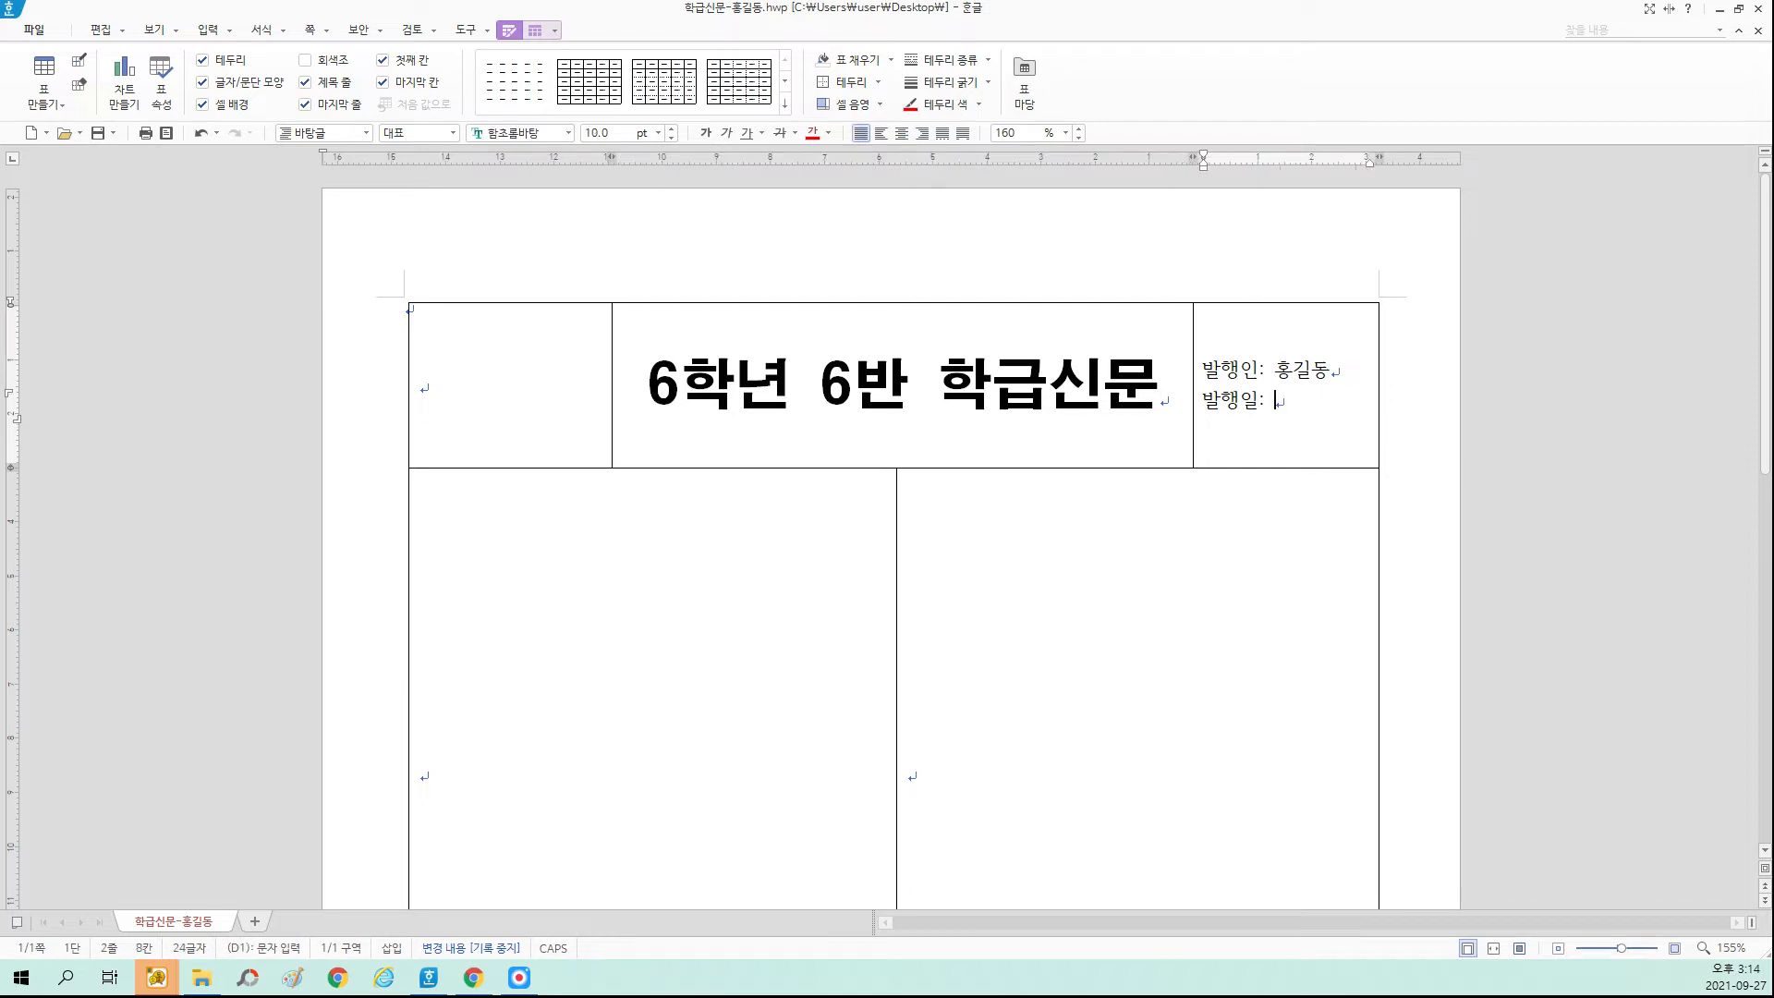
{"action": "type", "text": " 2021.9"}
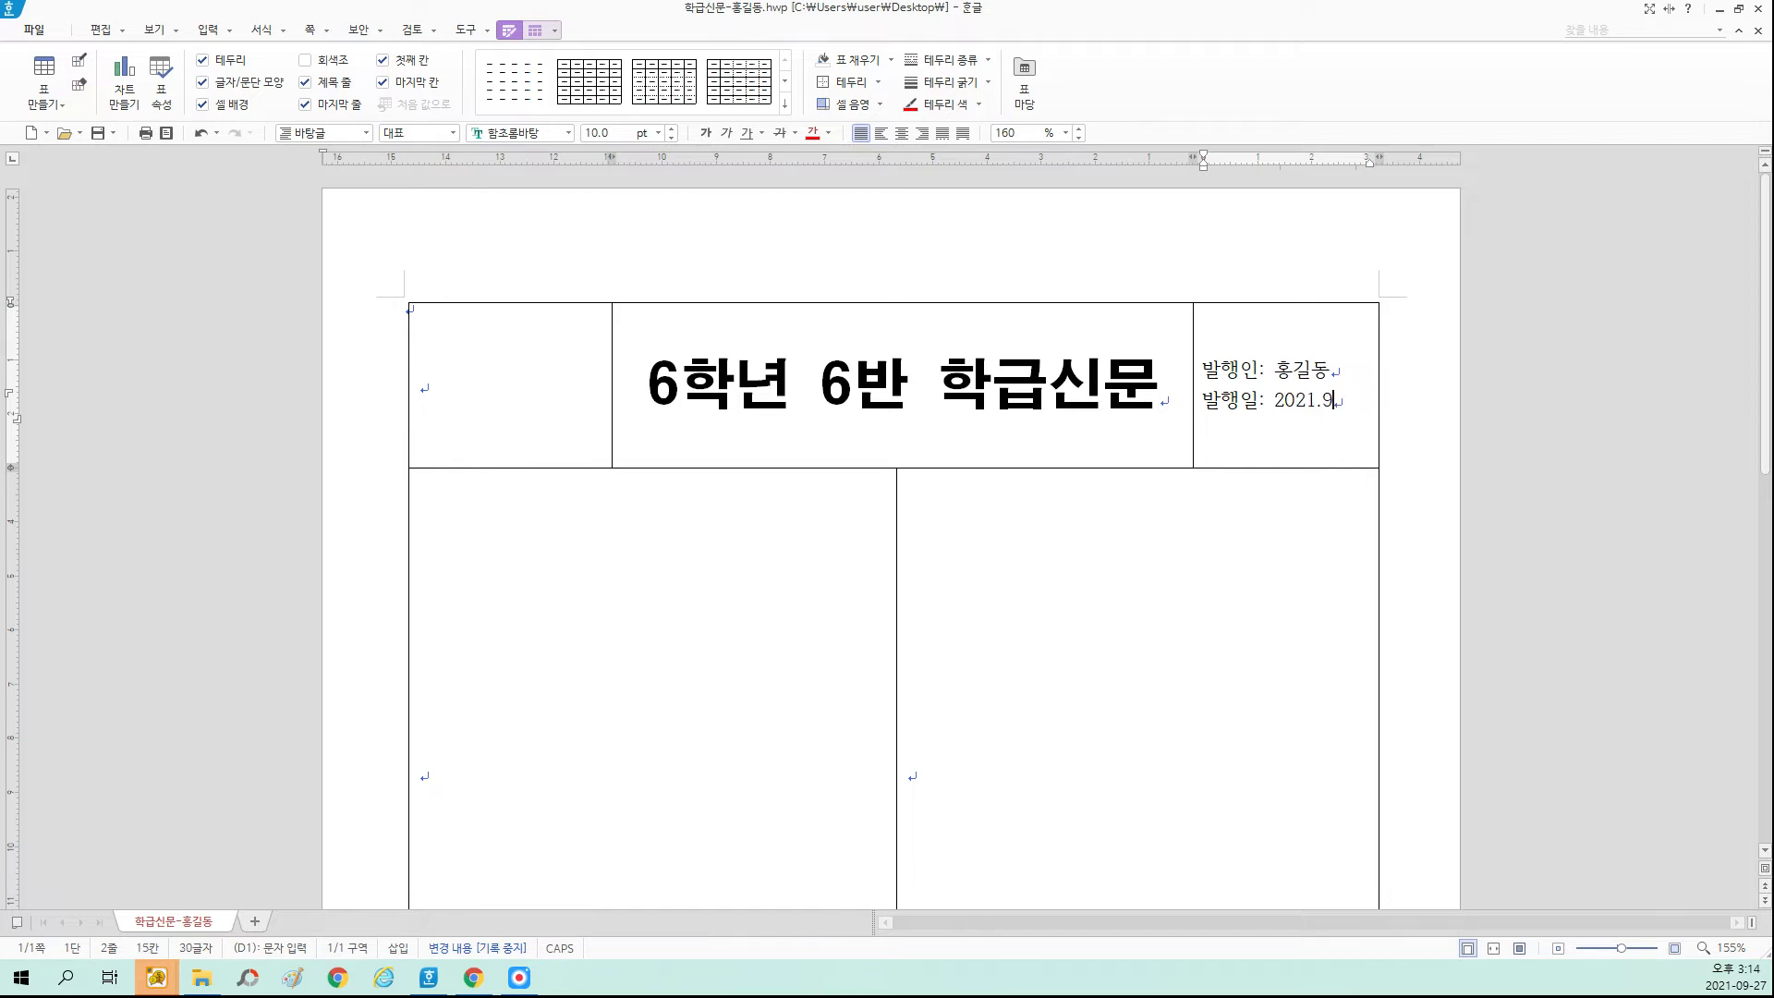
{"action": "type", "text": ".27."}
{"action": "key", "text": "Return"}
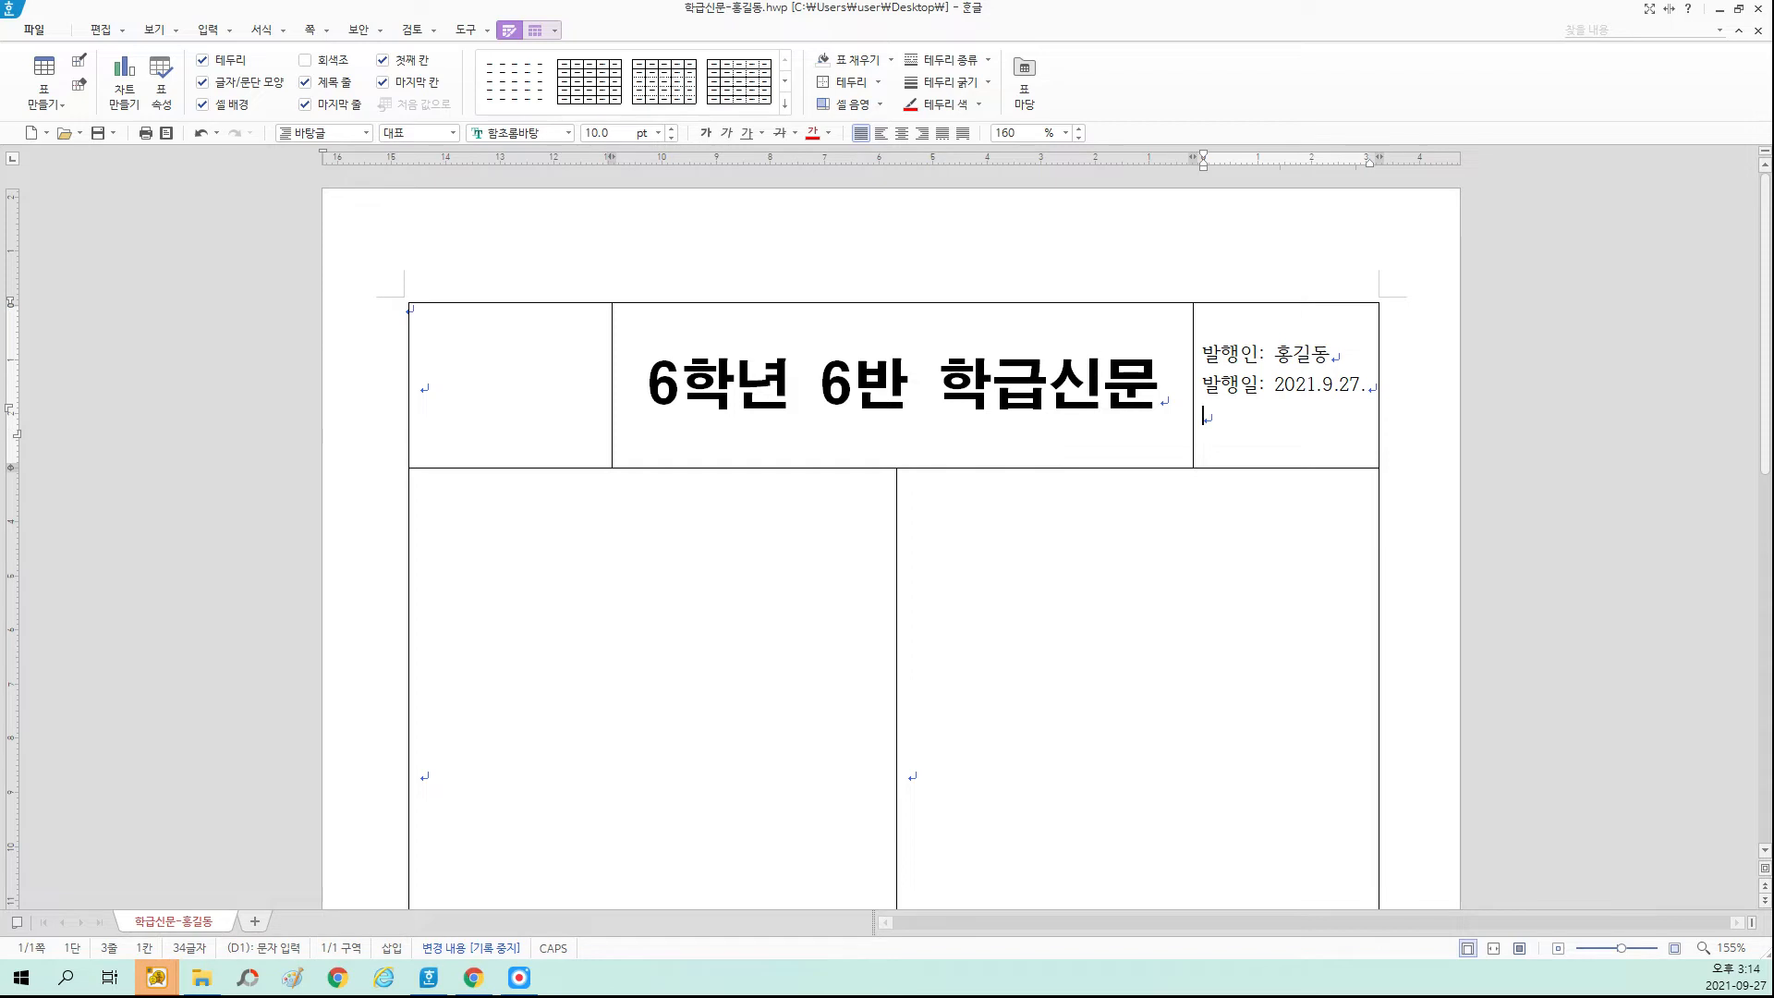
{"action": "type", "text": "발행처:"}
{"action": "type", "text": "서현초"}
{"action": "left_click", "coordinate": [1482, 418]}
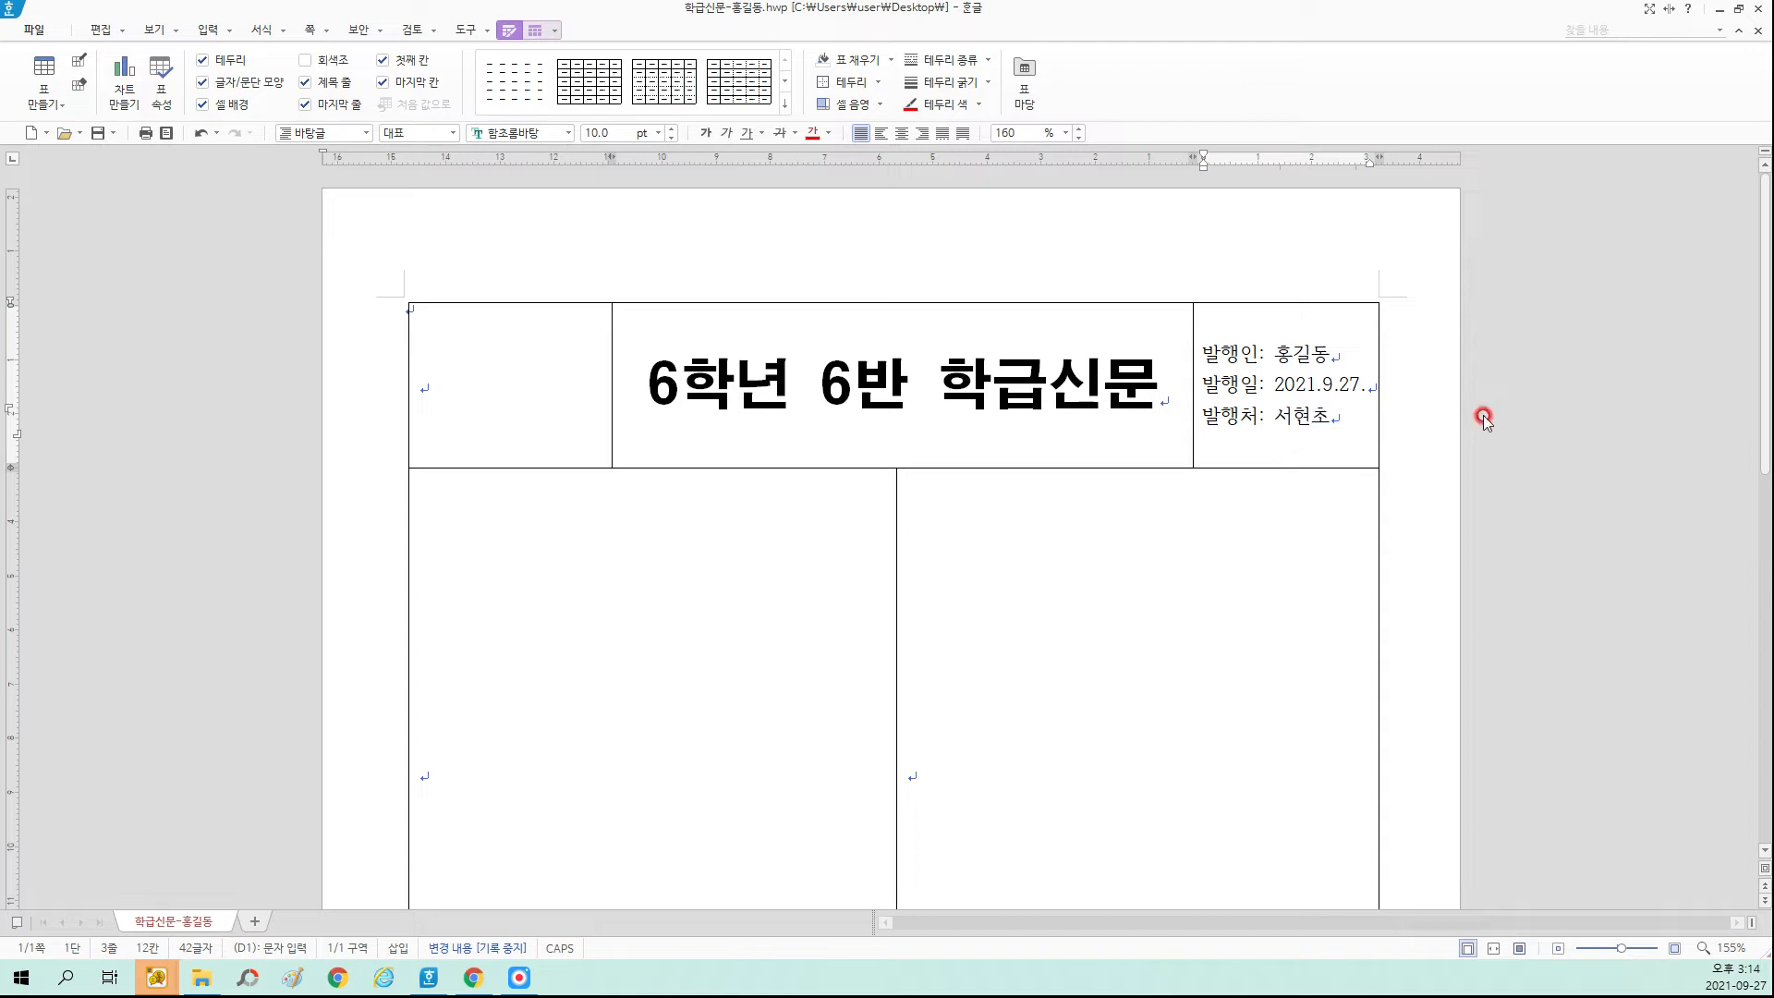
Set the line spacing of the three publication lines in the right header cell to 200%.
{"action": "left_click", "coordinate": [1337, 396]}
{"action": "mouse_move", "coordinate": [1196, 353]}
{"action": "left_mouse_down"}
{"action": "mouse_move", "coordinate": [1360, 422]}
{"action": "mouse_move", "coordinate": [1196, 335]}
{"action": "left_mouse_up"}
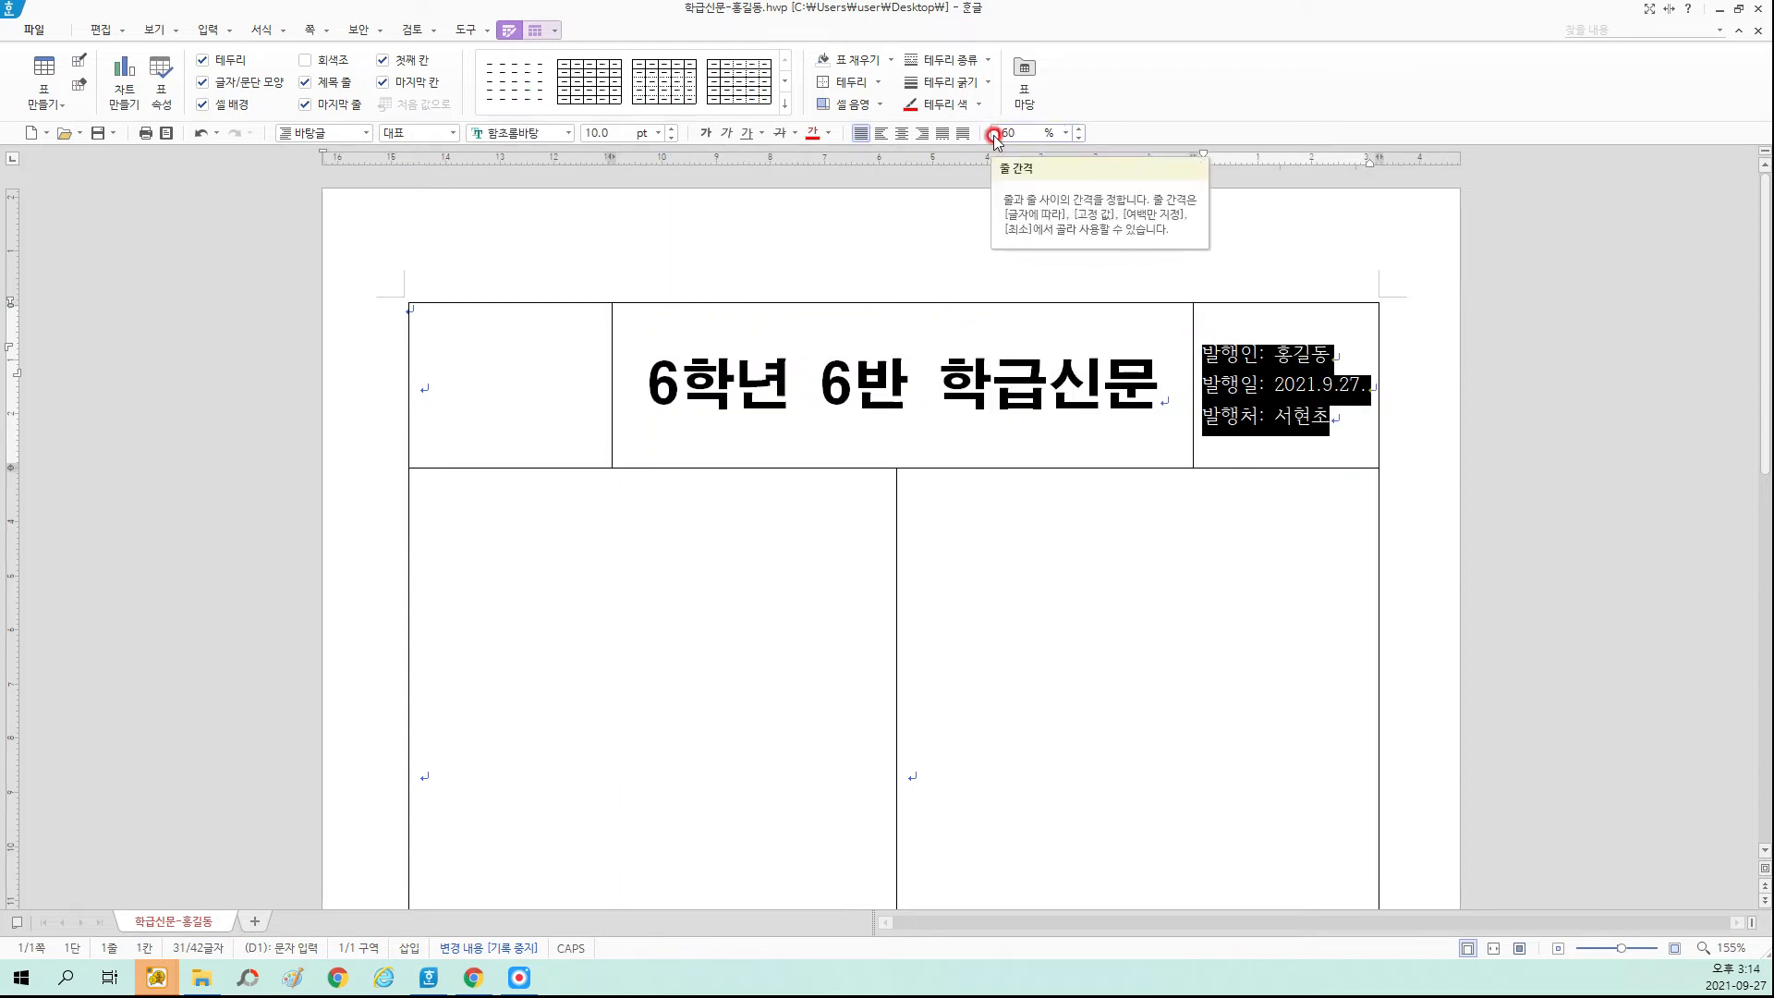
{"action": "left_click", "coordinate": [1068, 134]}
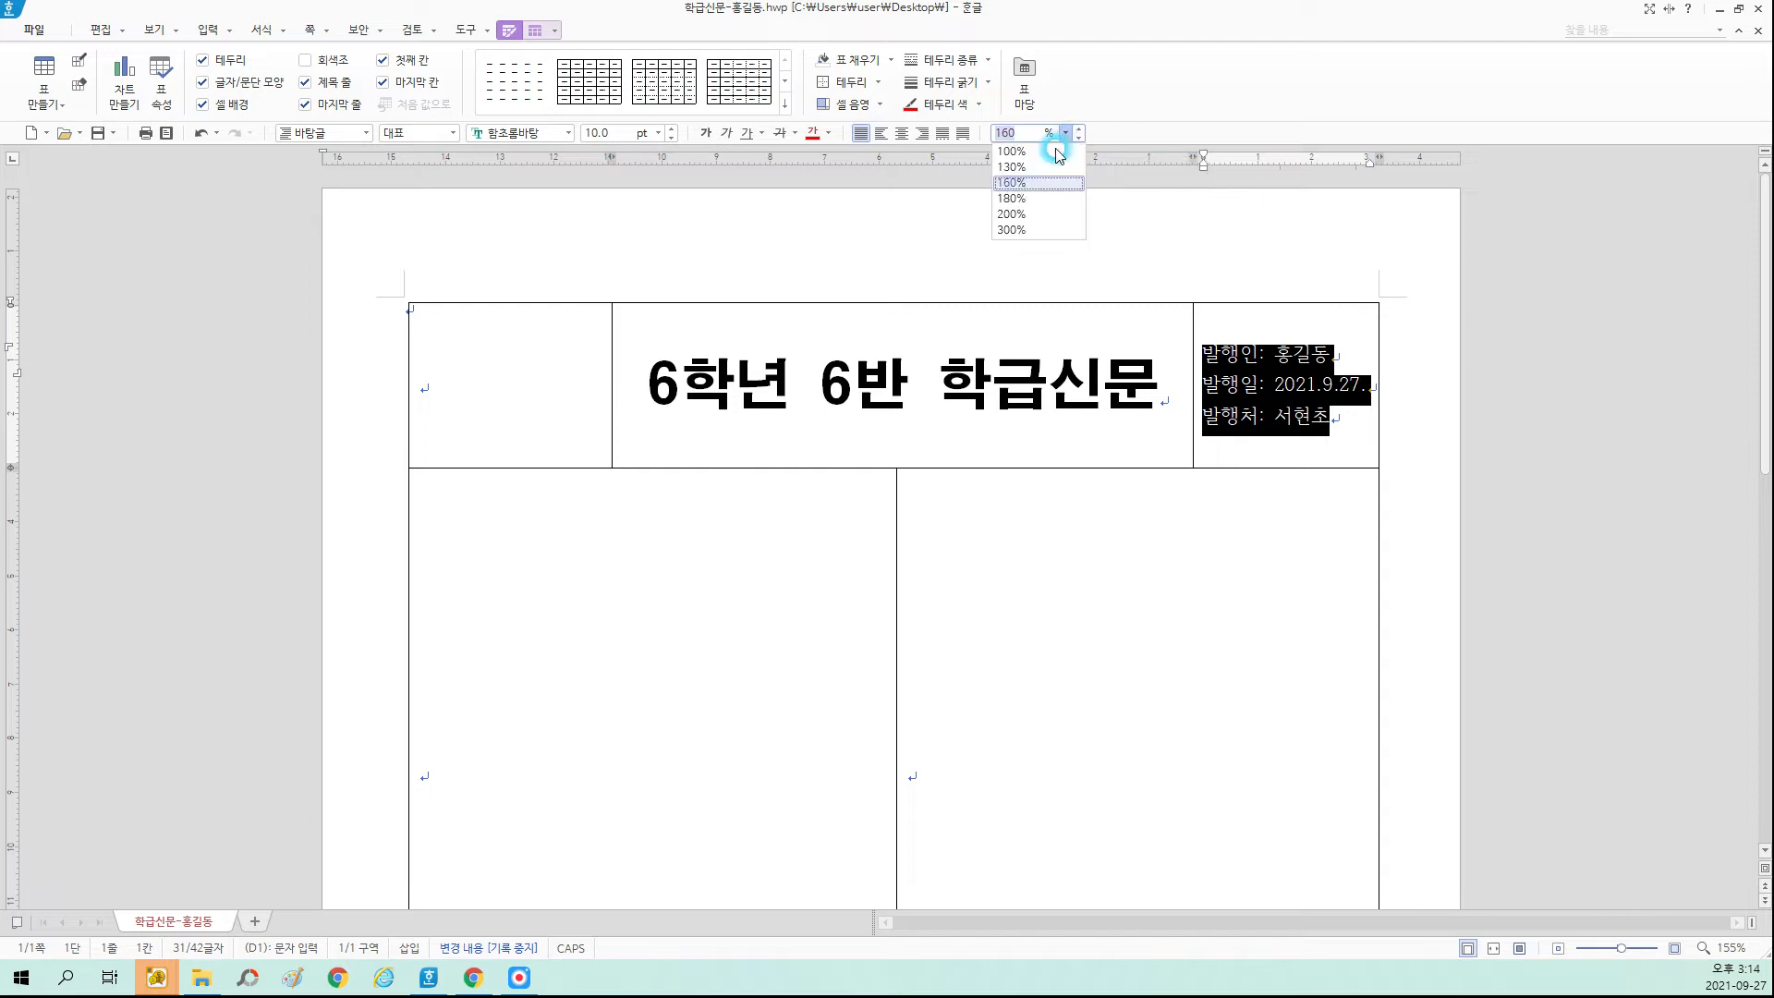
{"action": "left_click", "coordinate": [1022, 198]}
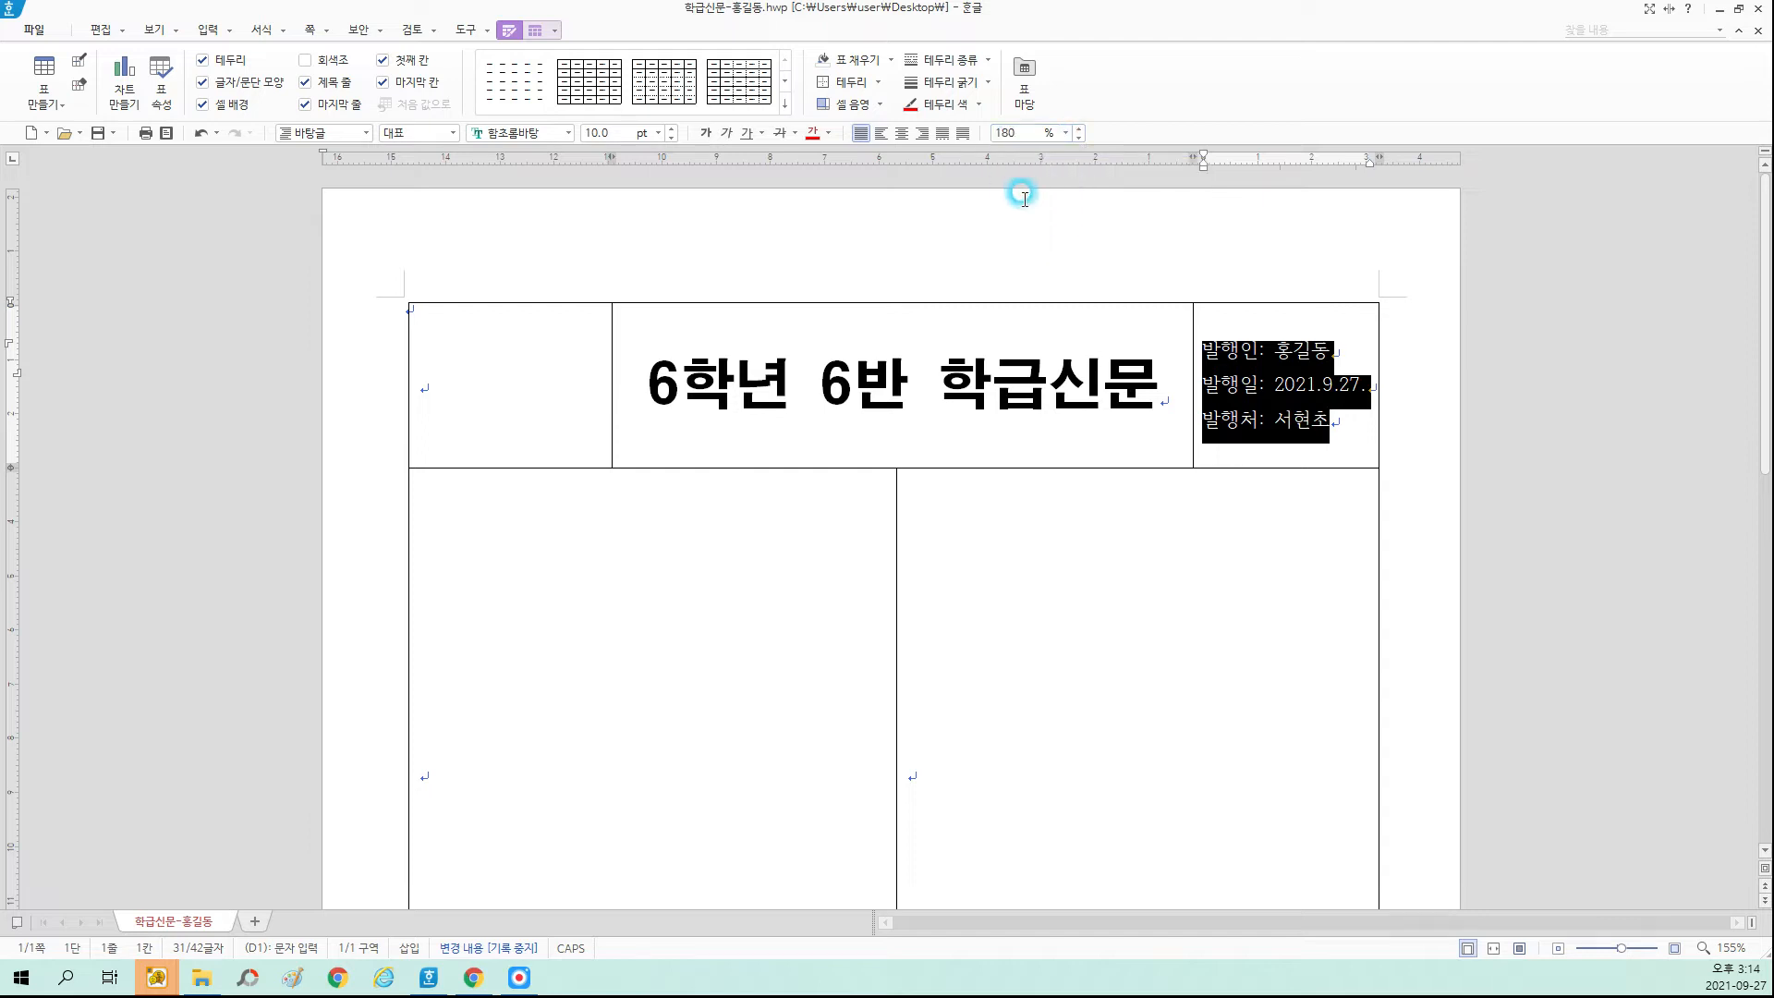
{"action": "left_click", "coordinate": [1066, 133]}
{"action": "left_click", "coordinate": [1020, 220]}
{"action": "left_click", "coordinate": [1430, 423]}
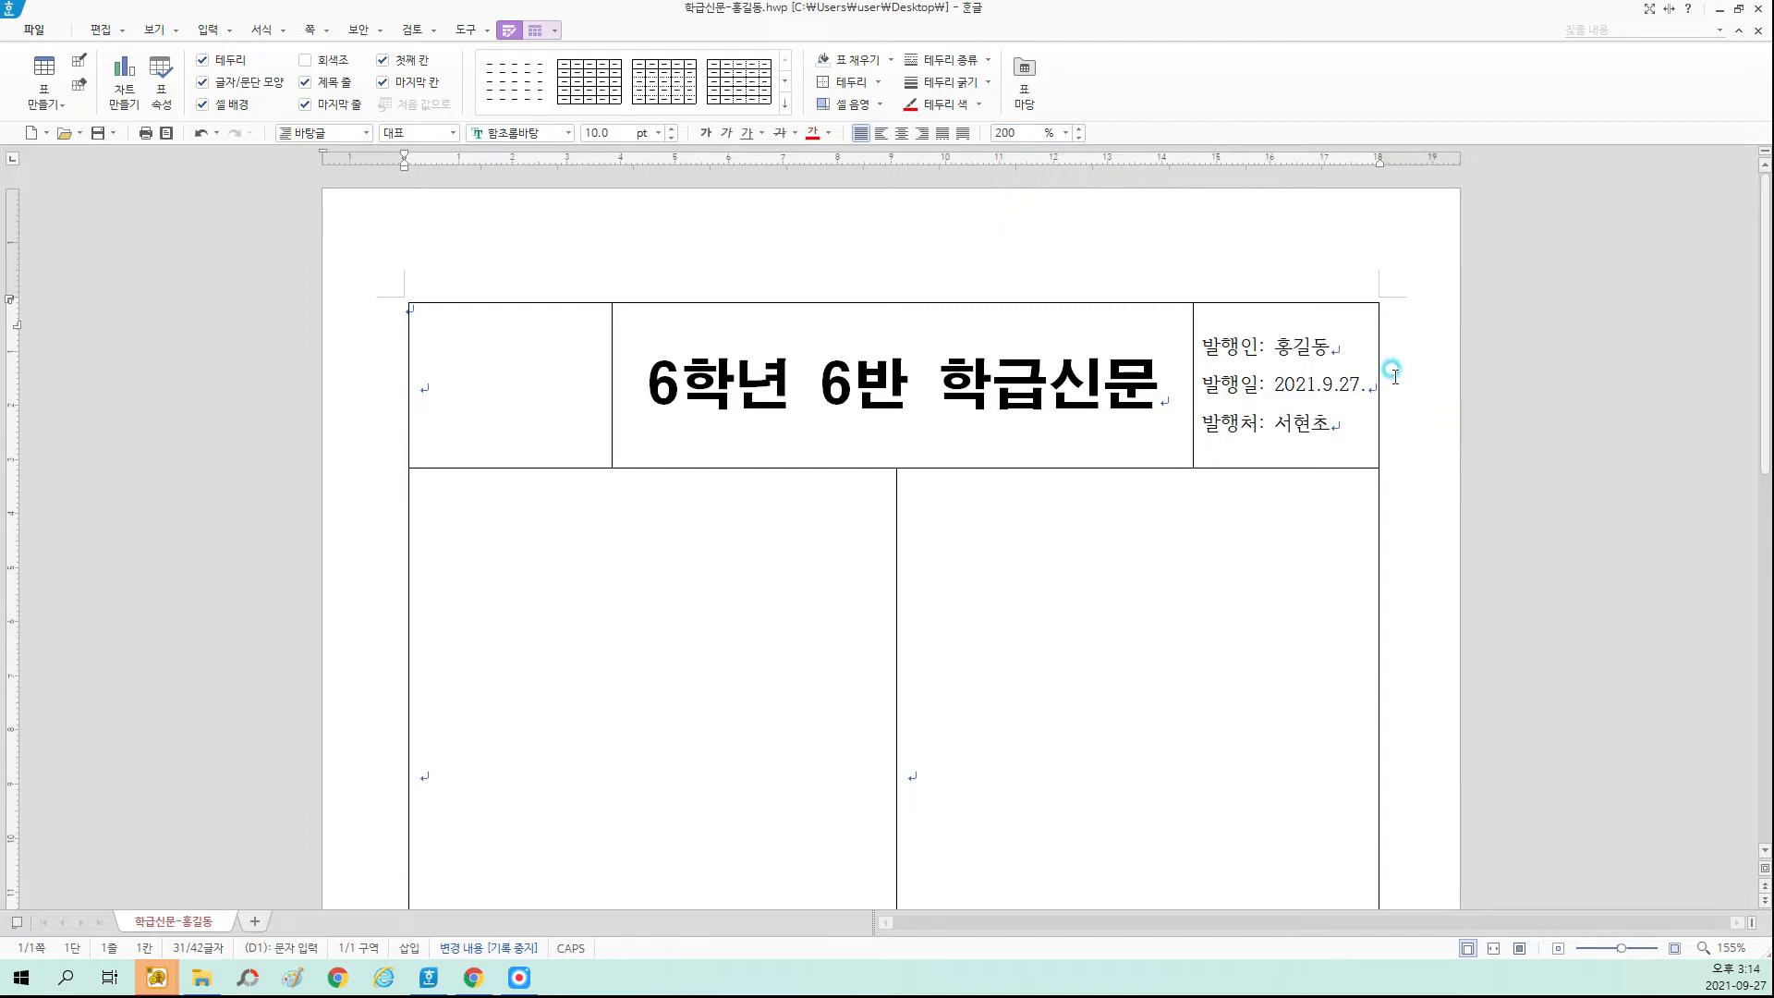
{"action": "left_click", "coordinate": [1354, 427]}
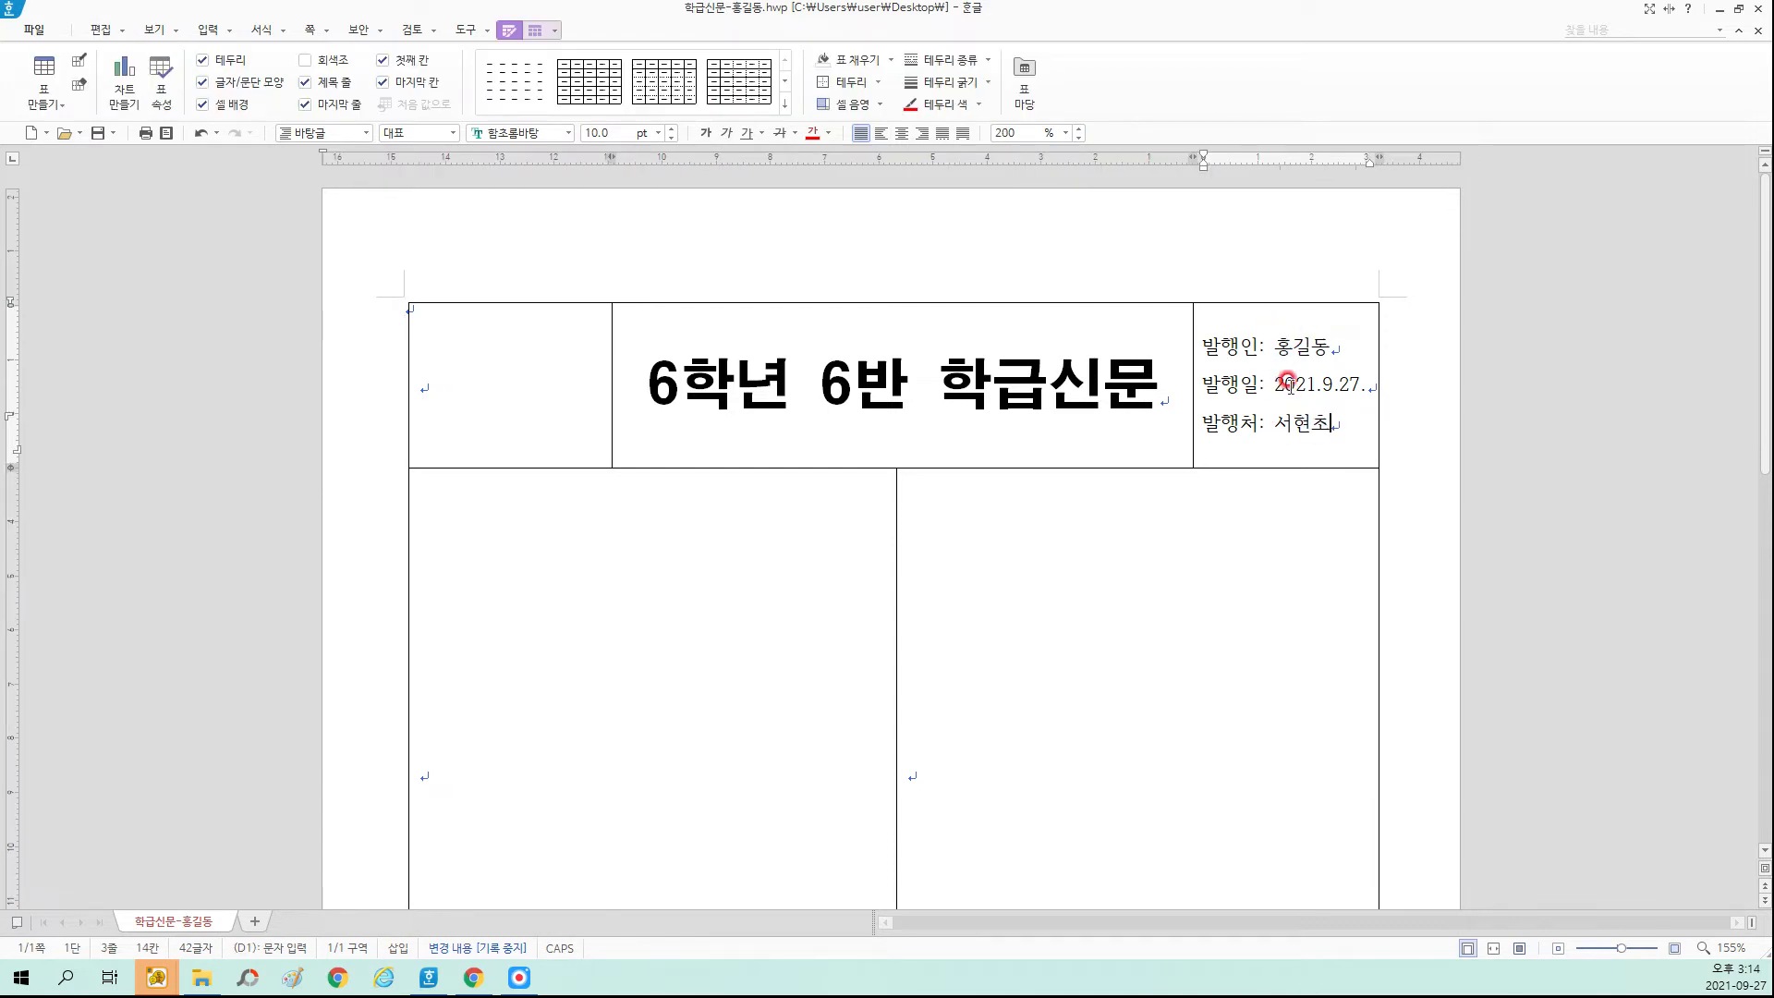
Switch to the Chrome browser, search Naver for 서현초등학교 and open the school's official website.
{"action": "left_click", "coordinate": [519, 396]}
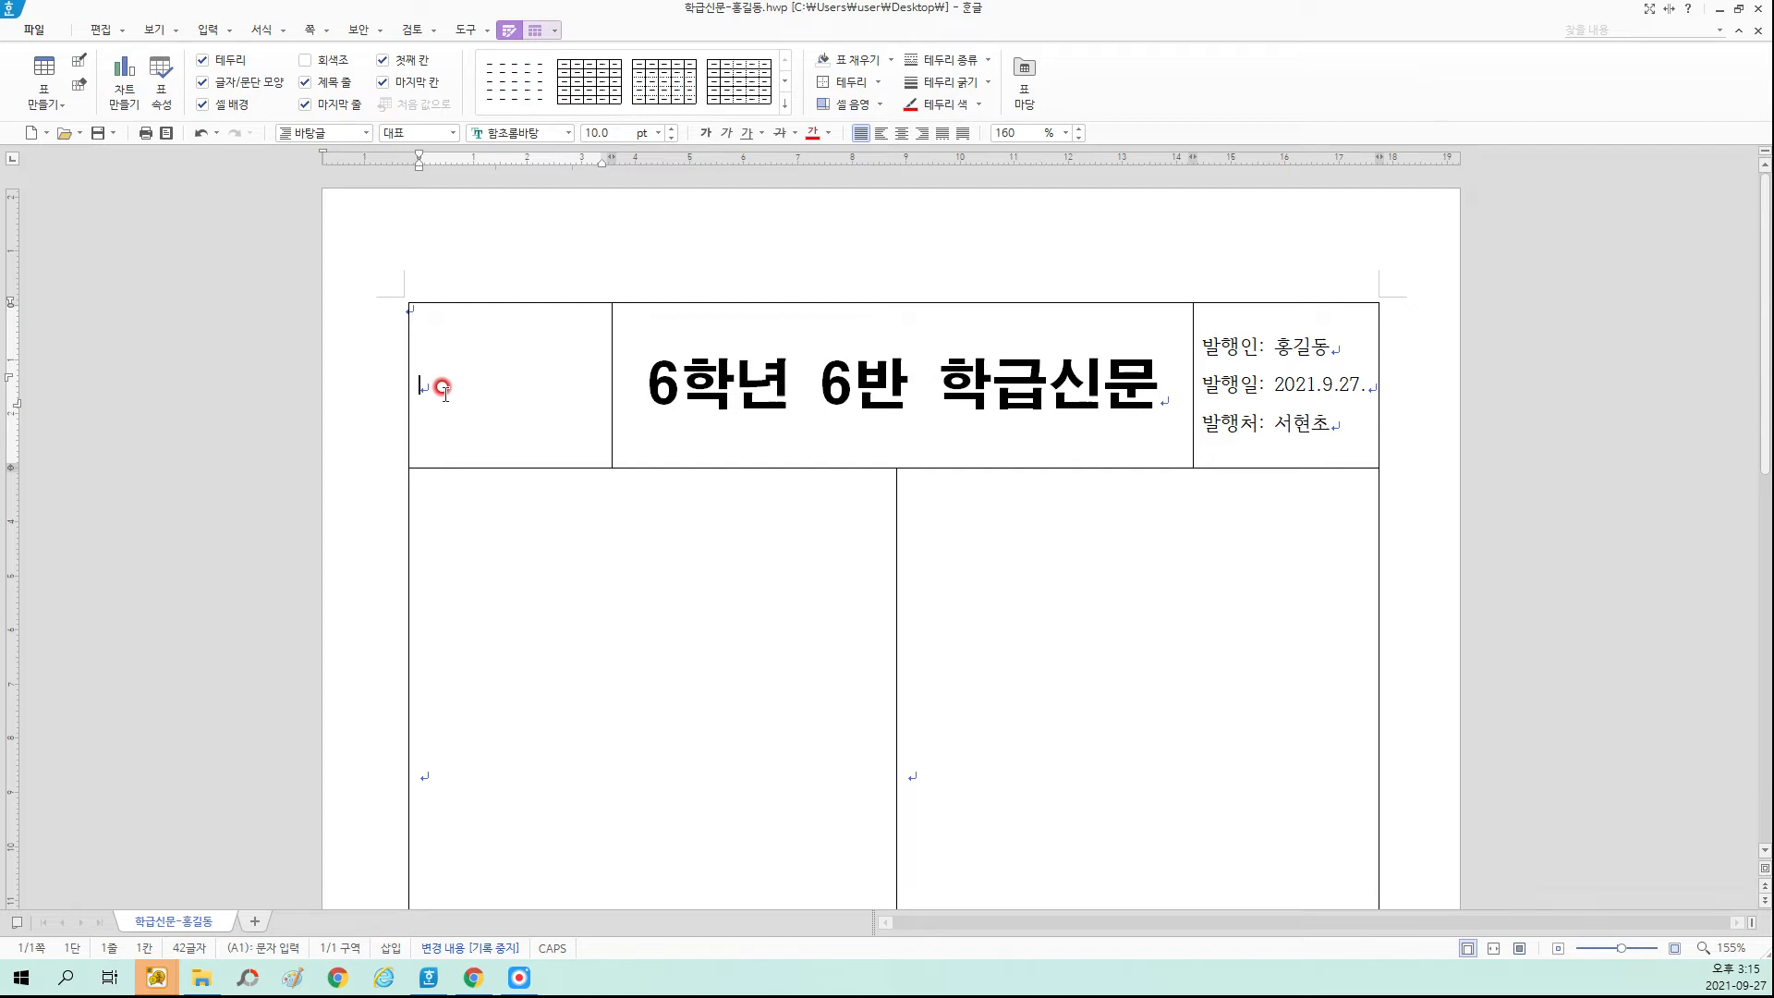
{"action": "left_click", "coordinate": [566, 314]}
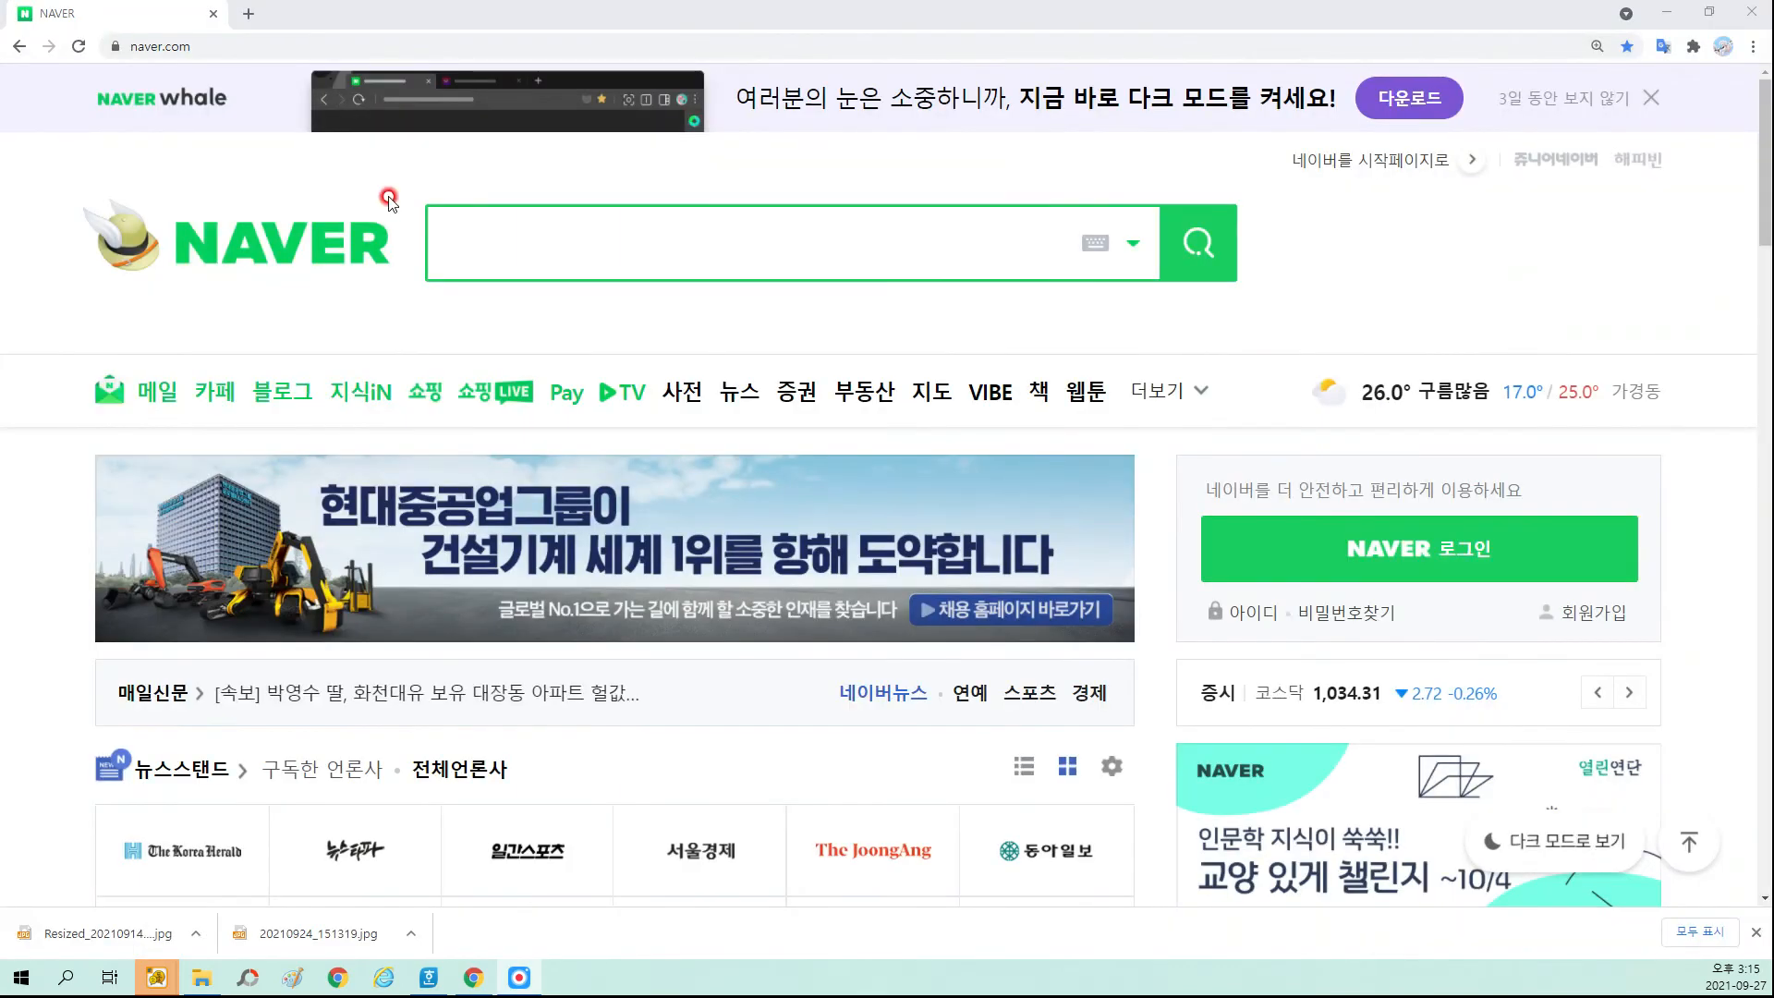
{"action": "left_click", "coordinate": [518, 250]}
{"action": "type", "text": "서현초등학교"}
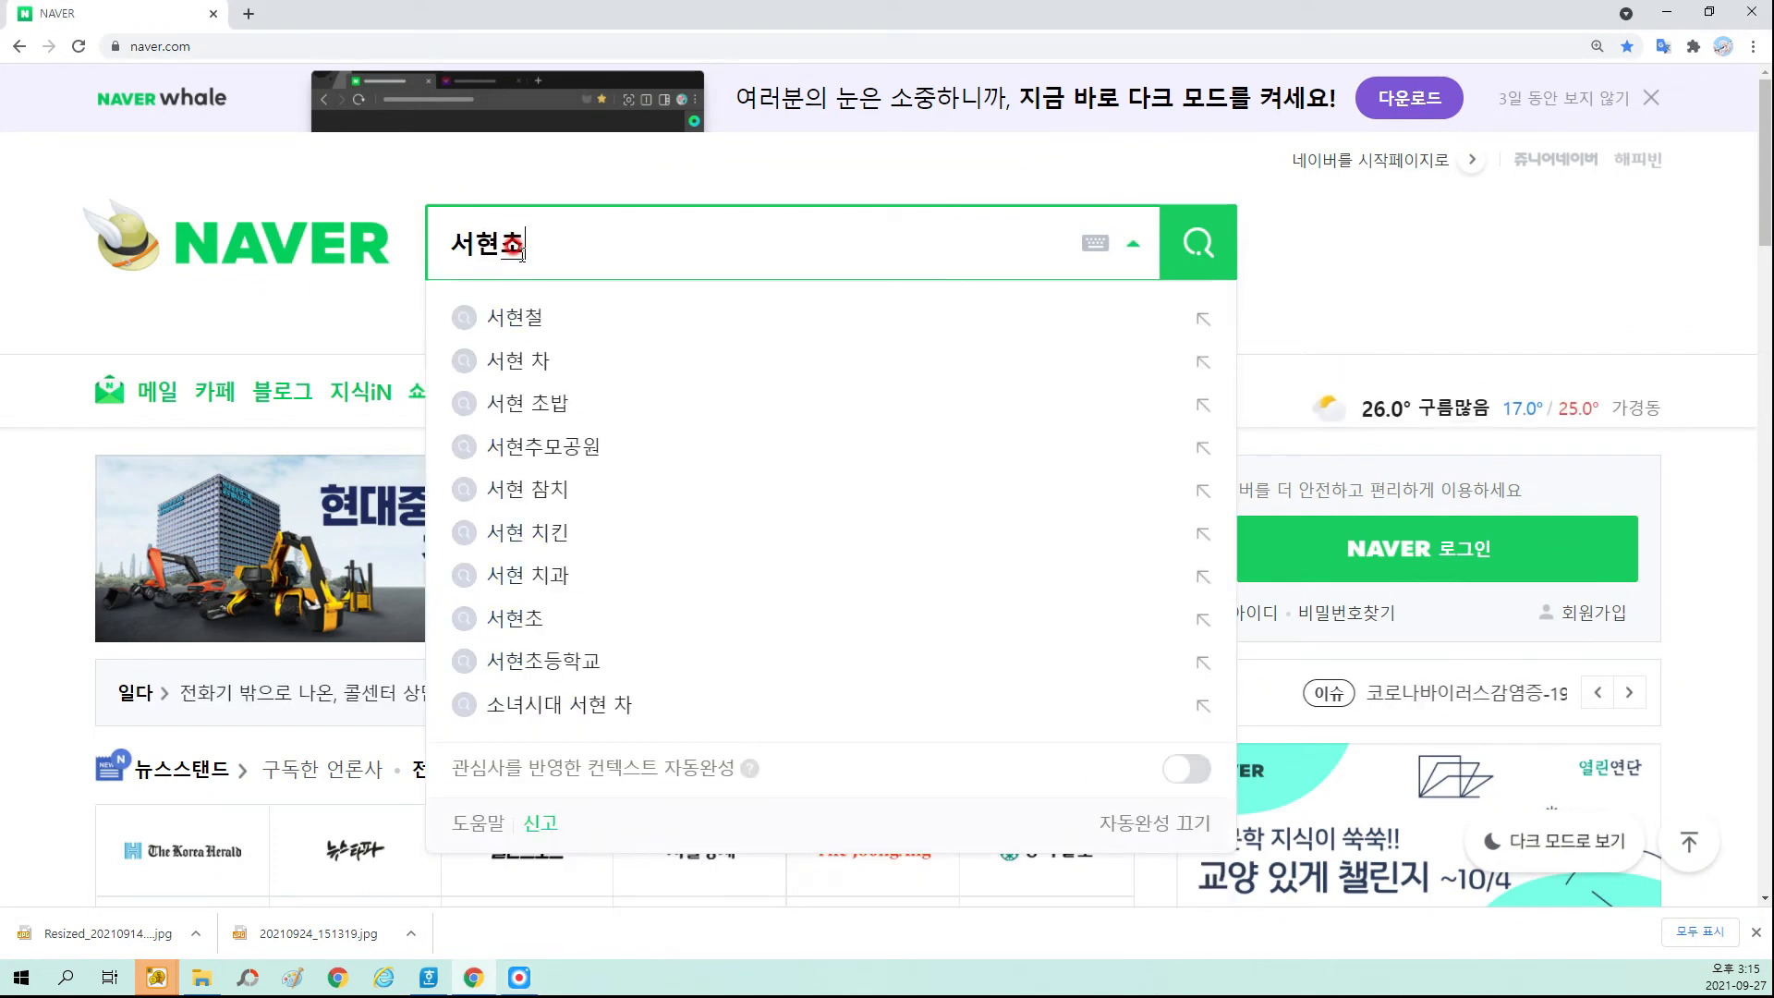
{"action": "key", "text": "Return"}
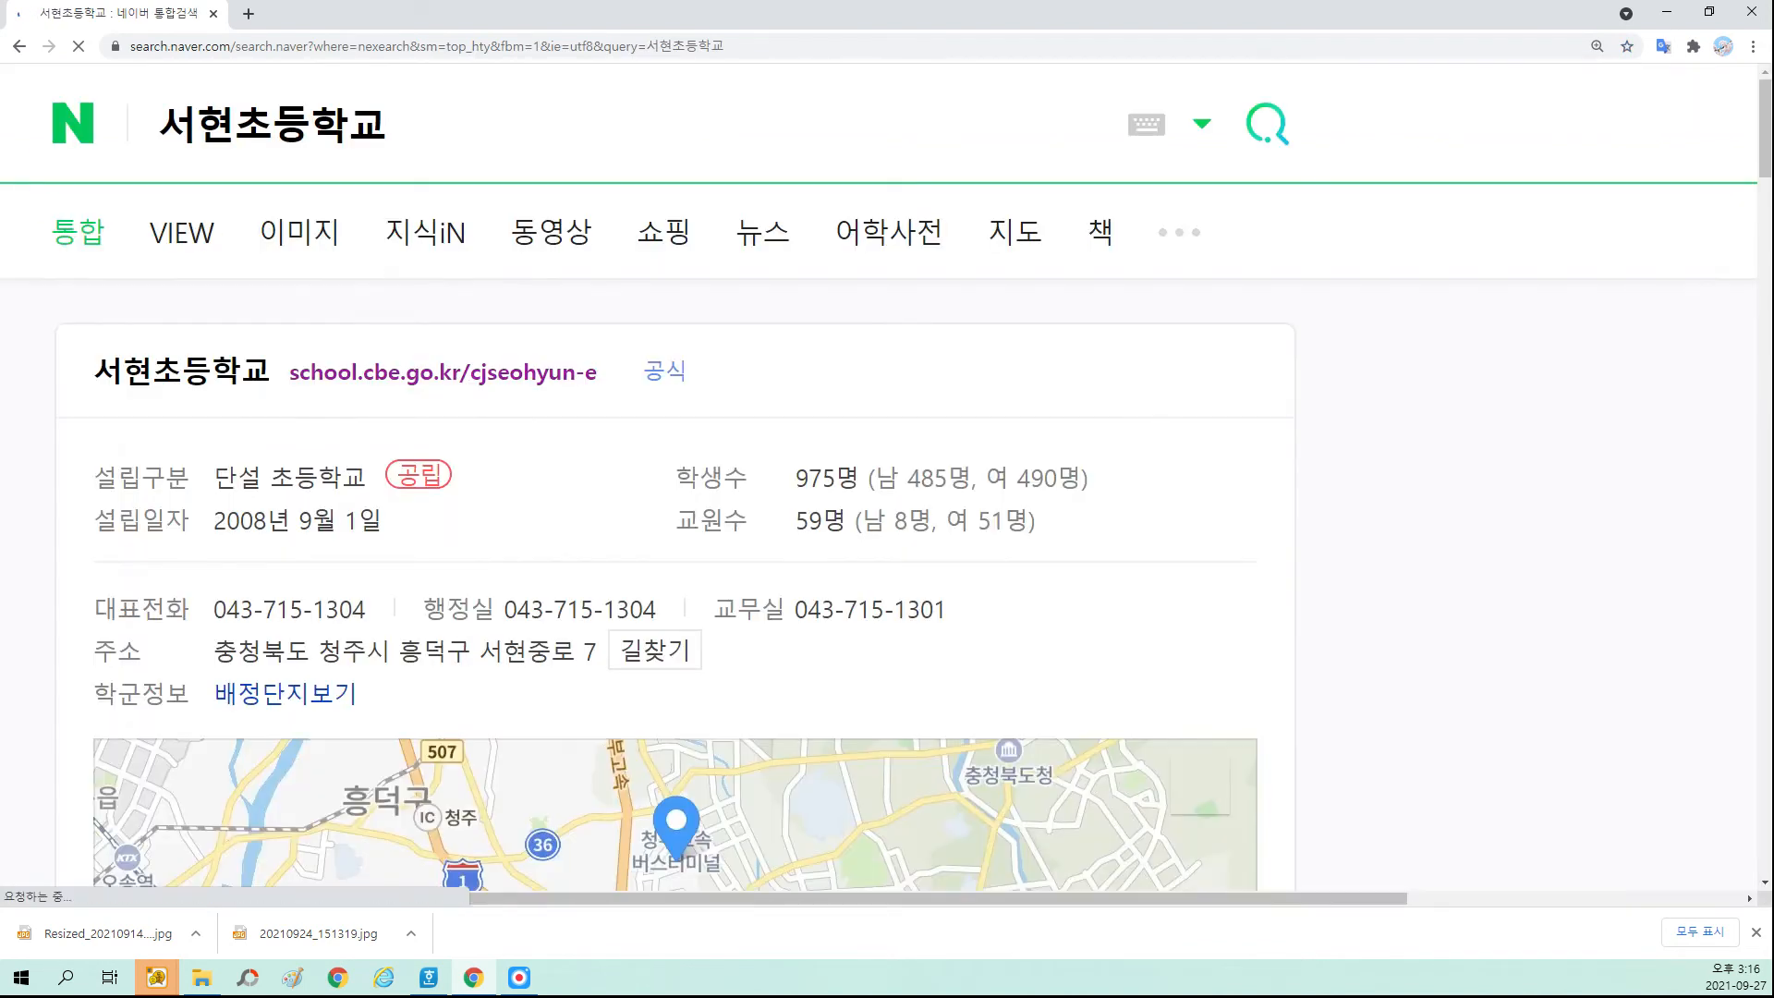
{"action": "left_click", "coordinate": [483, 370]}
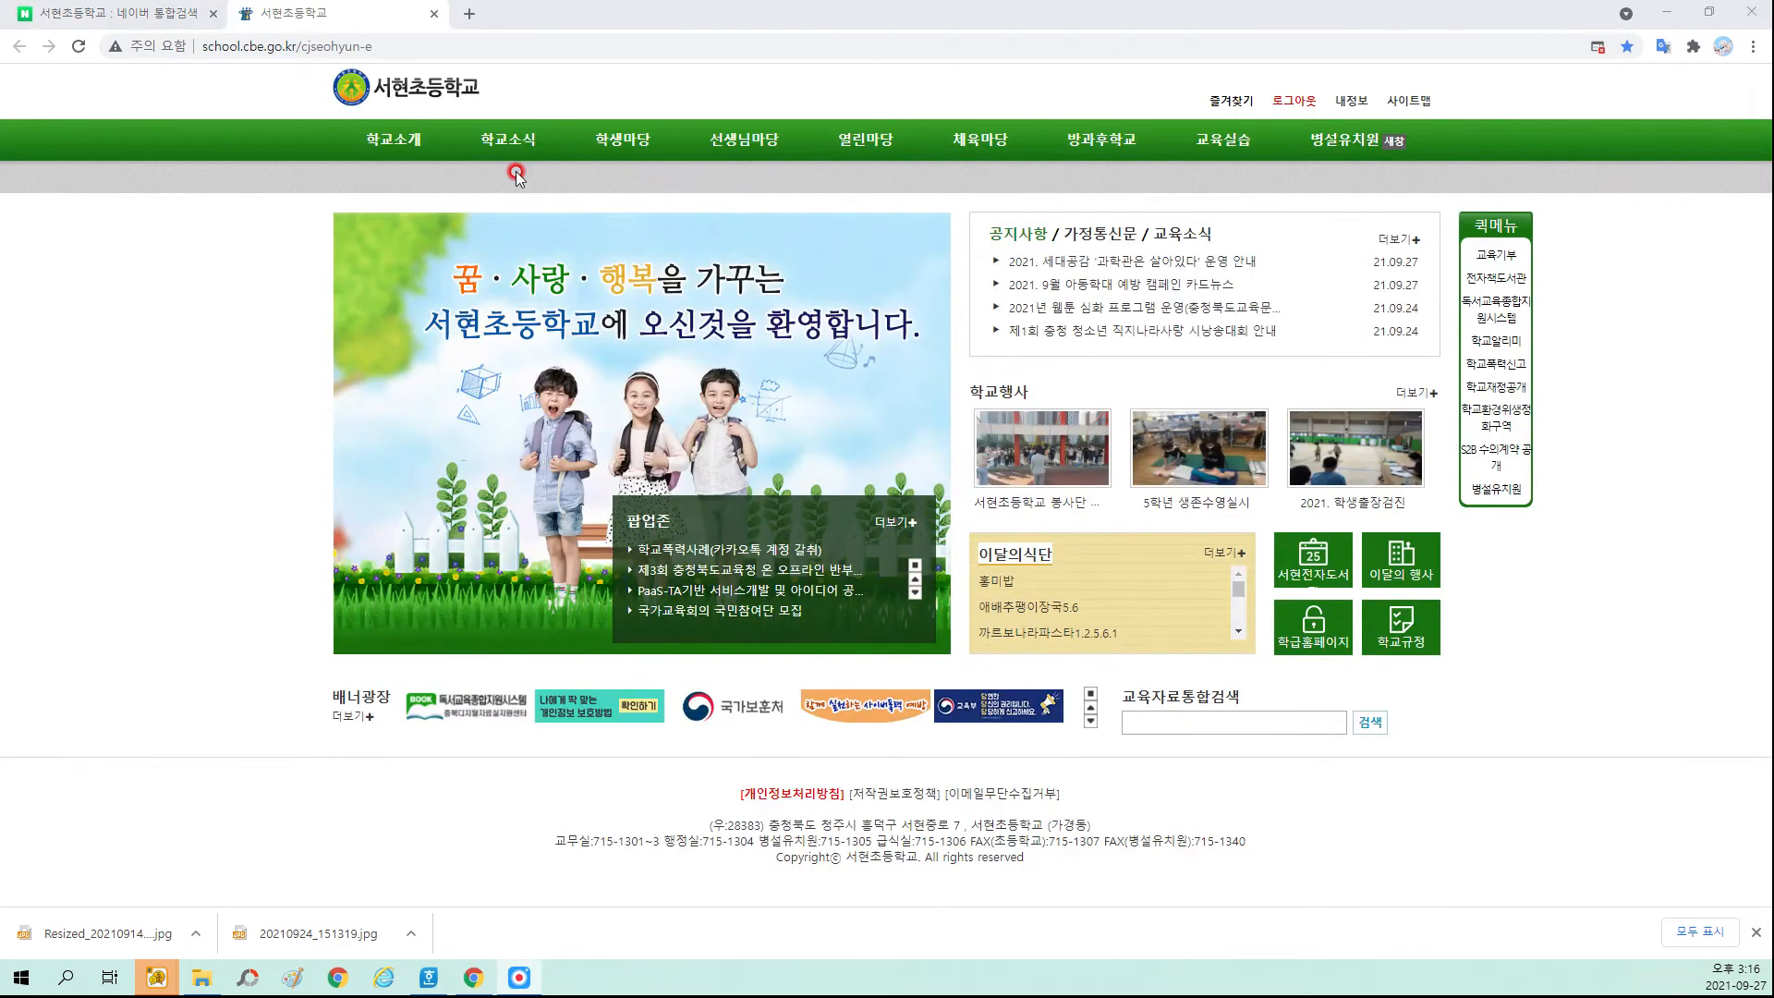
Open the 학교상징 page under 학교소개 and look through the school's symbols.
{"action": "mouse_move", "coordinate": [395, 144]}
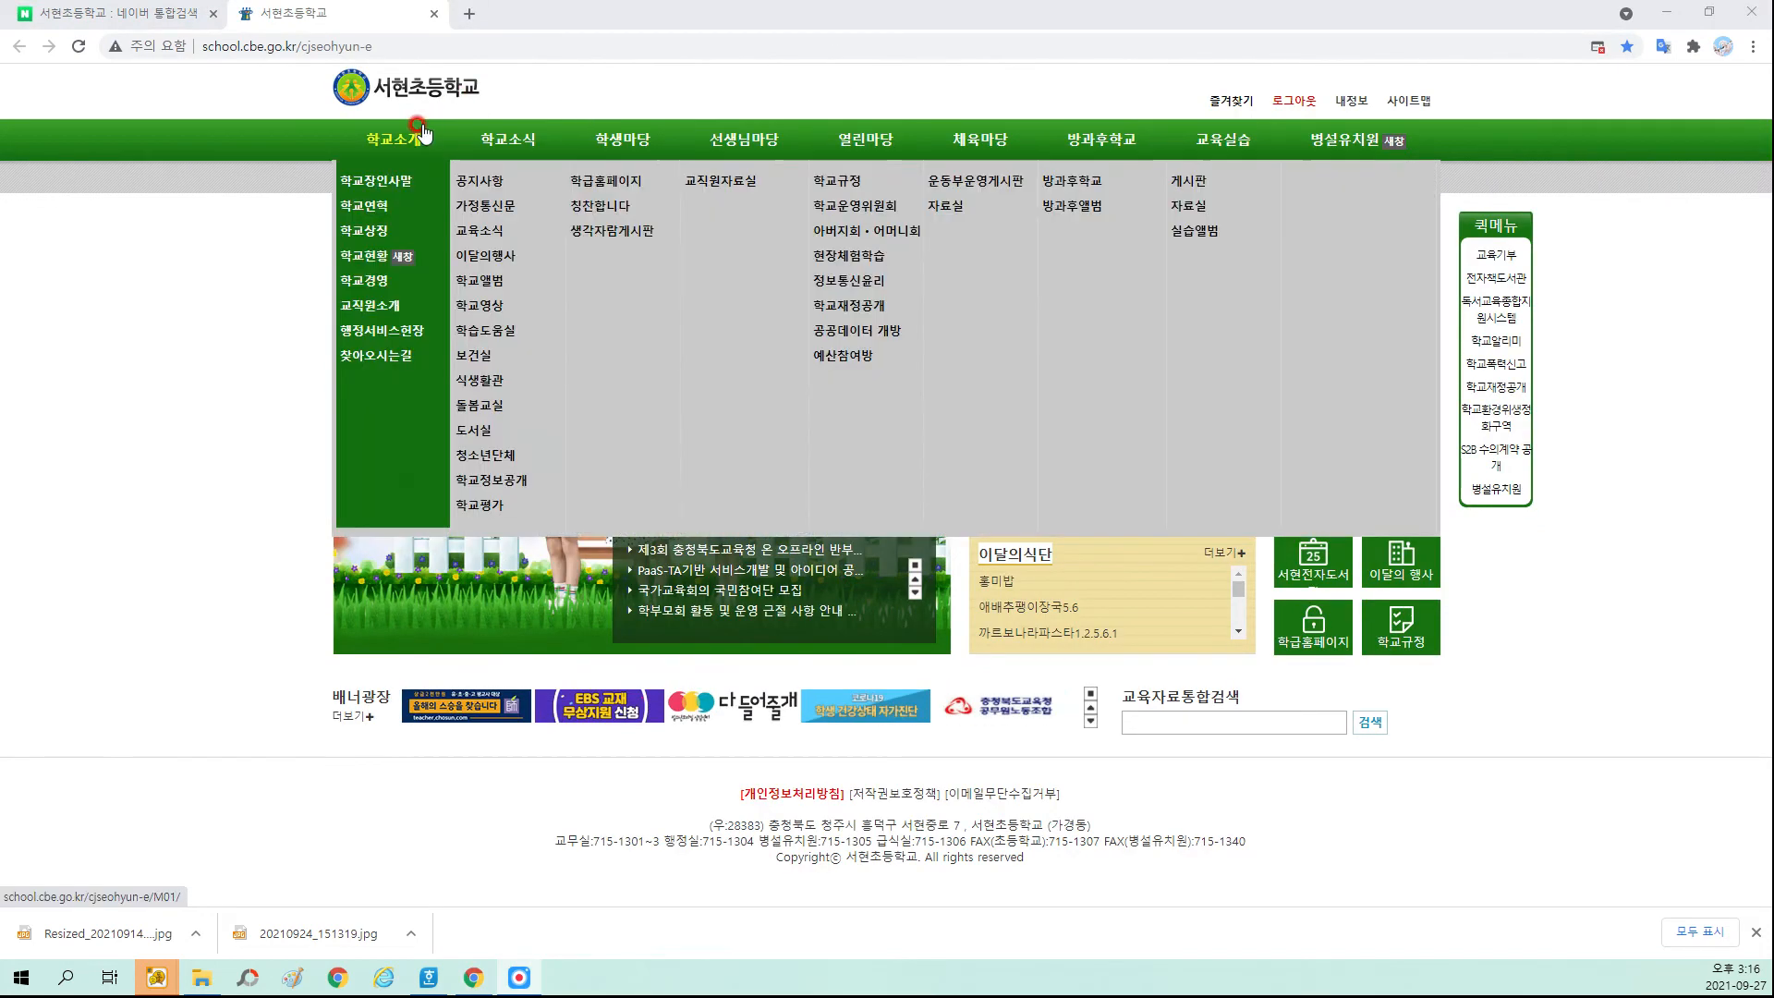
{"action": "left_click", "coordinate": [370, 233]}
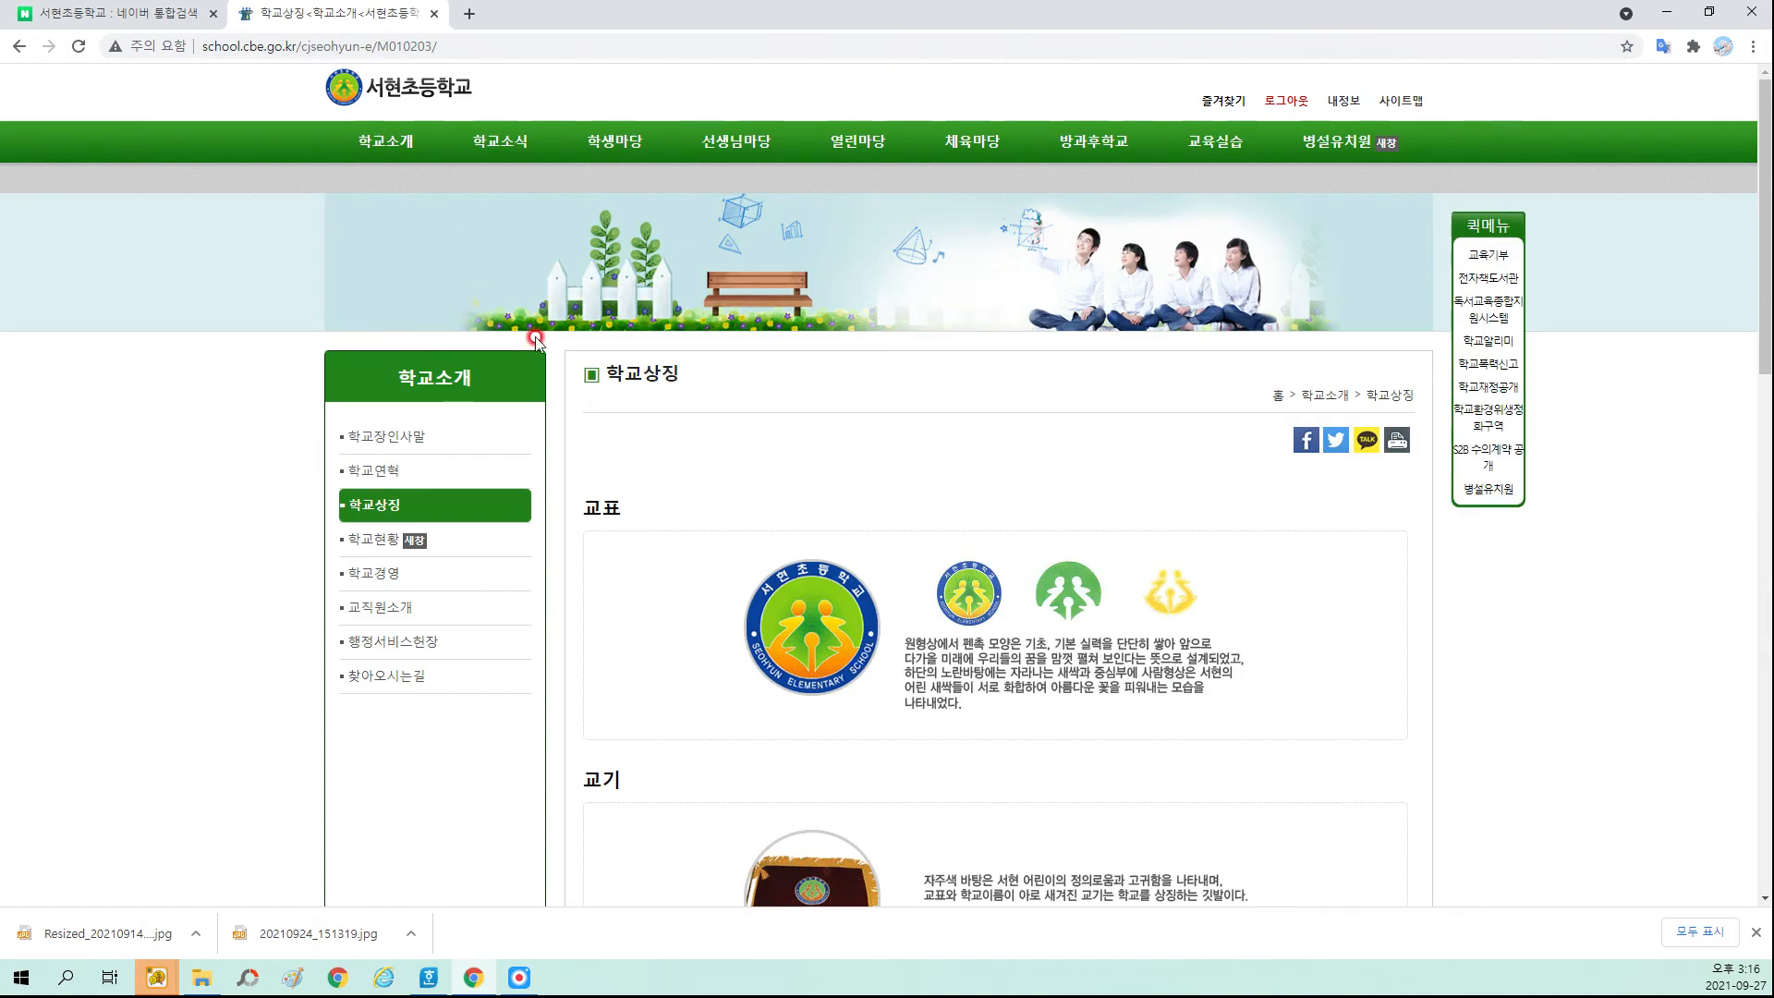
{"action": "scroll", "coordinate": [665, 385], "scroll_direction": "down", "scroll_amount": 1}
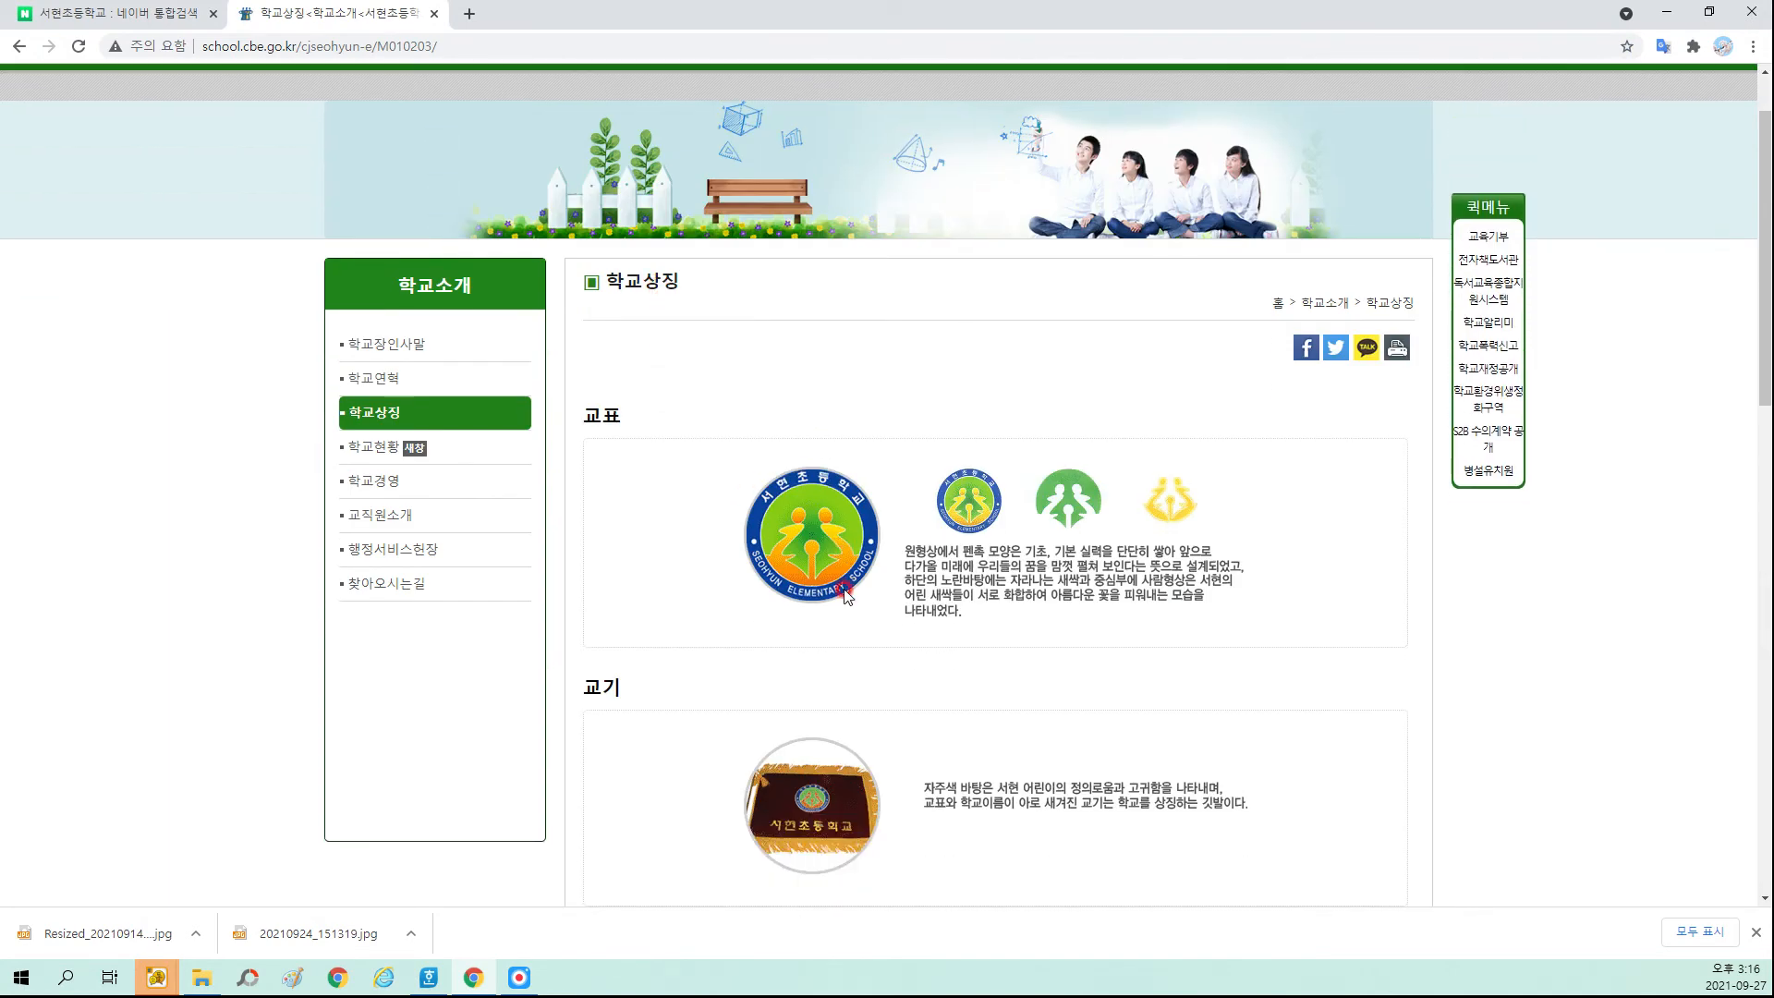
{"action": "scroll", "coordinate": [866, 538], "scroll_direction": "down", "scroll_amount": 7}
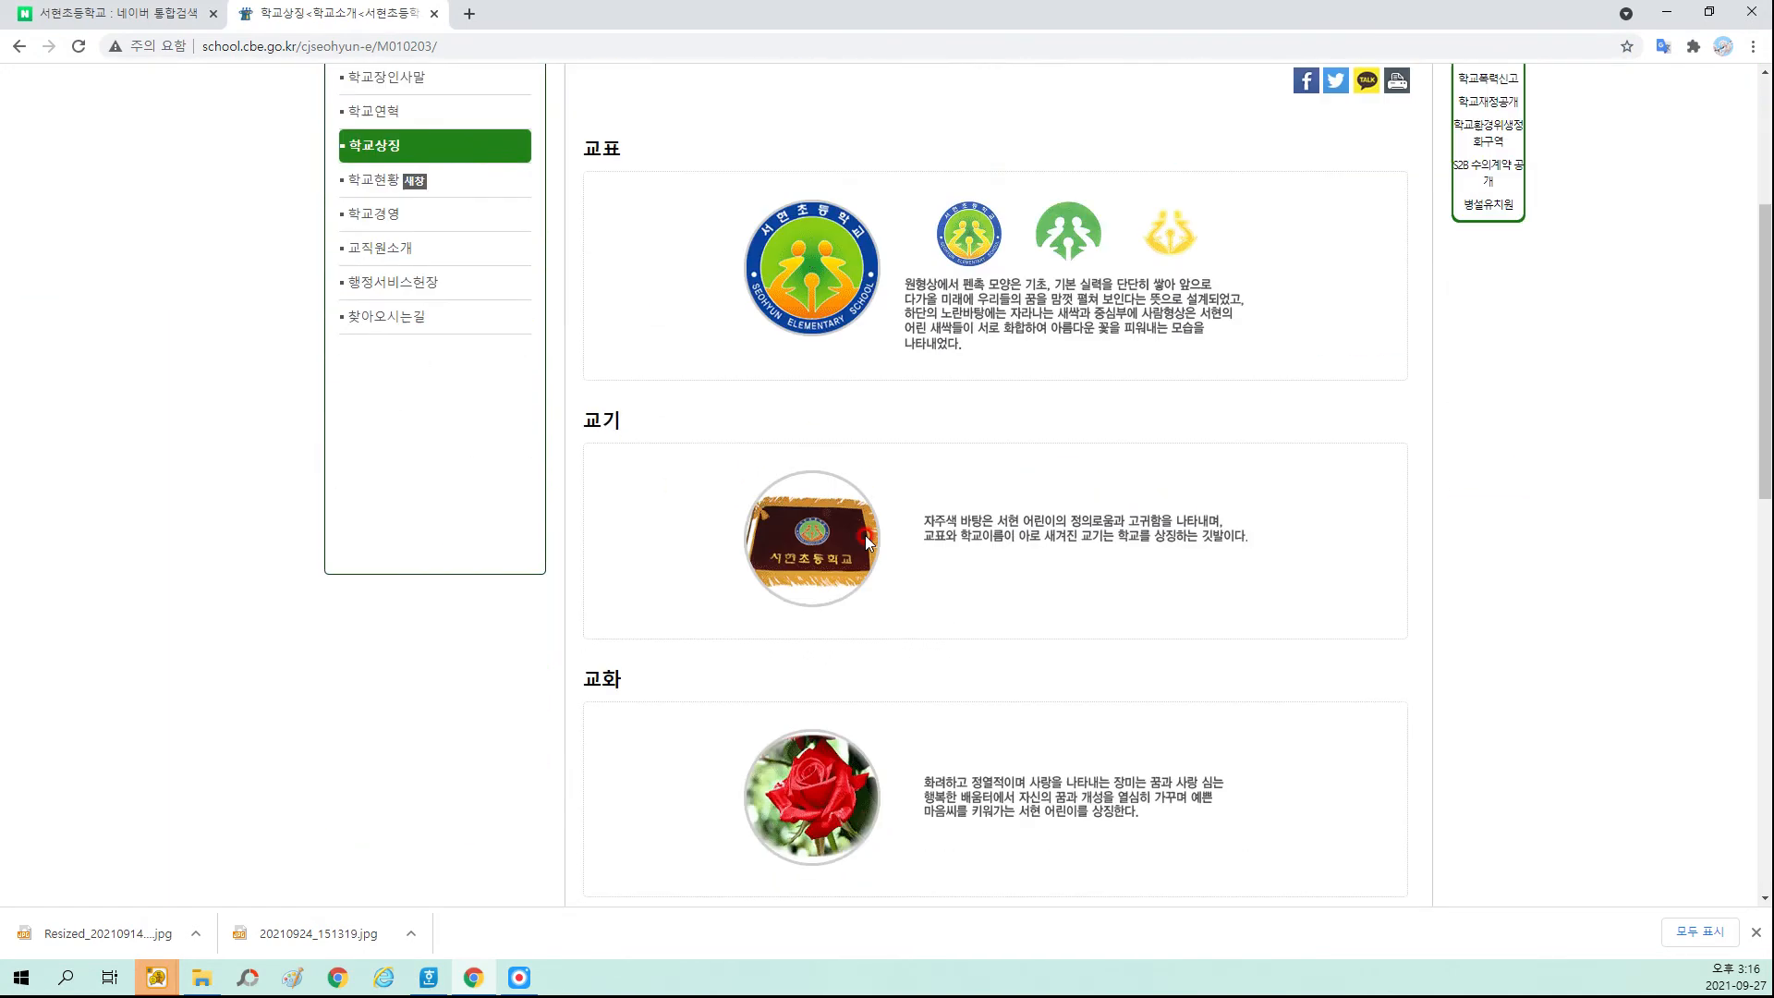
{"action": "scroll", "coordinate": [819, 480], "scroll_direction": "down", "scroll_amount": 8}
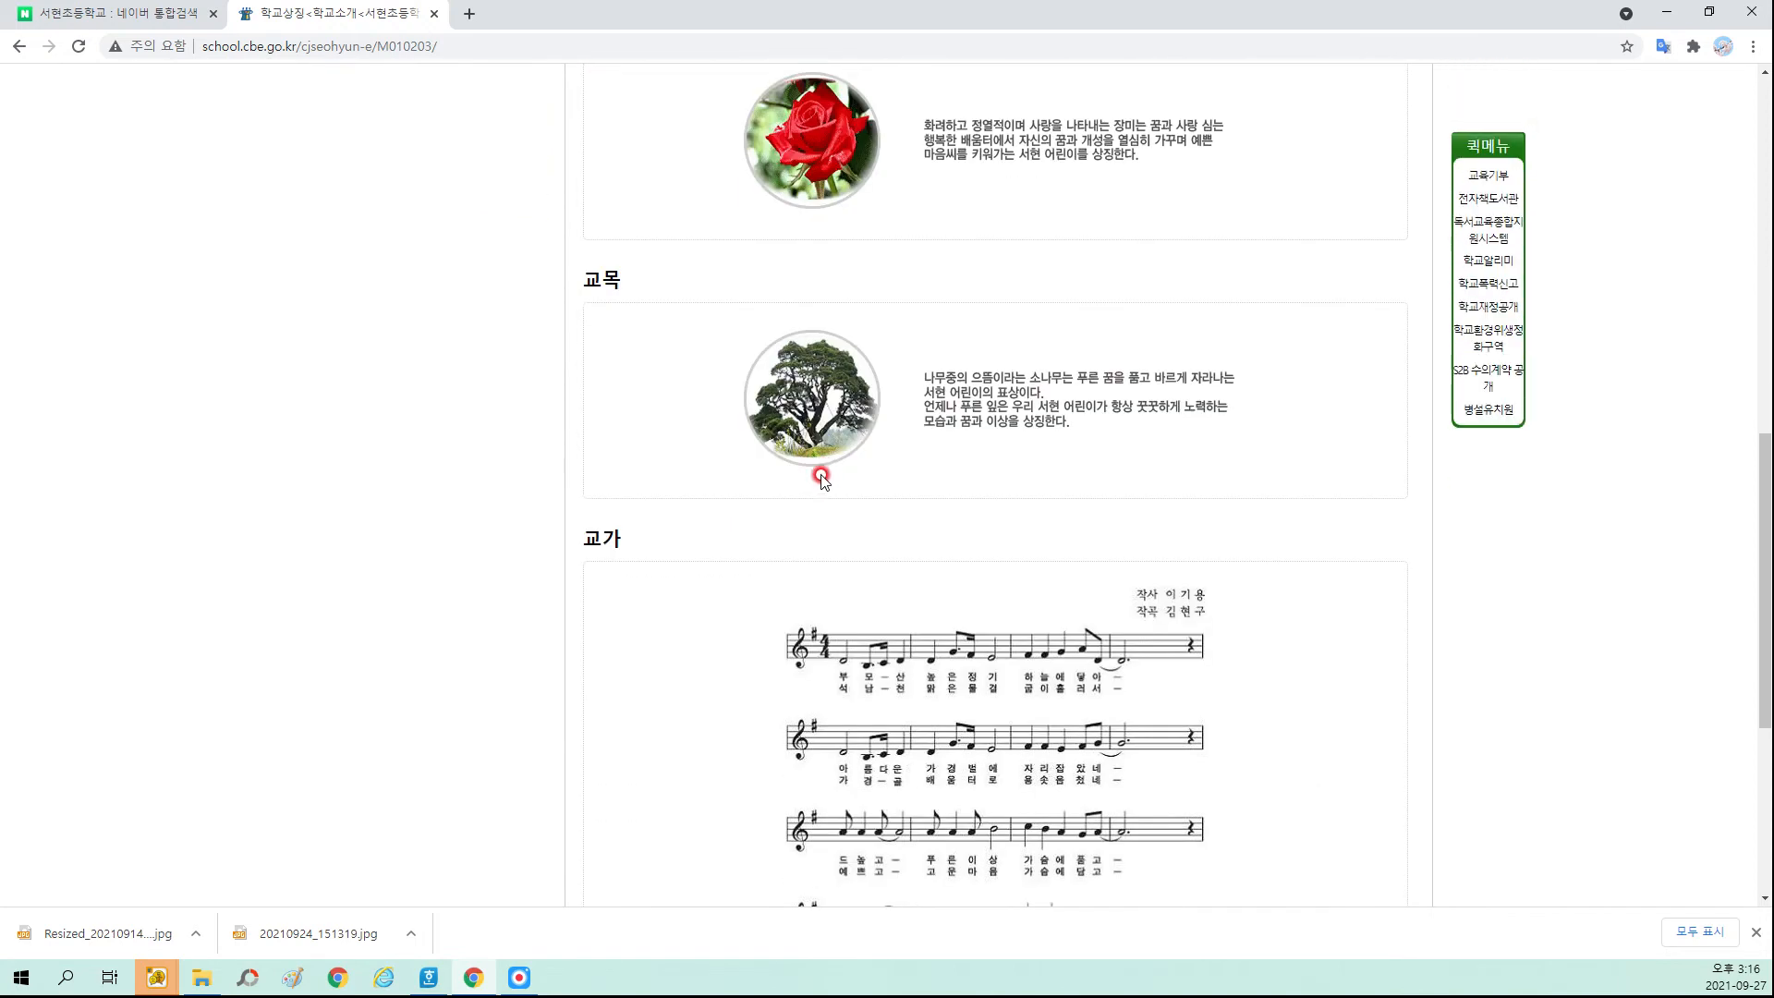
{"action": "scroll", "coordinate": [821, 485], "scroll_direction": "up", "scroll_amount": 7}
{"action": "scroll", "coordinate": [820, 490], "scroll_direction": "up", "scroll_amount": 6}
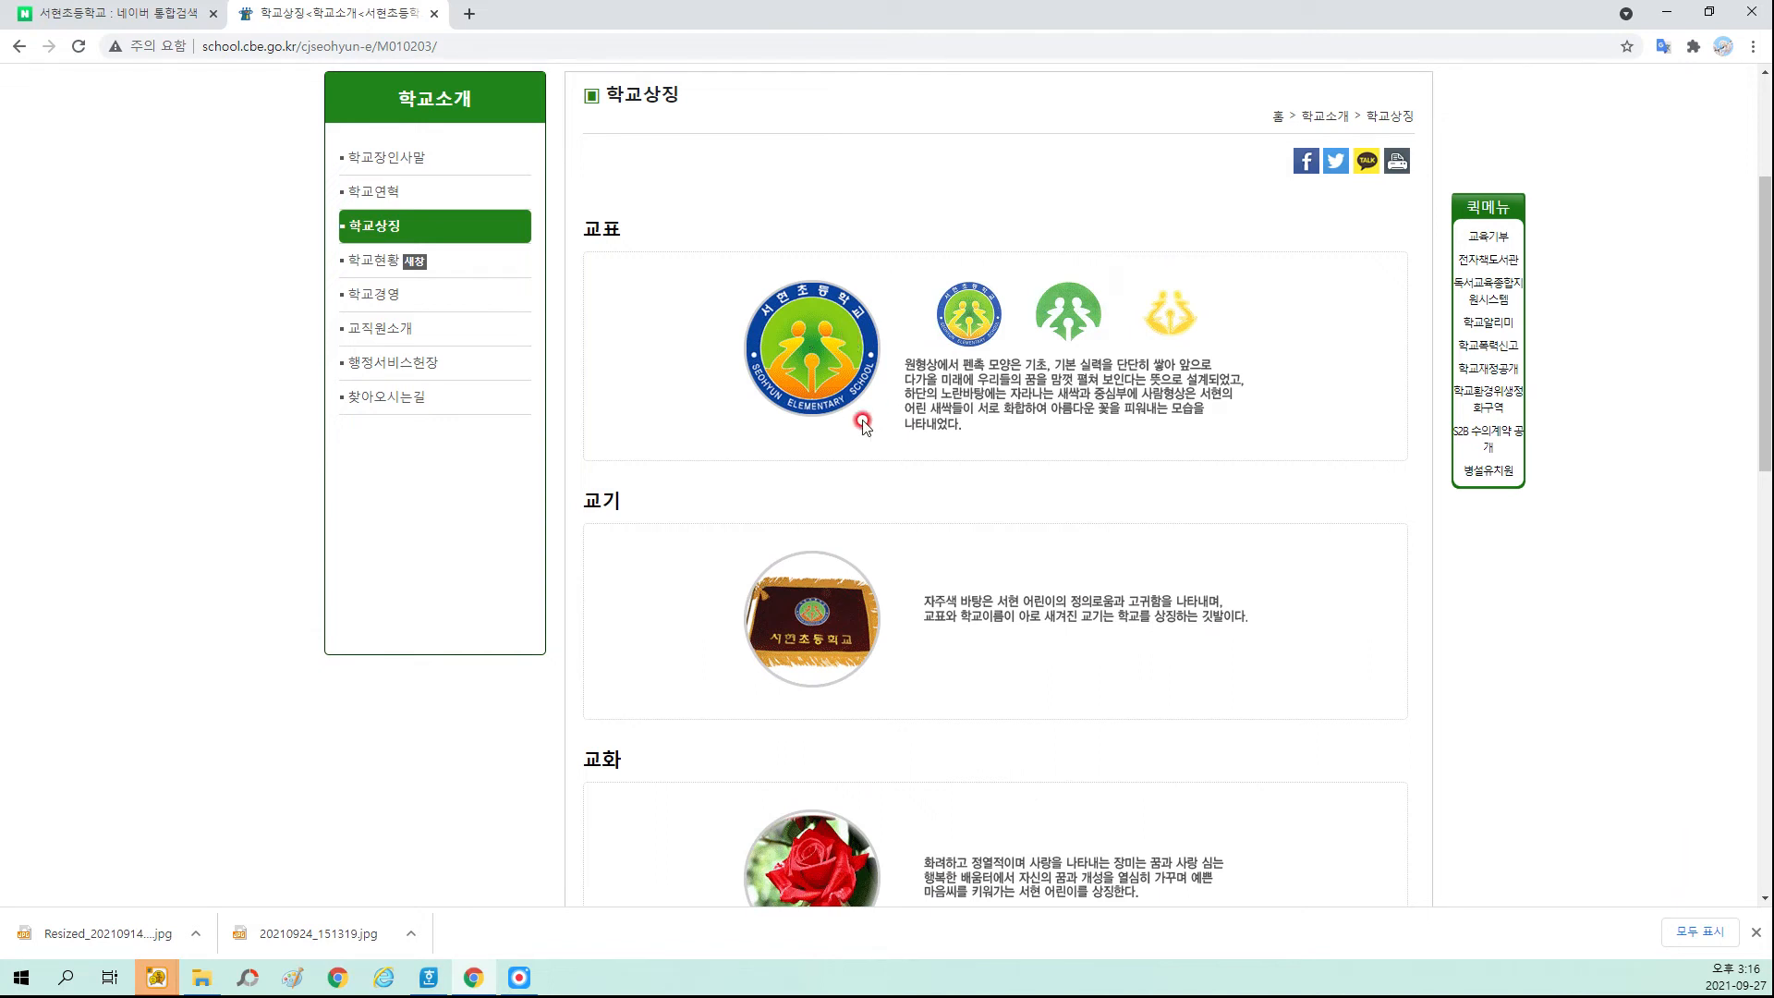
{"action": "scroll", "coordinate": [781, 416], "scroll_direction": "up", "scroll_amount": 3}
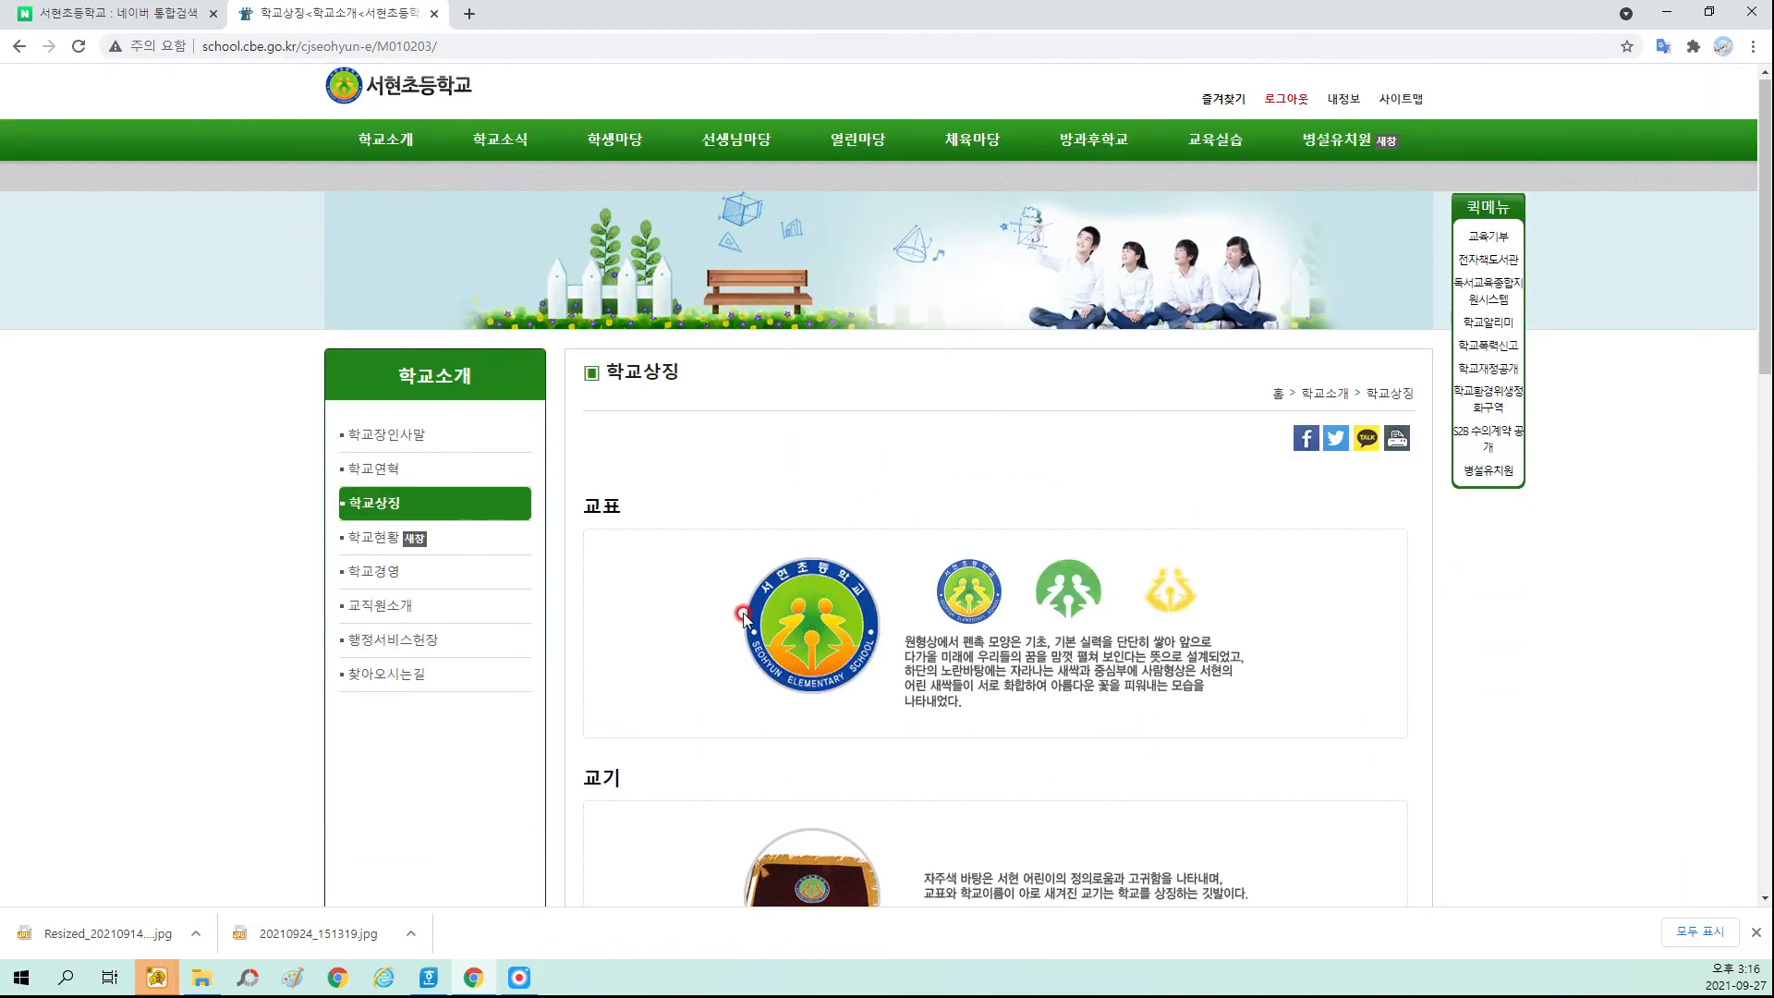
Copy the school emblem image from the 교표 section.
{"action": "scroll", "coordinate": [836, 666], "scroll_direction": "down", "scroll_amount": 1}
{"action": "scroll", "coordinate": [836, 665], "scroll_direction": "down", "scroll_amount": 1}
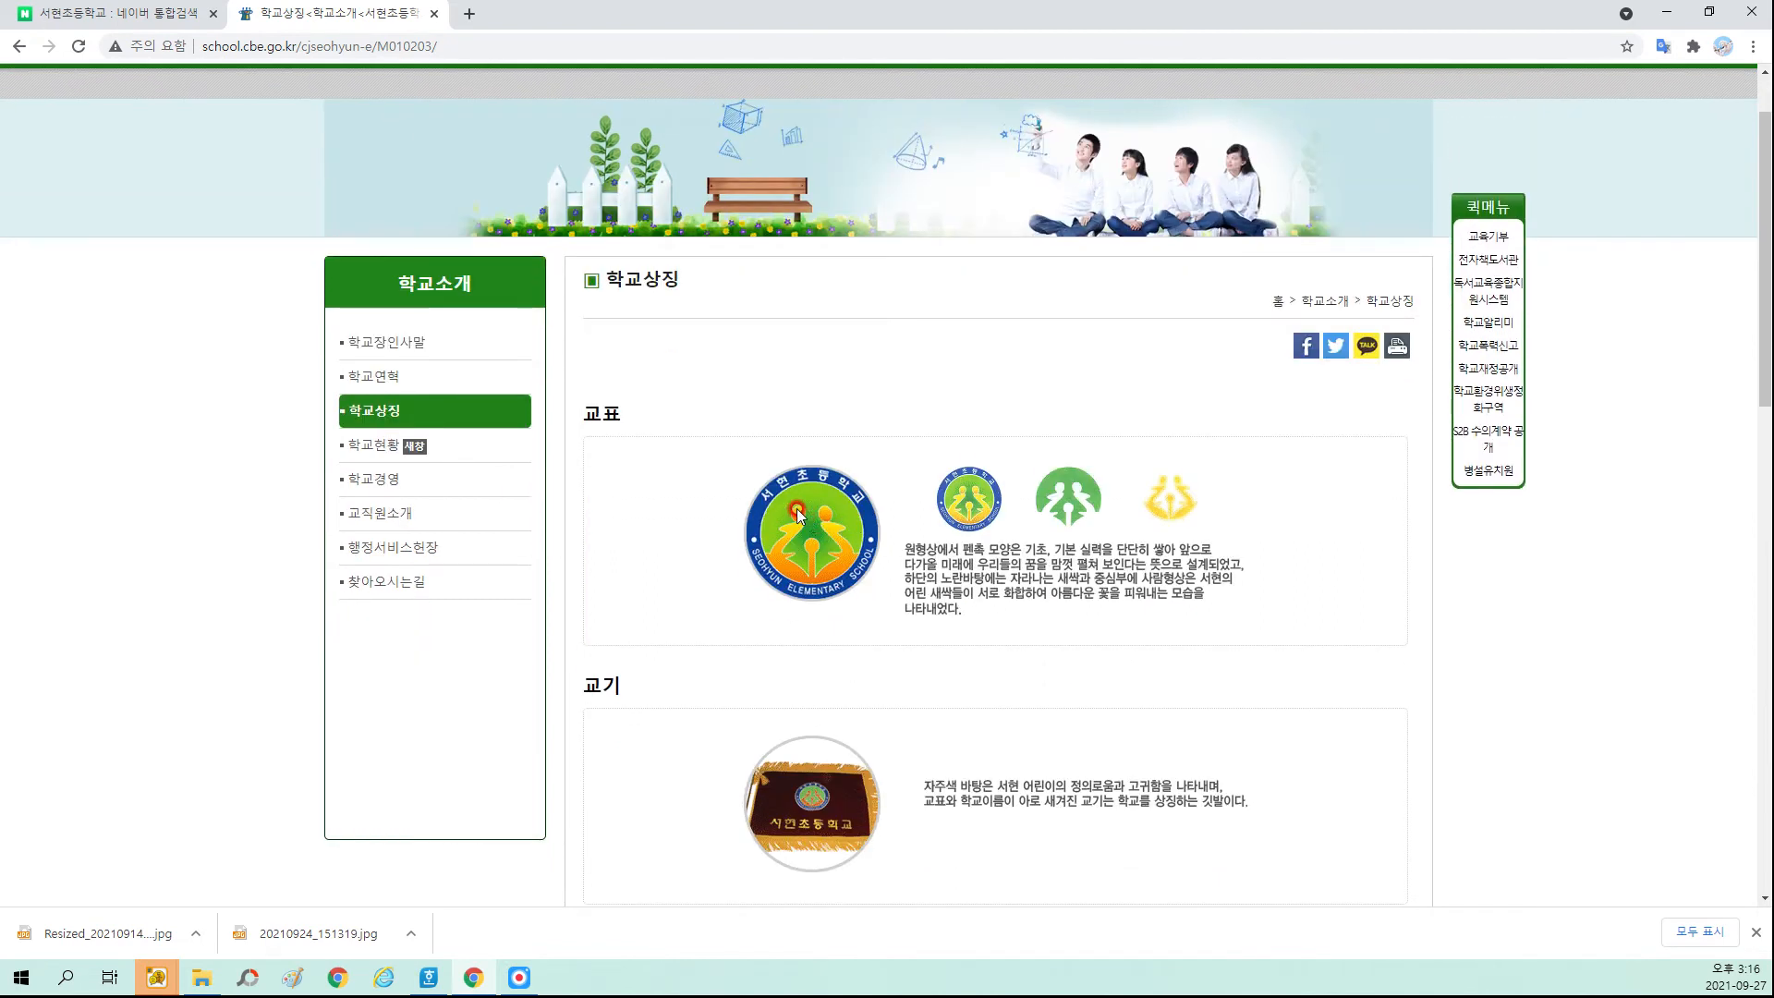
{"action": "right_click", "coordinate": [800, 516]}
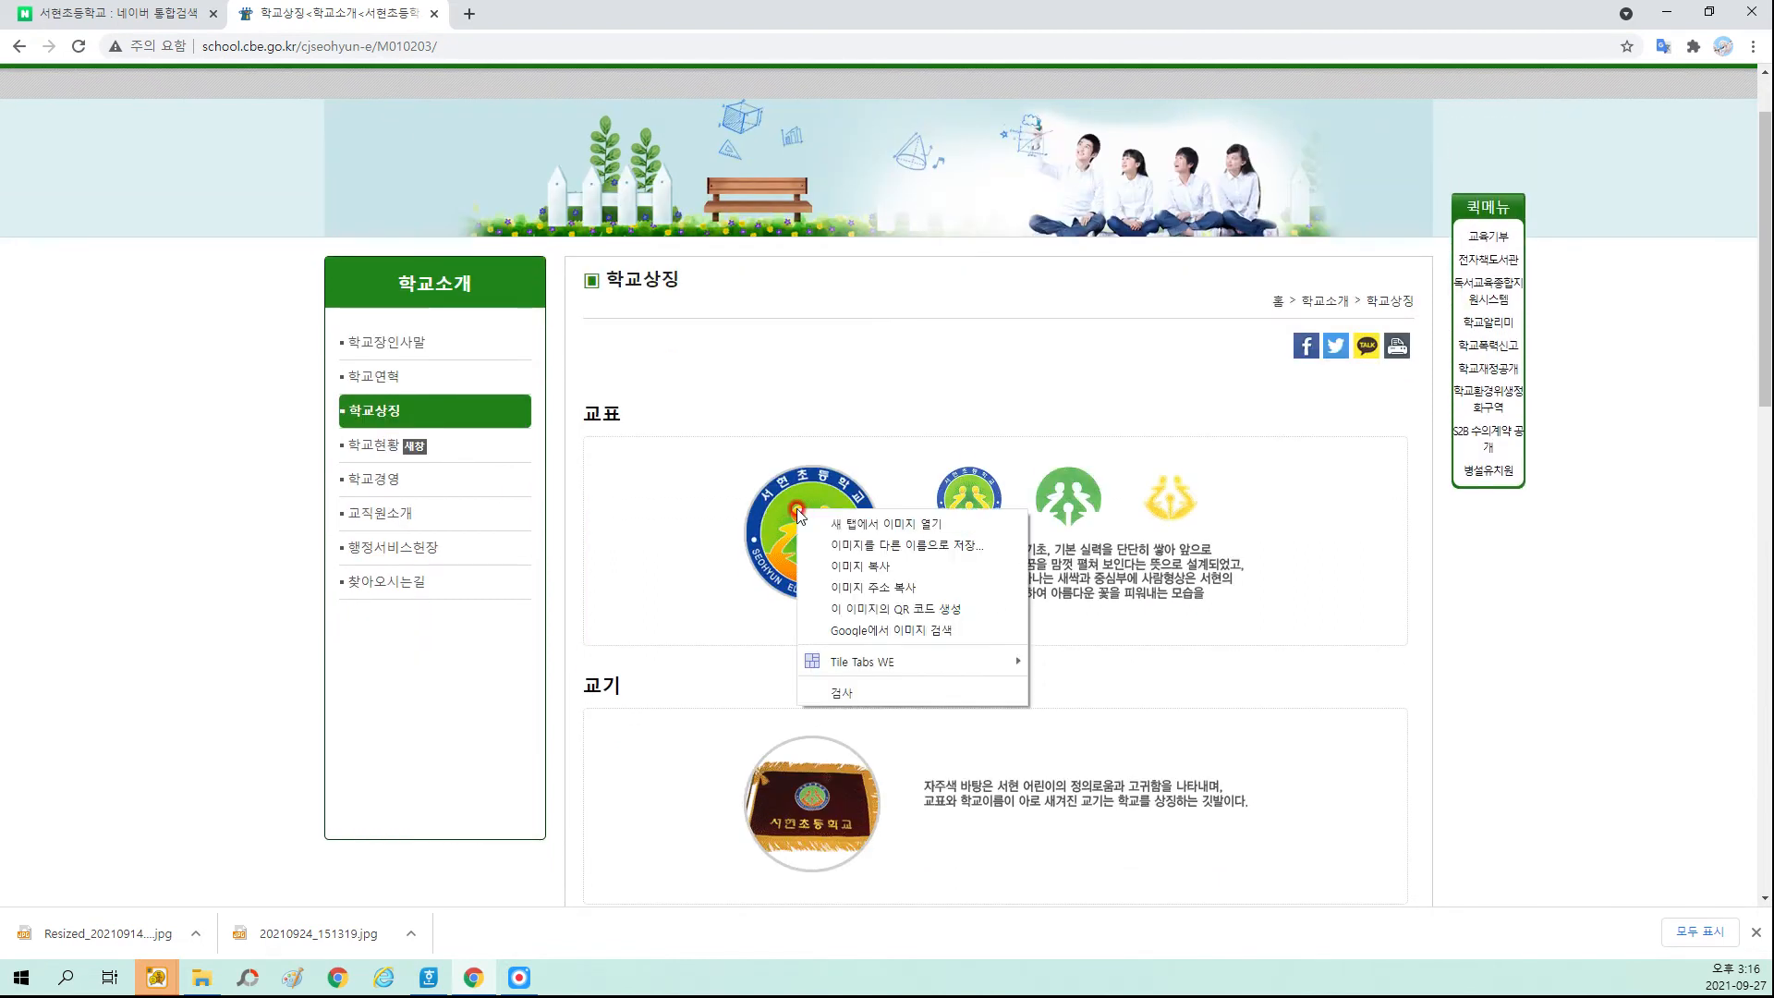
{"action": "left_click", "coordinate": [859, 566]}
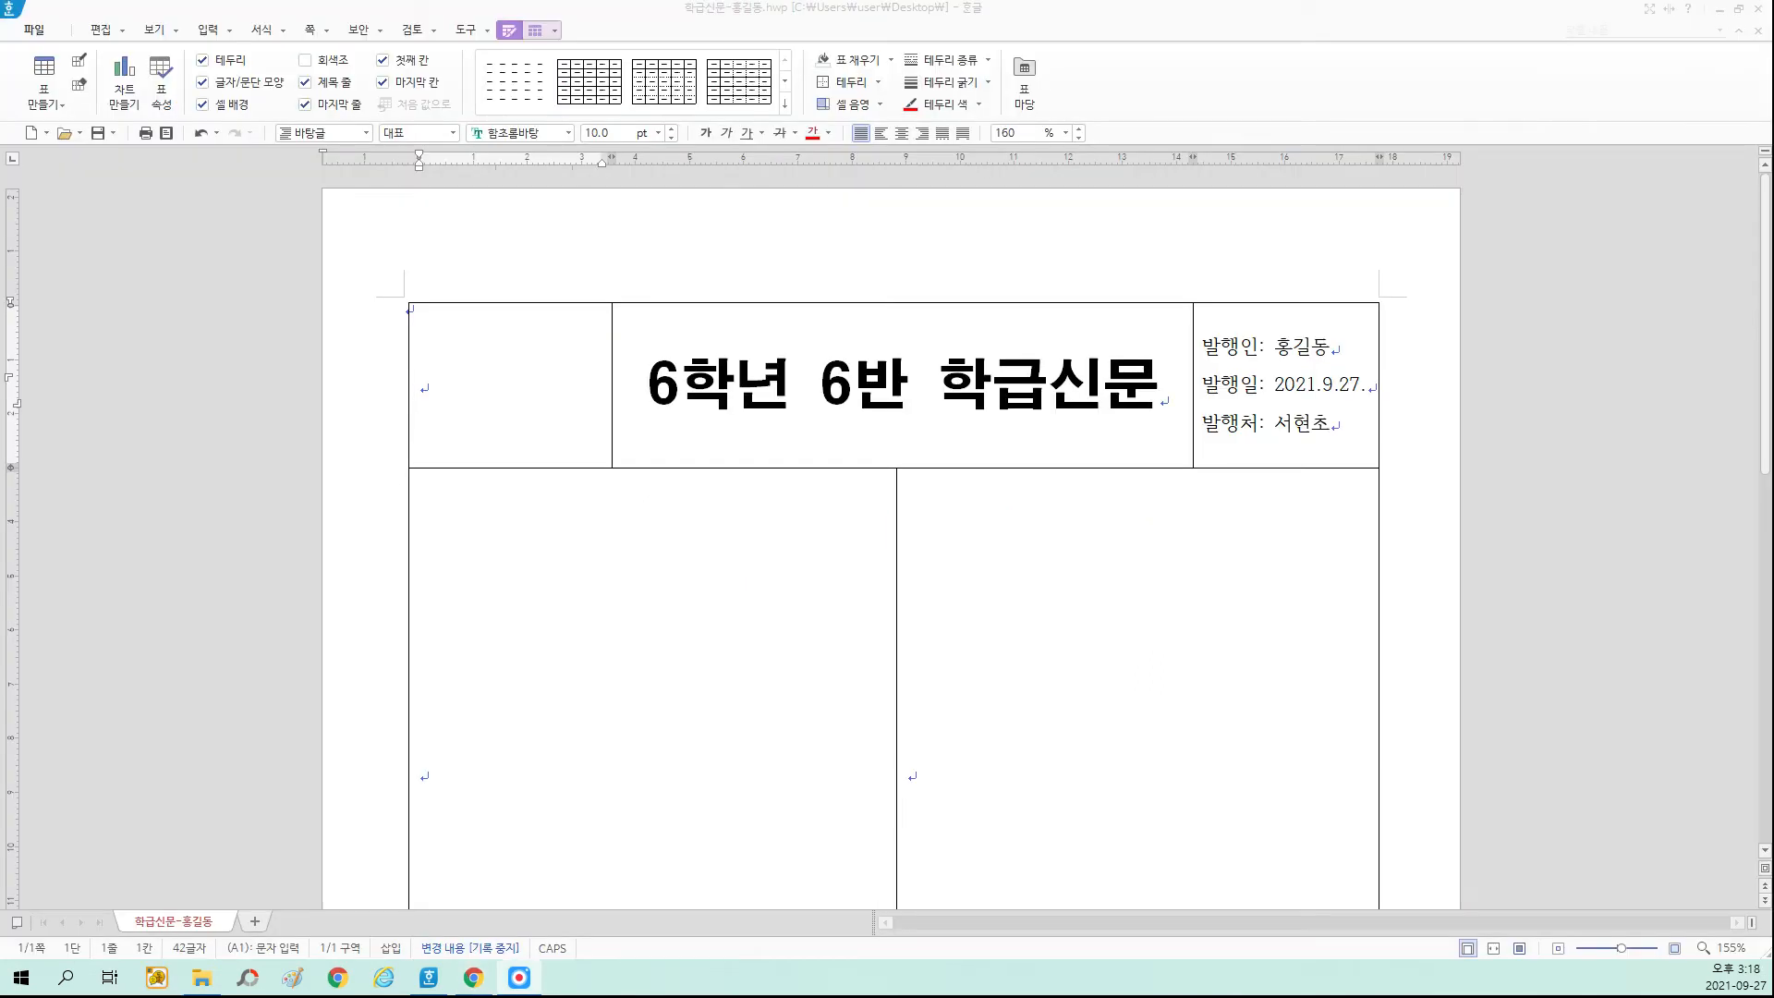
Switch to Hangul and paste the copied image into the left header cell, keeping the original format (원본 형식 유지).
{"action": "left_click", "coordinate": [465, 376]}
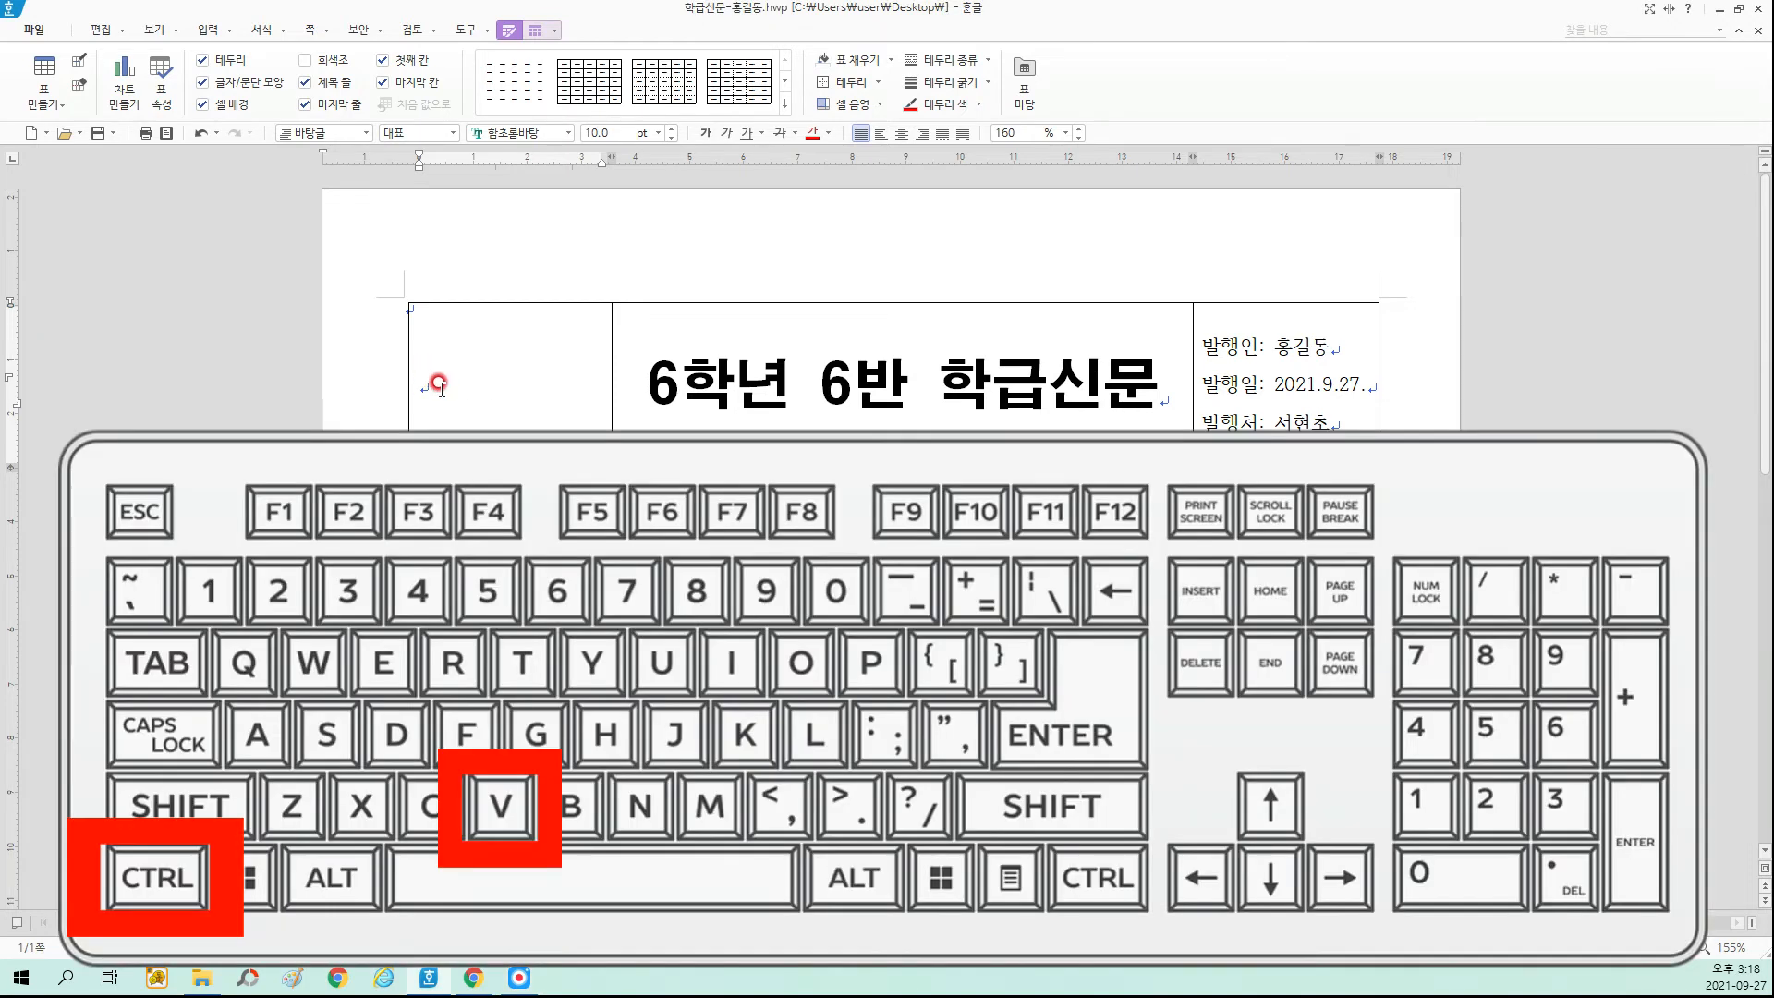
{"action": "right_click", "coordinate": [432, 383]}
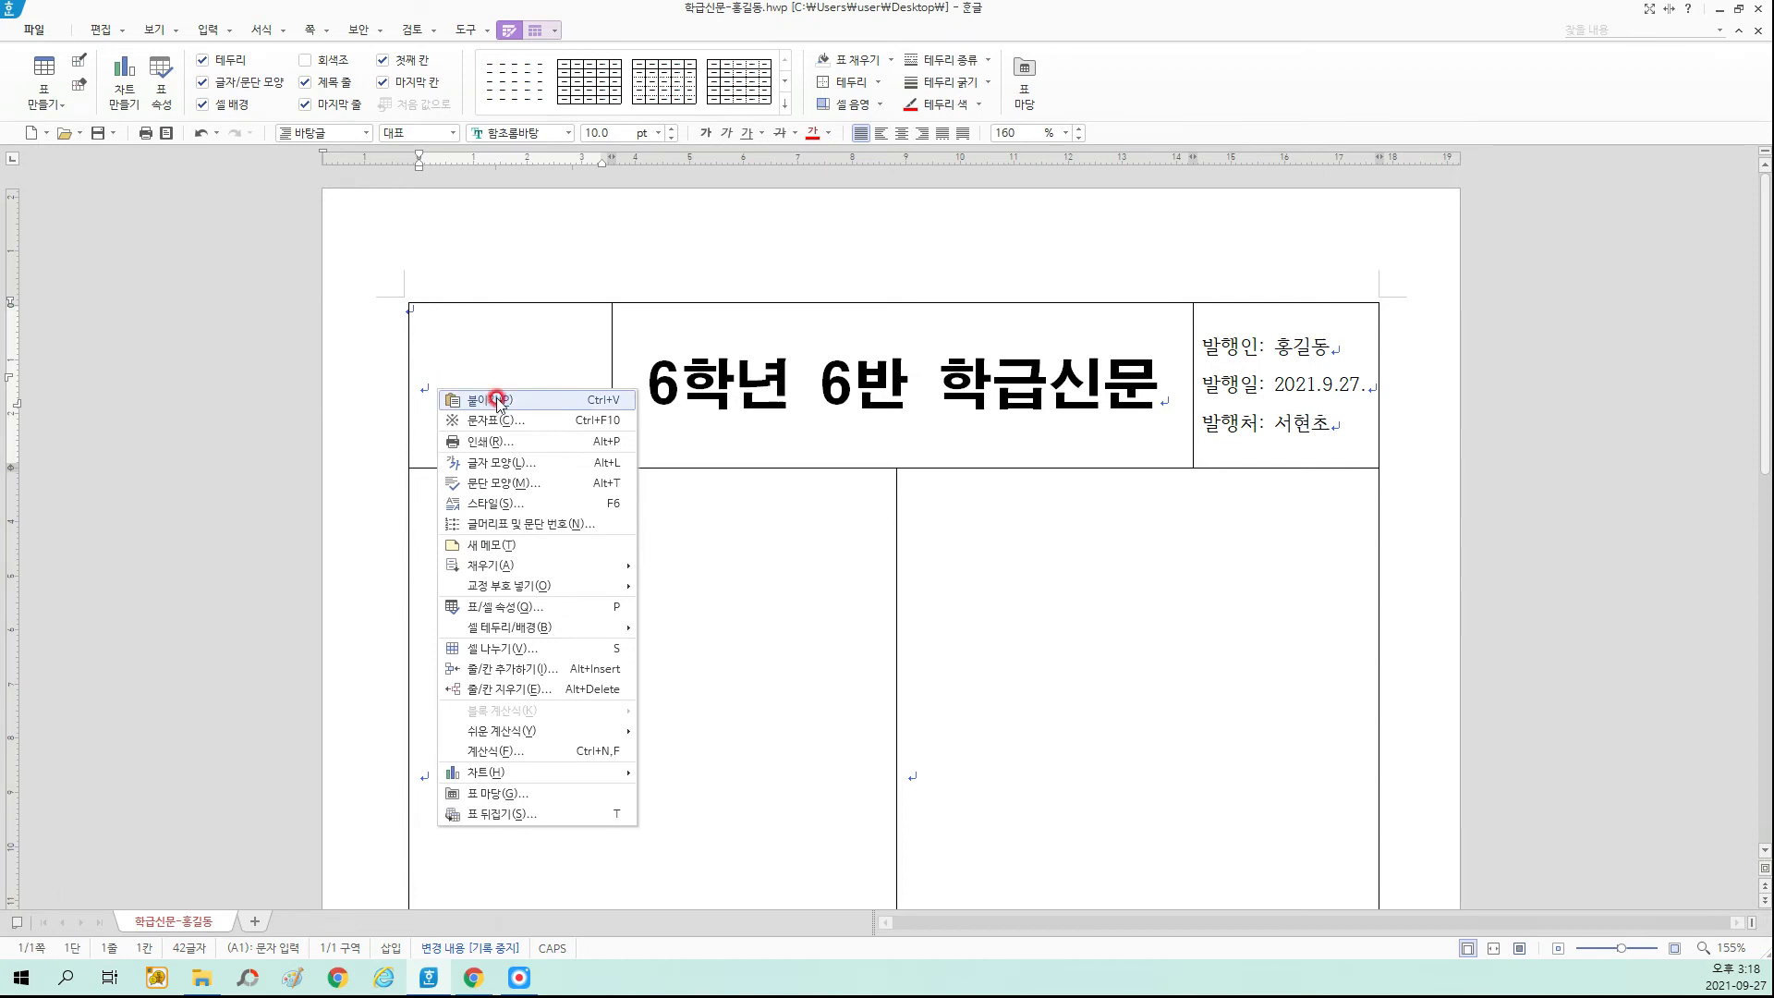
{"action": "left_click", "coordinate": [497, 401]}
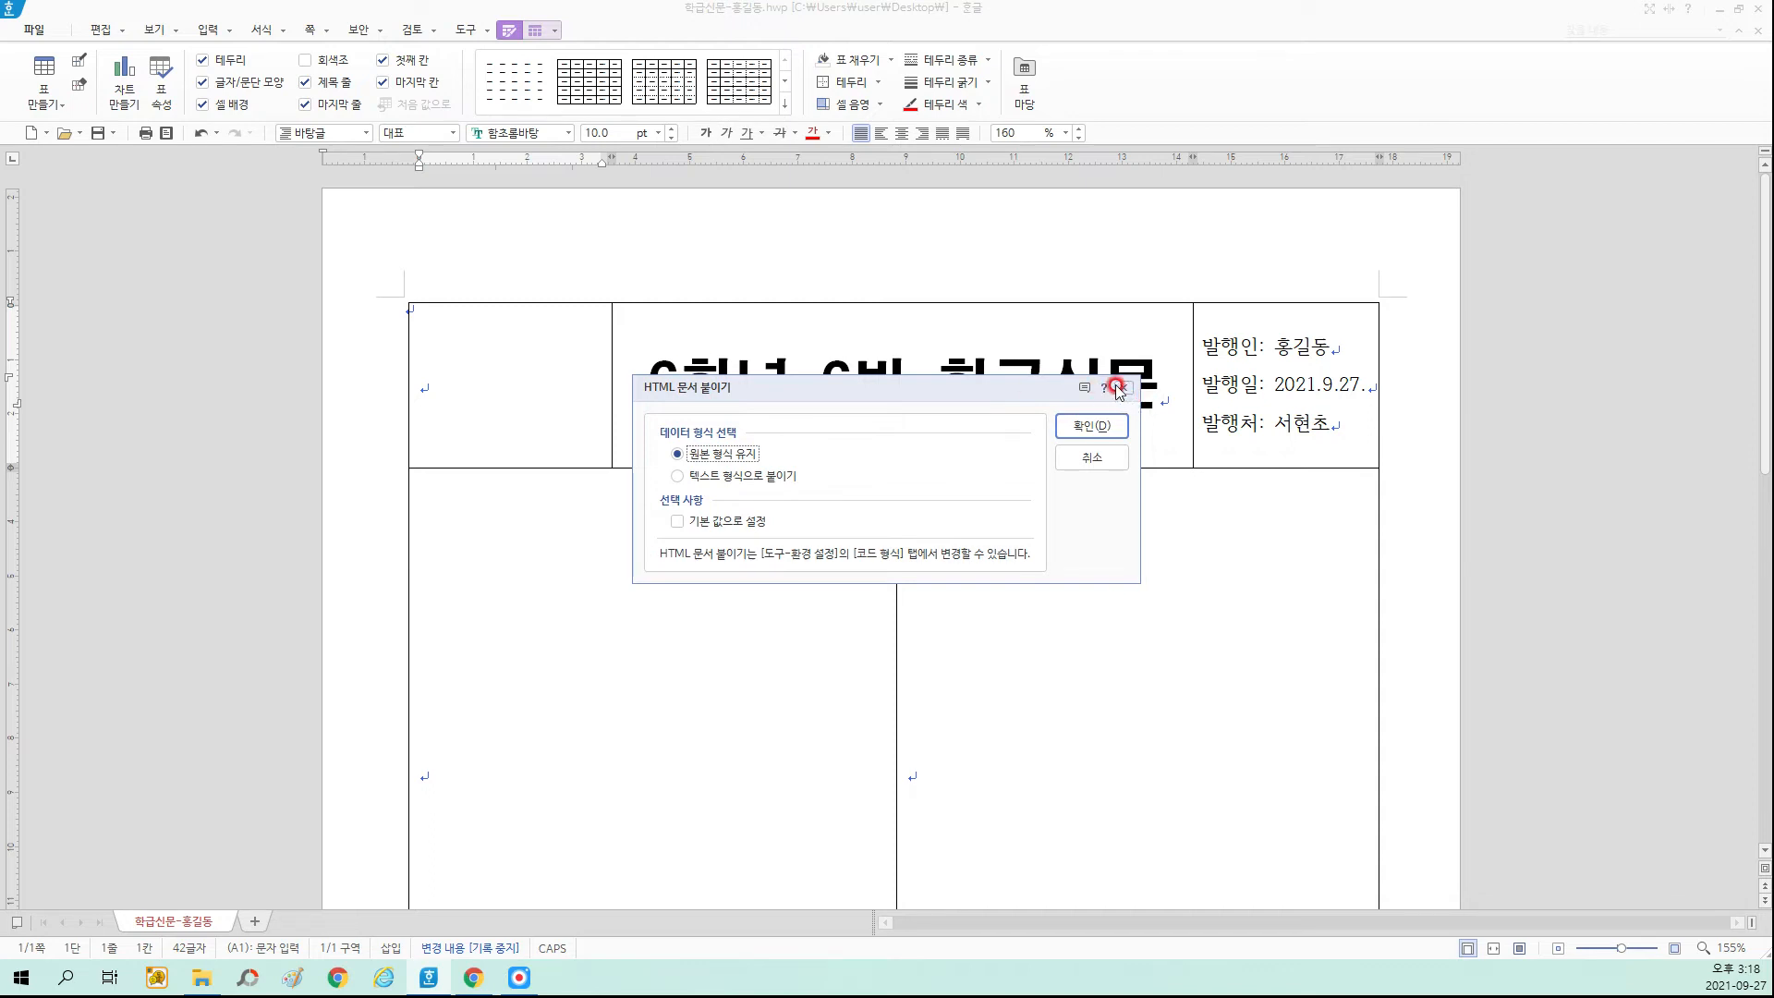
{"action": "left_click", "coordinate": [700, 479]}
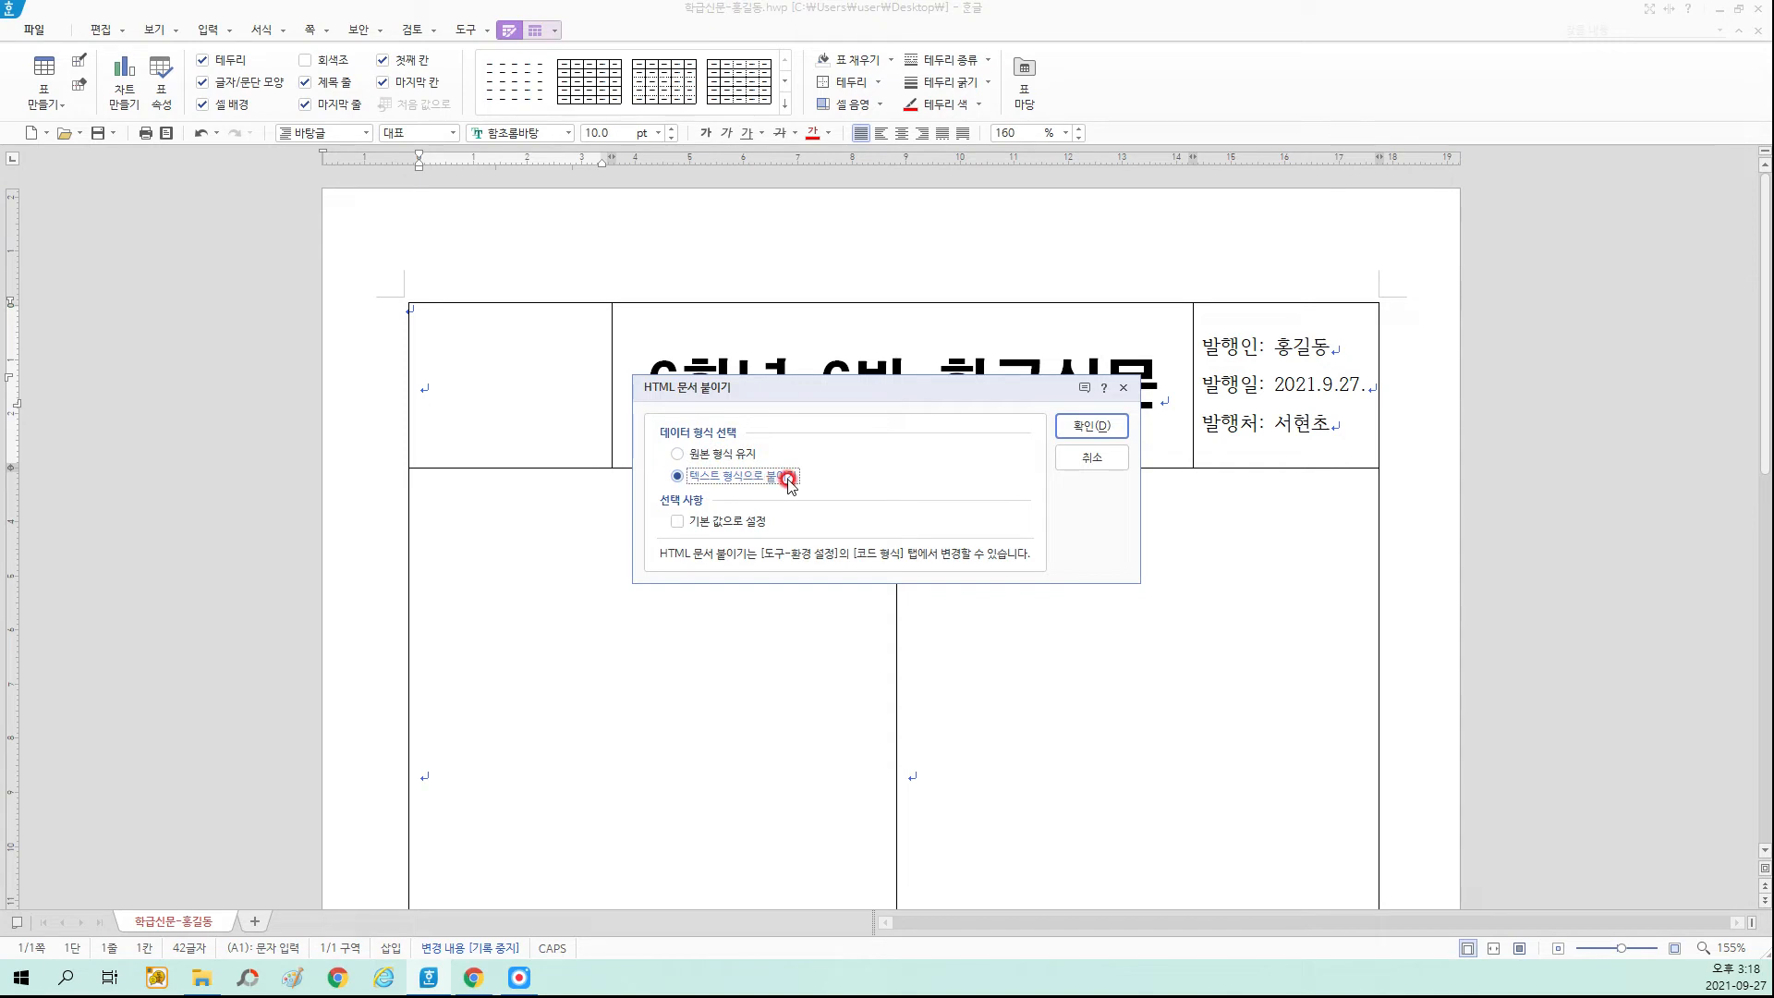
{"action": "left_click", "coordinate": [727, 456]}
{"action": "left_click", "coordinate": [727, 456]}
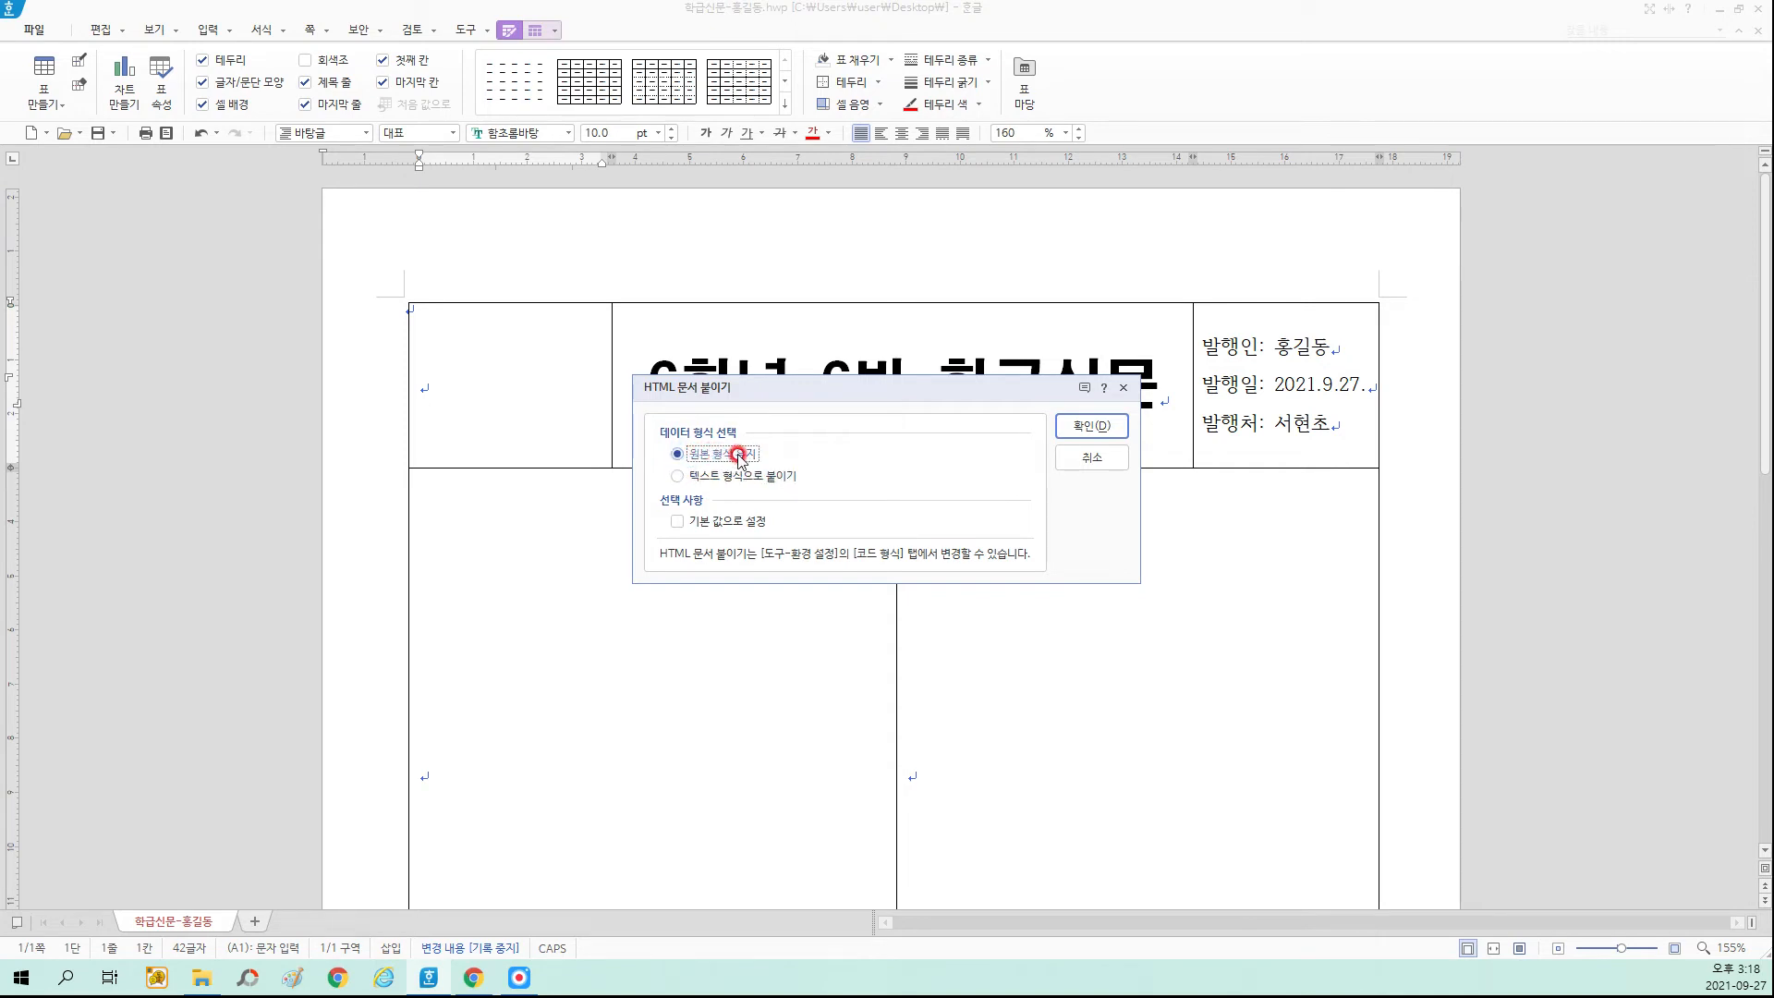
{"action": "left_click", "coordinate": [1082, 428]}
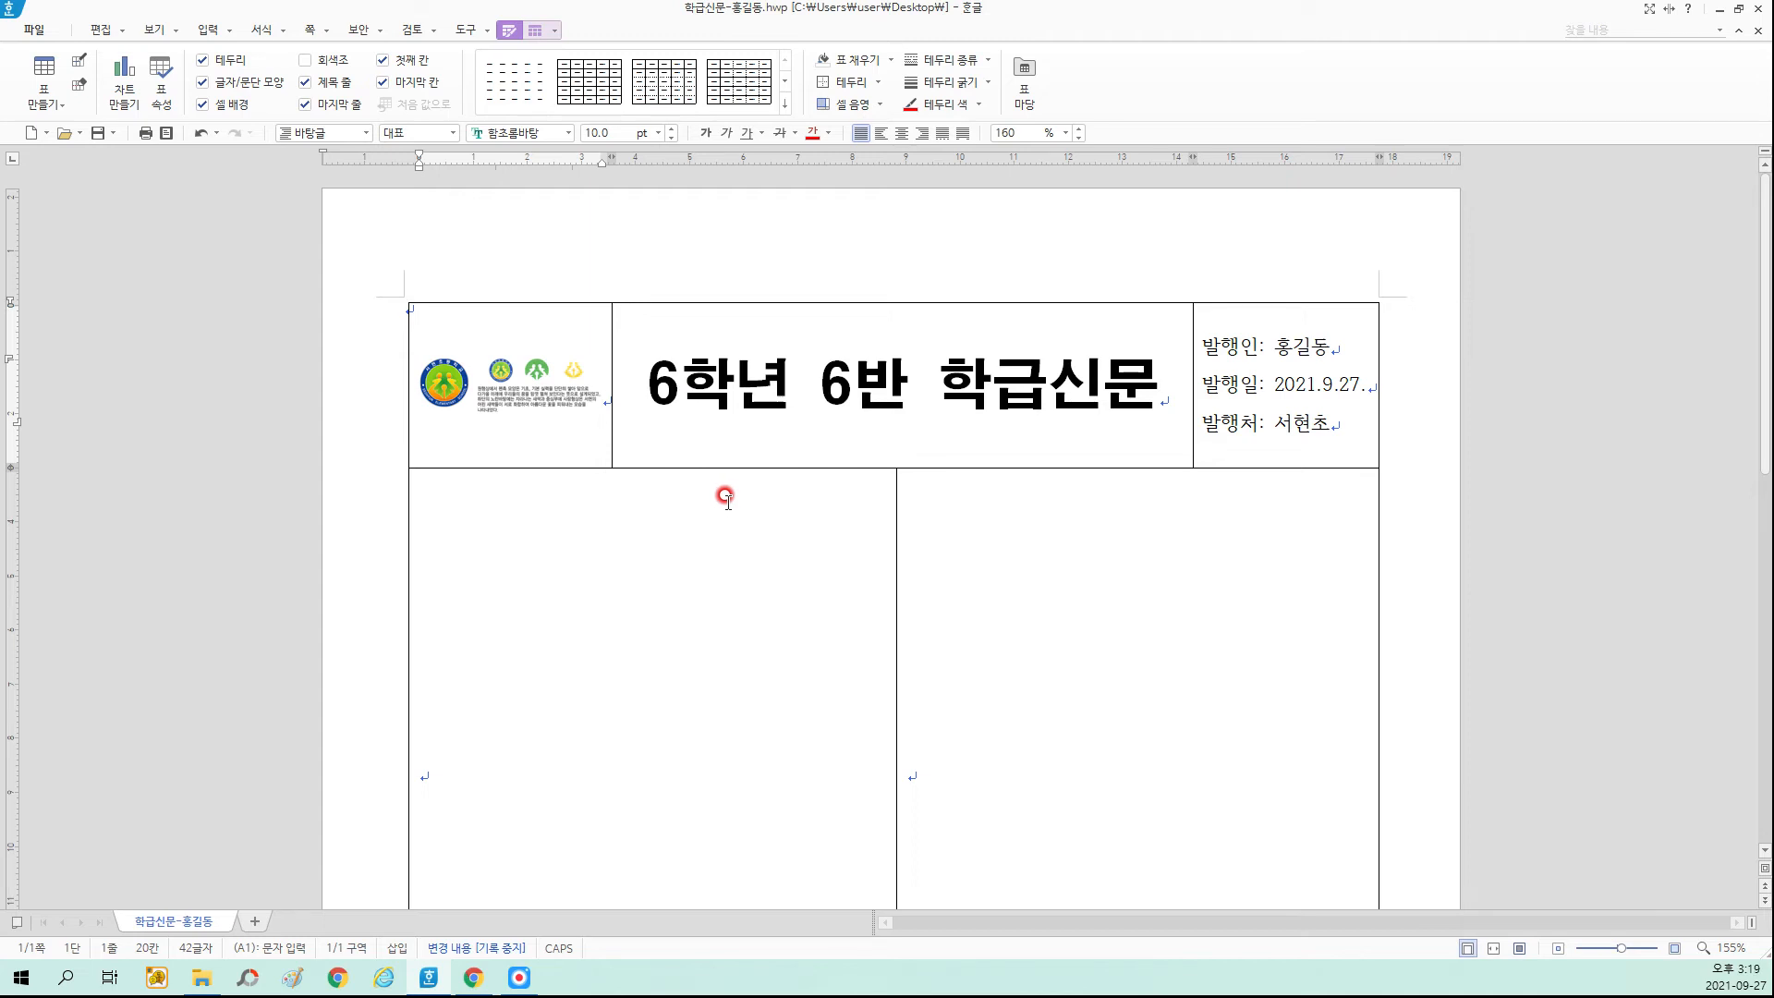
Crop the pasted picture in the left header cell down to the large round school emblem.
{"action": "scroll", "coordinate": [728, 499], "scroll_direction": "up", "scroll_amount": 1}
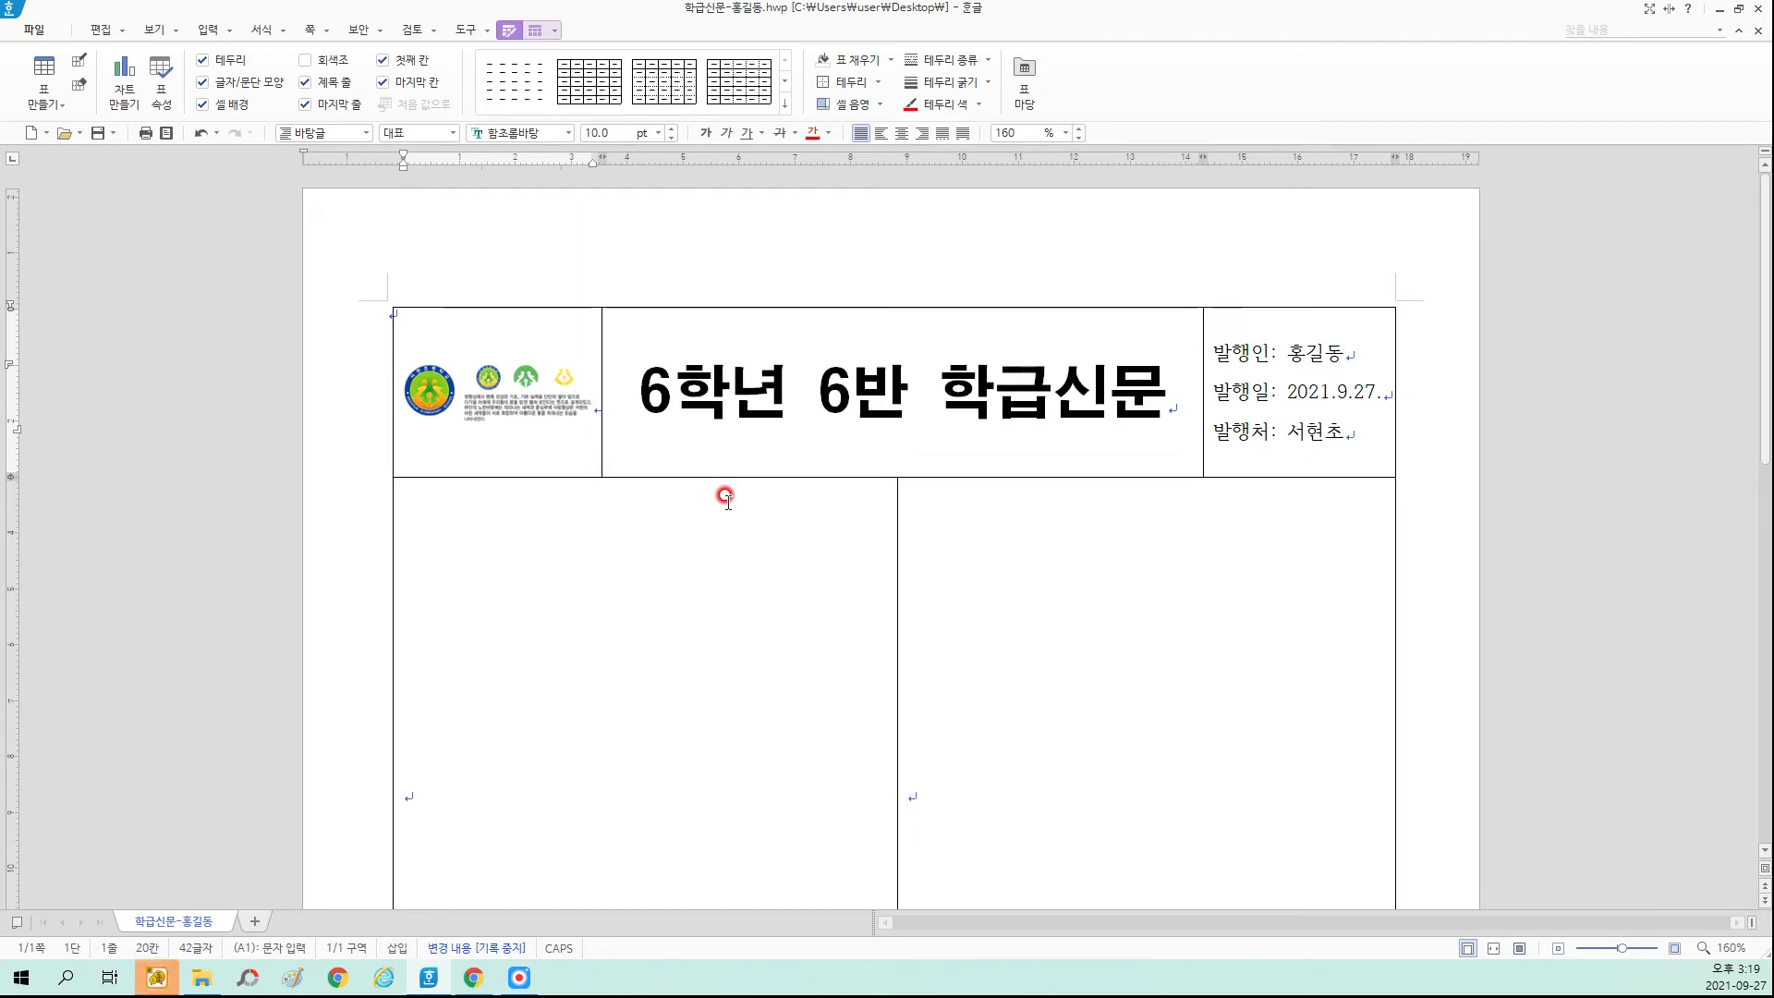
{"action": "scroll", "coordinate": [727, 499], "scroll_direction": "up", "scroll_amount": 2}
{"action": "scroll", "coordinate": [727, 499], "scroll_direction": "down", "scroll_amount": 1}
{"action": "scroll", "coordinate": [728, 499], "scroll_direction": "up", "scroll_amount": 2}
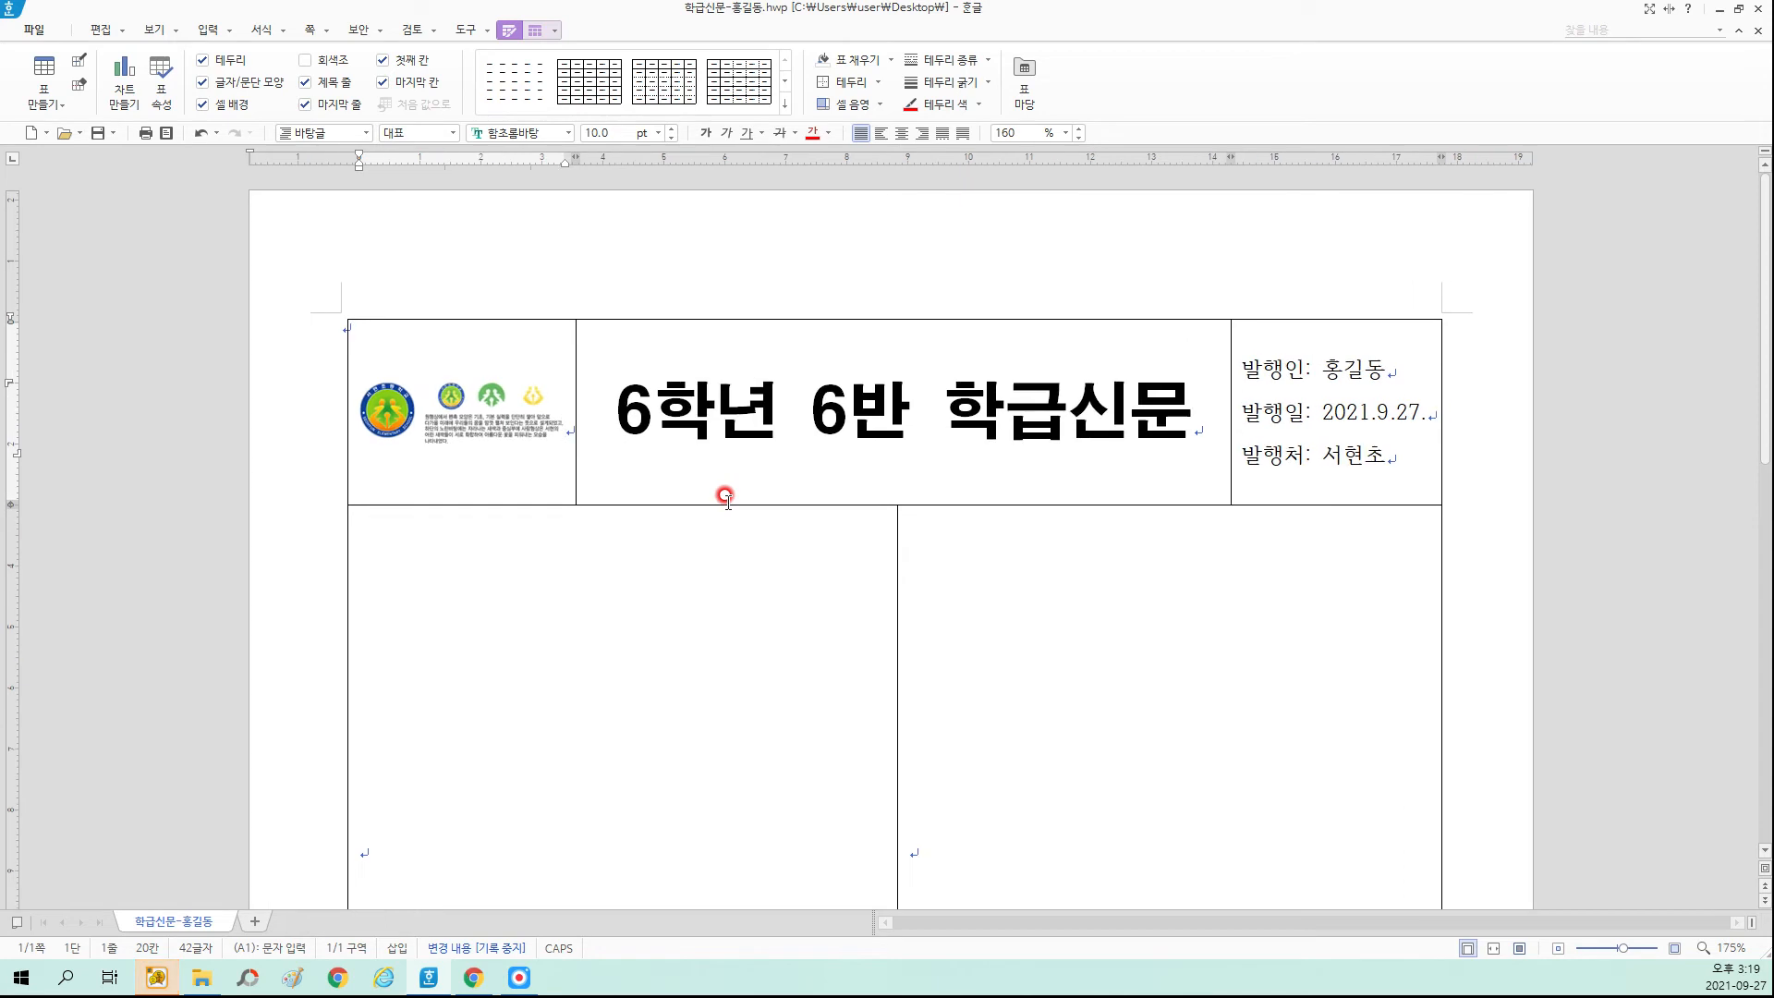
{"action": "left_click", "coordinate": [1674, 950]}
{"action": "left_click", "coordinate": [1676, 948]}
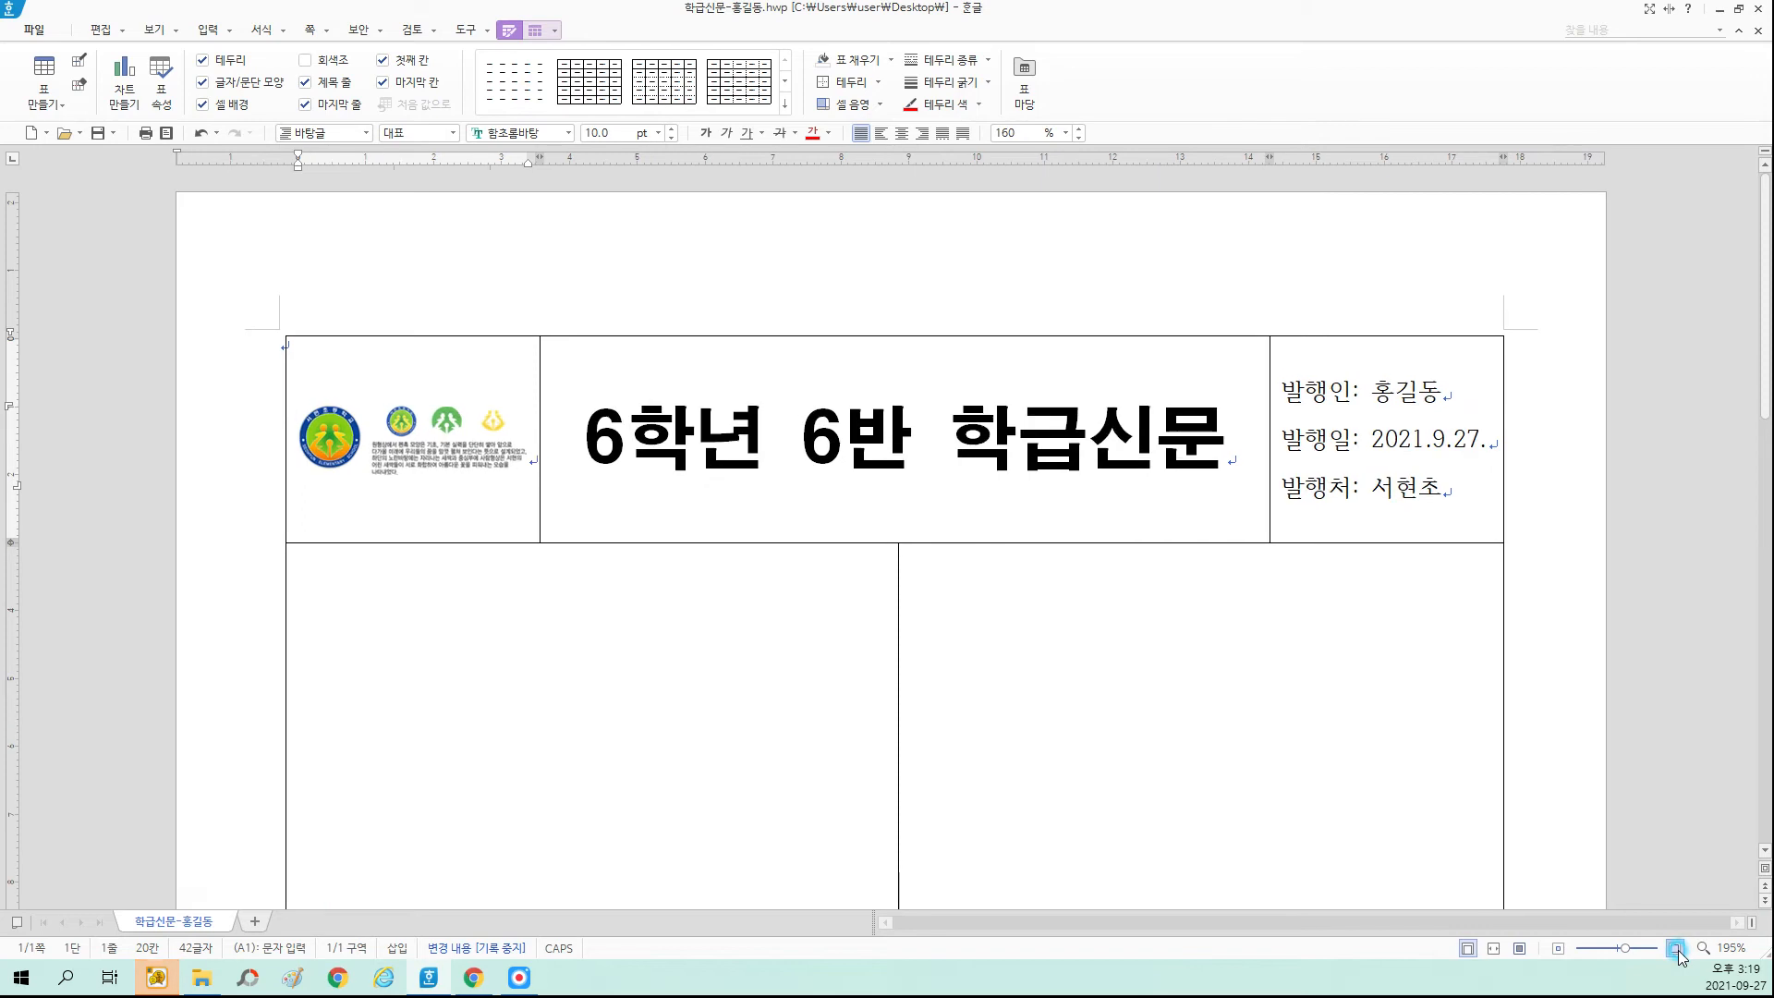
{"action": "left_click", "coordinate": [1675, 948]}
{"action": "left_click", "coordinate": [1675, 948]}
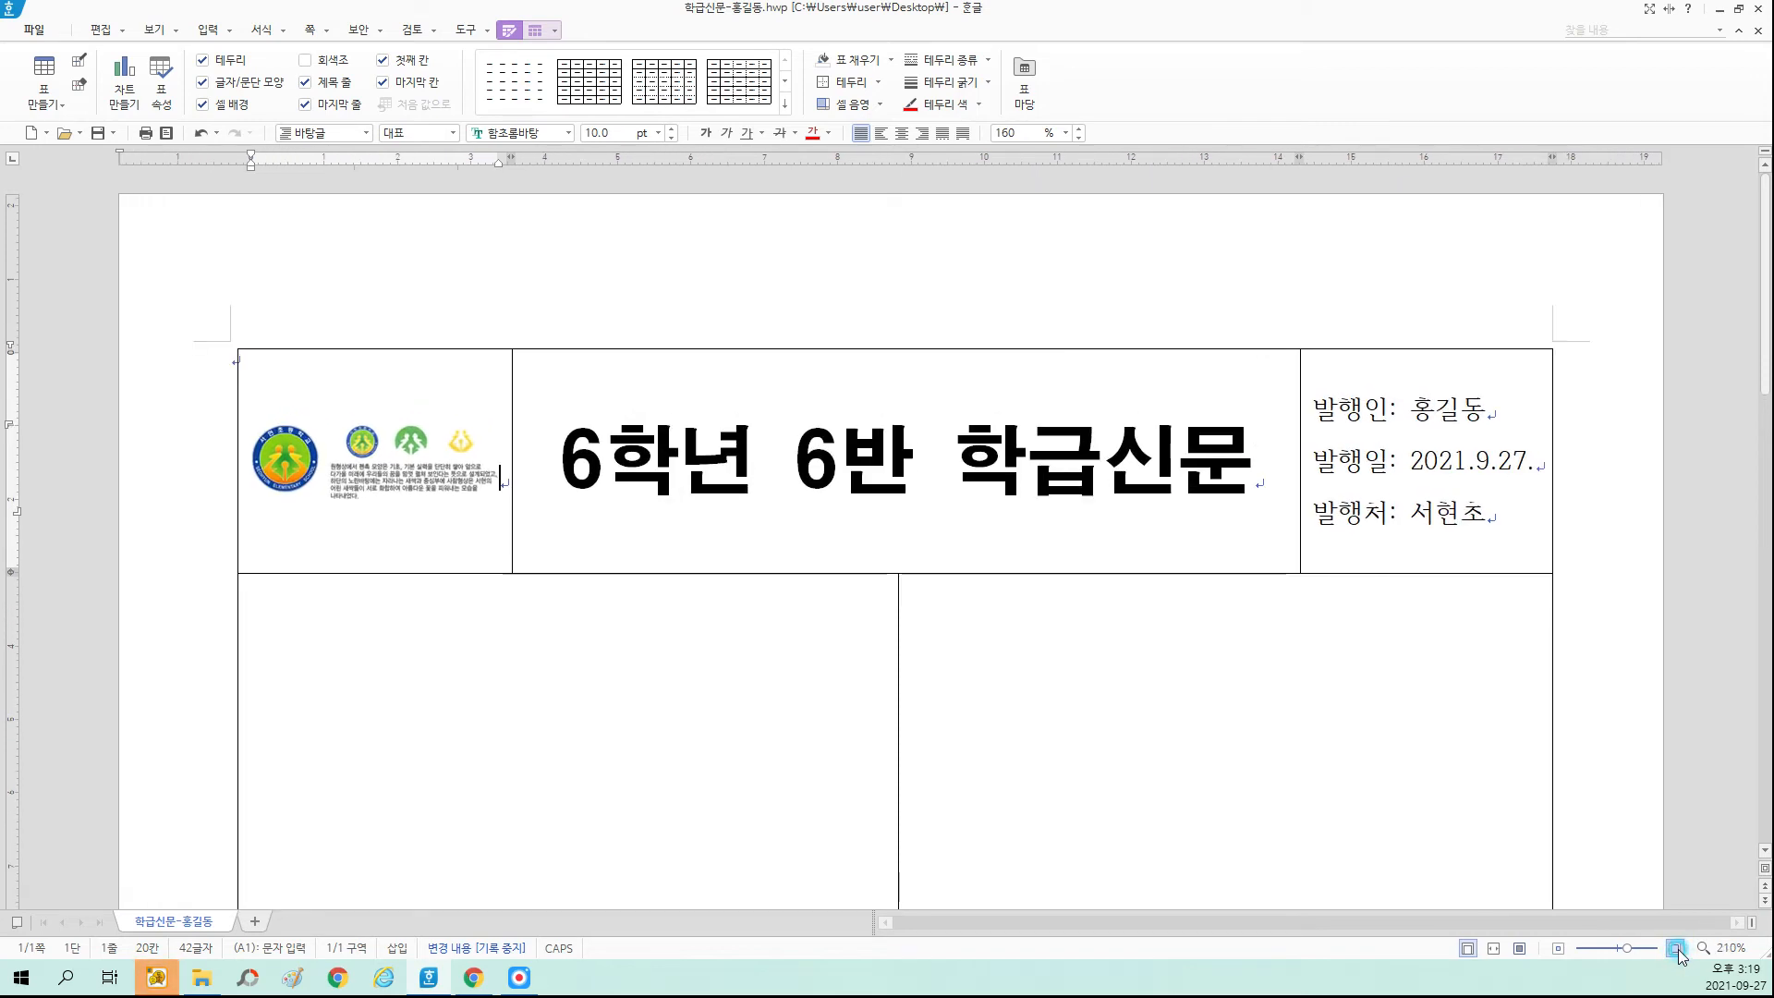
{"action": "left_click", "coordinate": [1676, 949]}
{"action": "left_click", "coordinate": [1676, 948]}
{"action": "left_click", "coordinate": [1675, 948]}
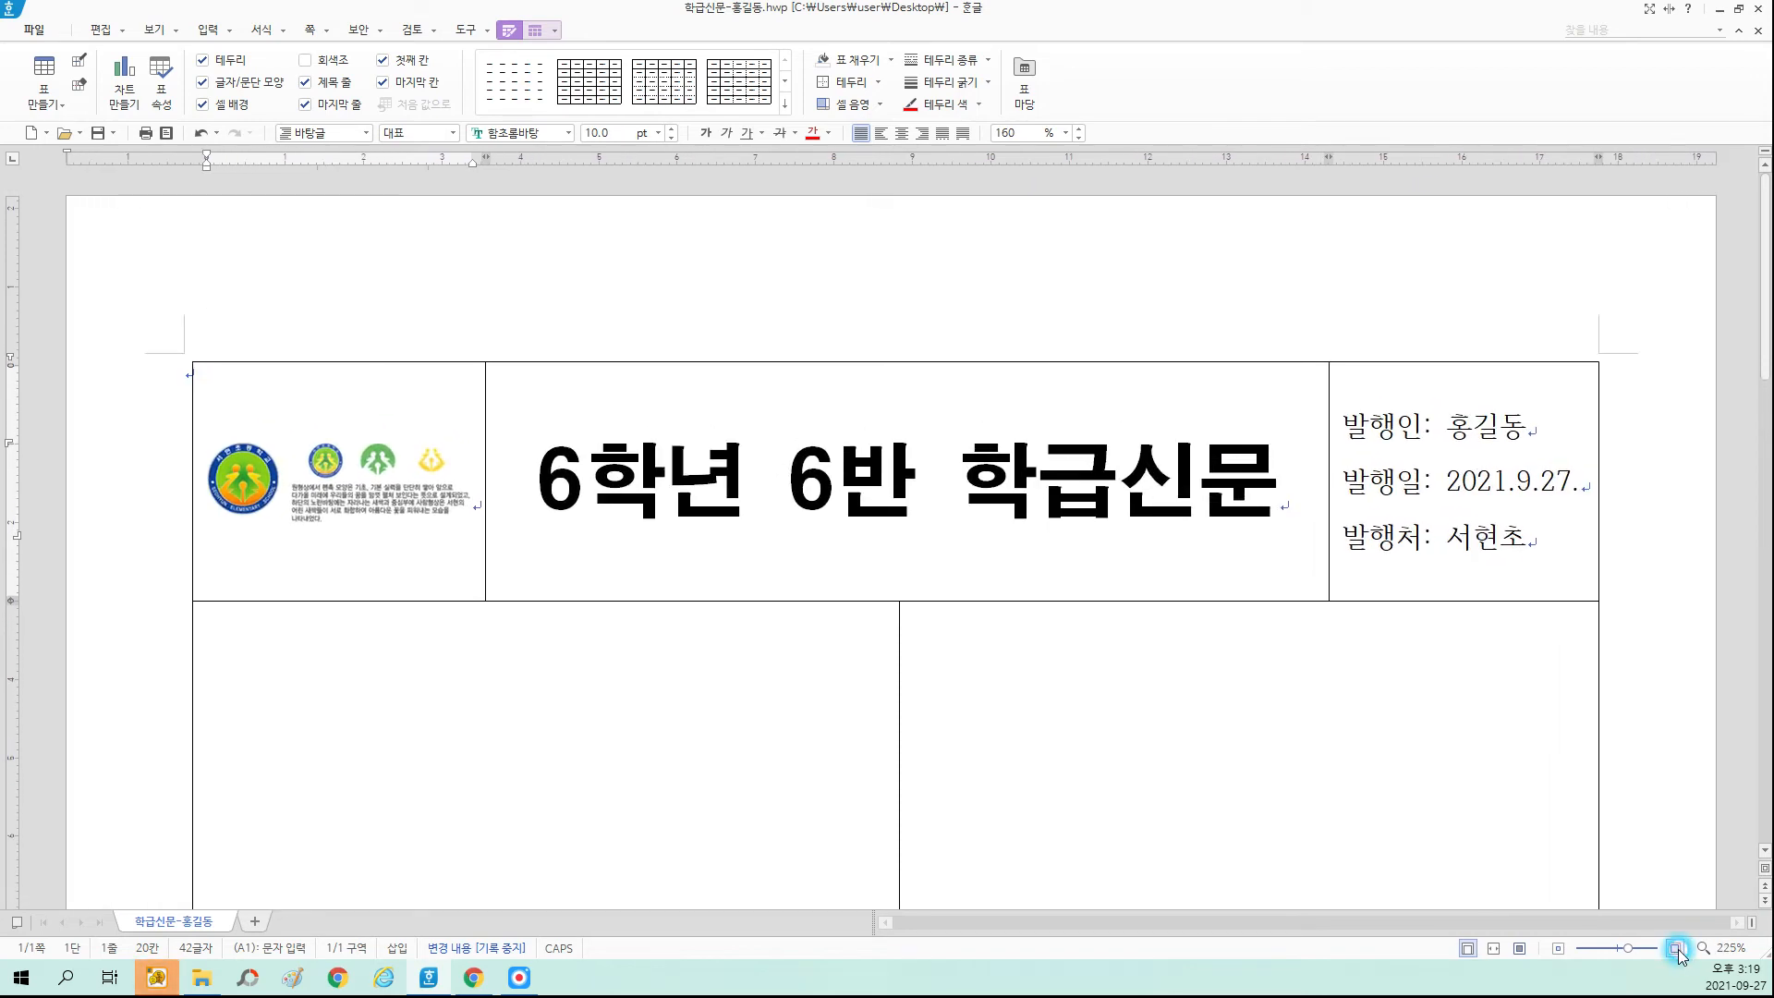
{"action": "left_click", "coordinate": [1675, 948]}
{"action": "left_click", "coordinate": [1675, 948]}
{"action": "left_click", "coordinate": [1676, 948]}
{"action": "left_click", "coordinate": [1676, 949]}
{"action": "left_click", "coordinate": [350, 559]}
{"action": "left_click", "coordinate": [496, 561]}
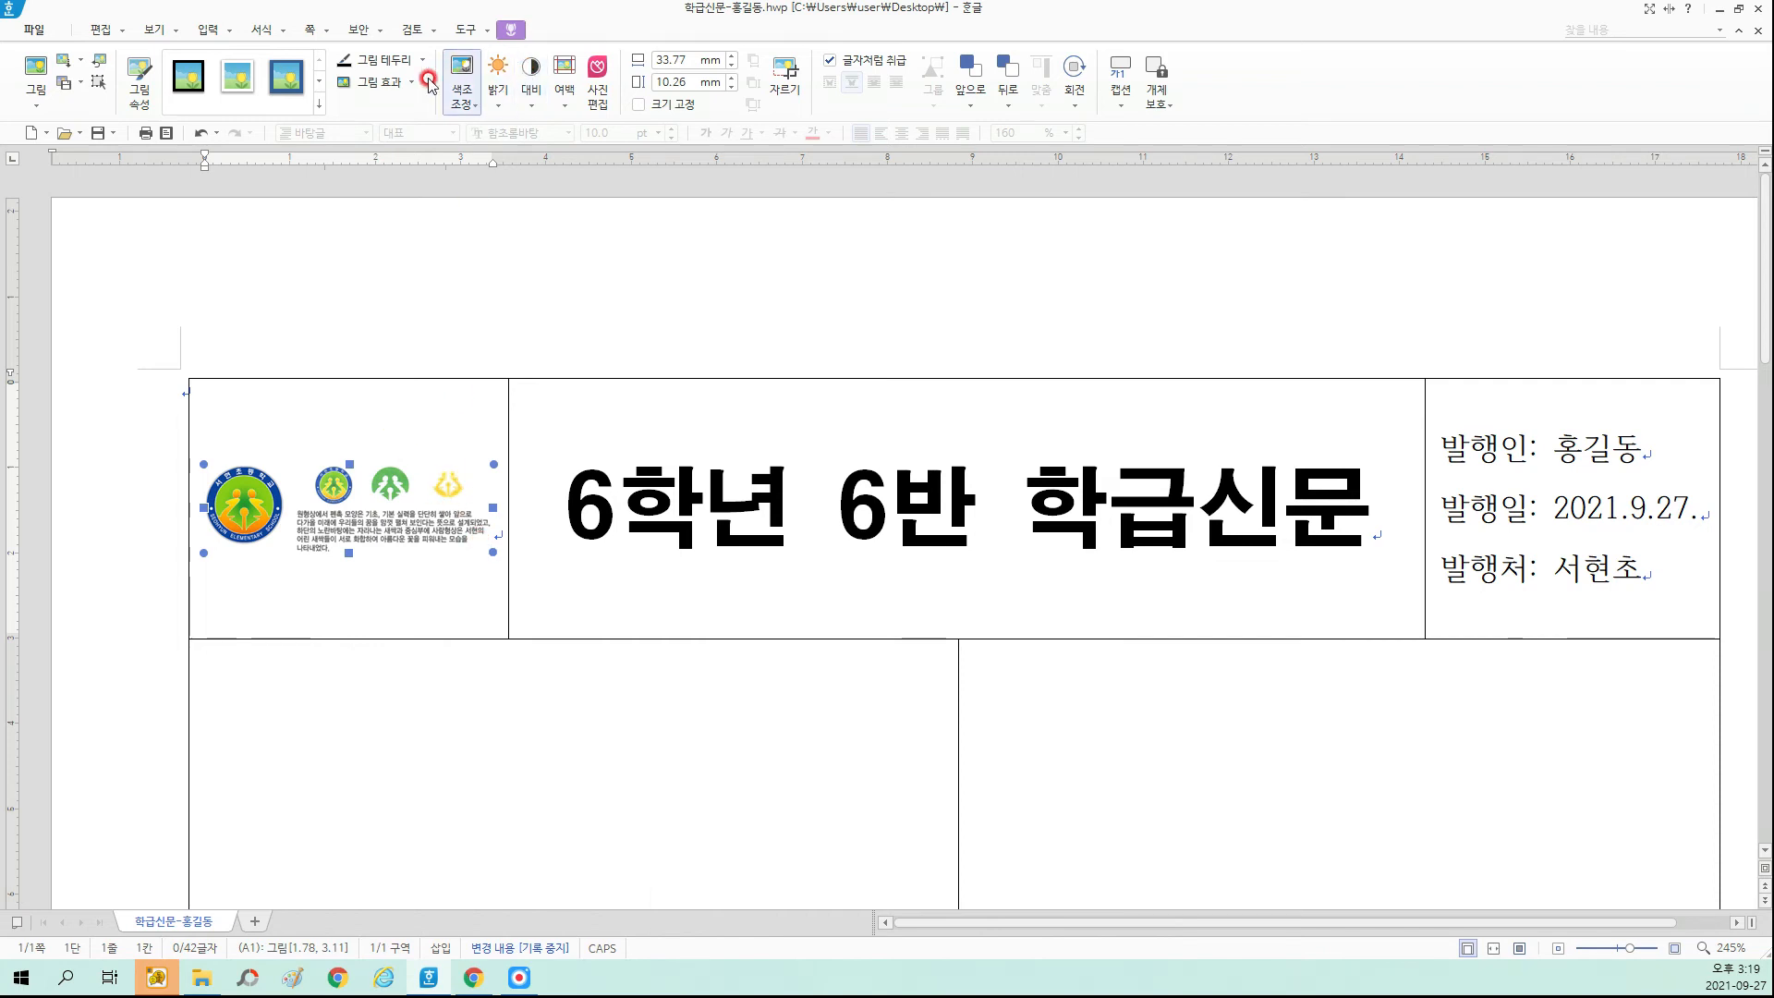
{"action": "left_click", "coordinate": [788, 70]}
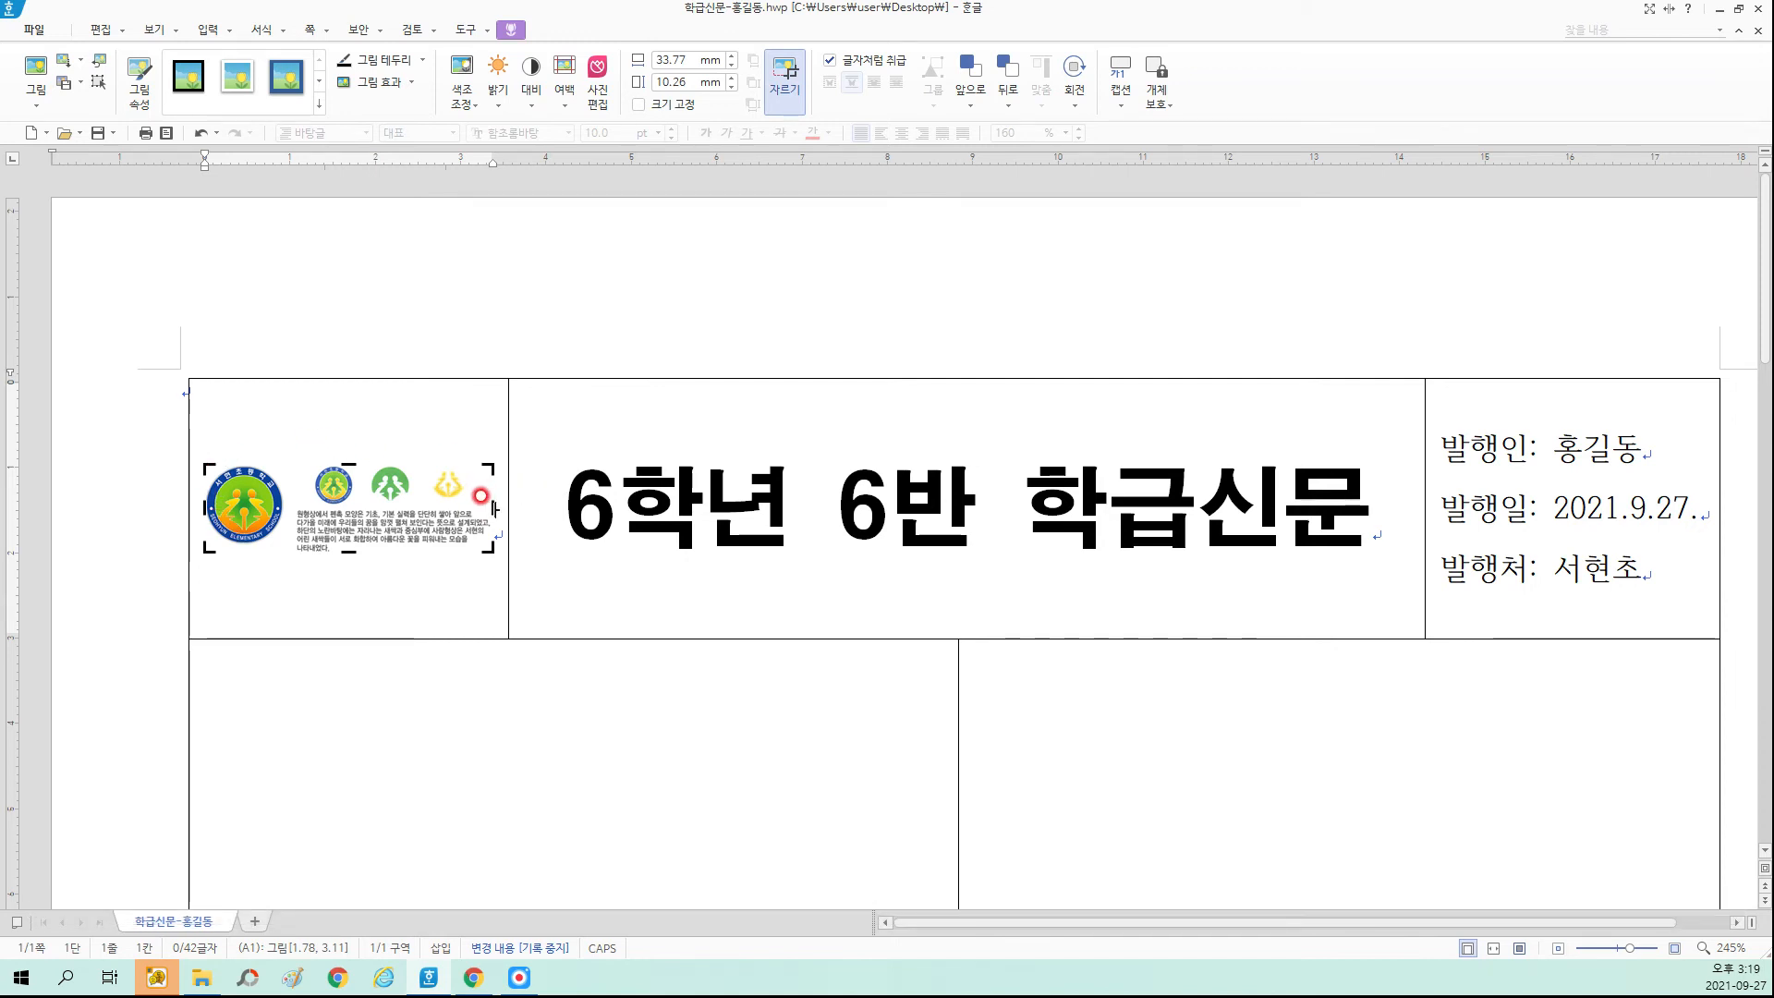
{"action": "left_click_drag", "start_coordinate": [494, 507], "coordinate": [287, 500]}
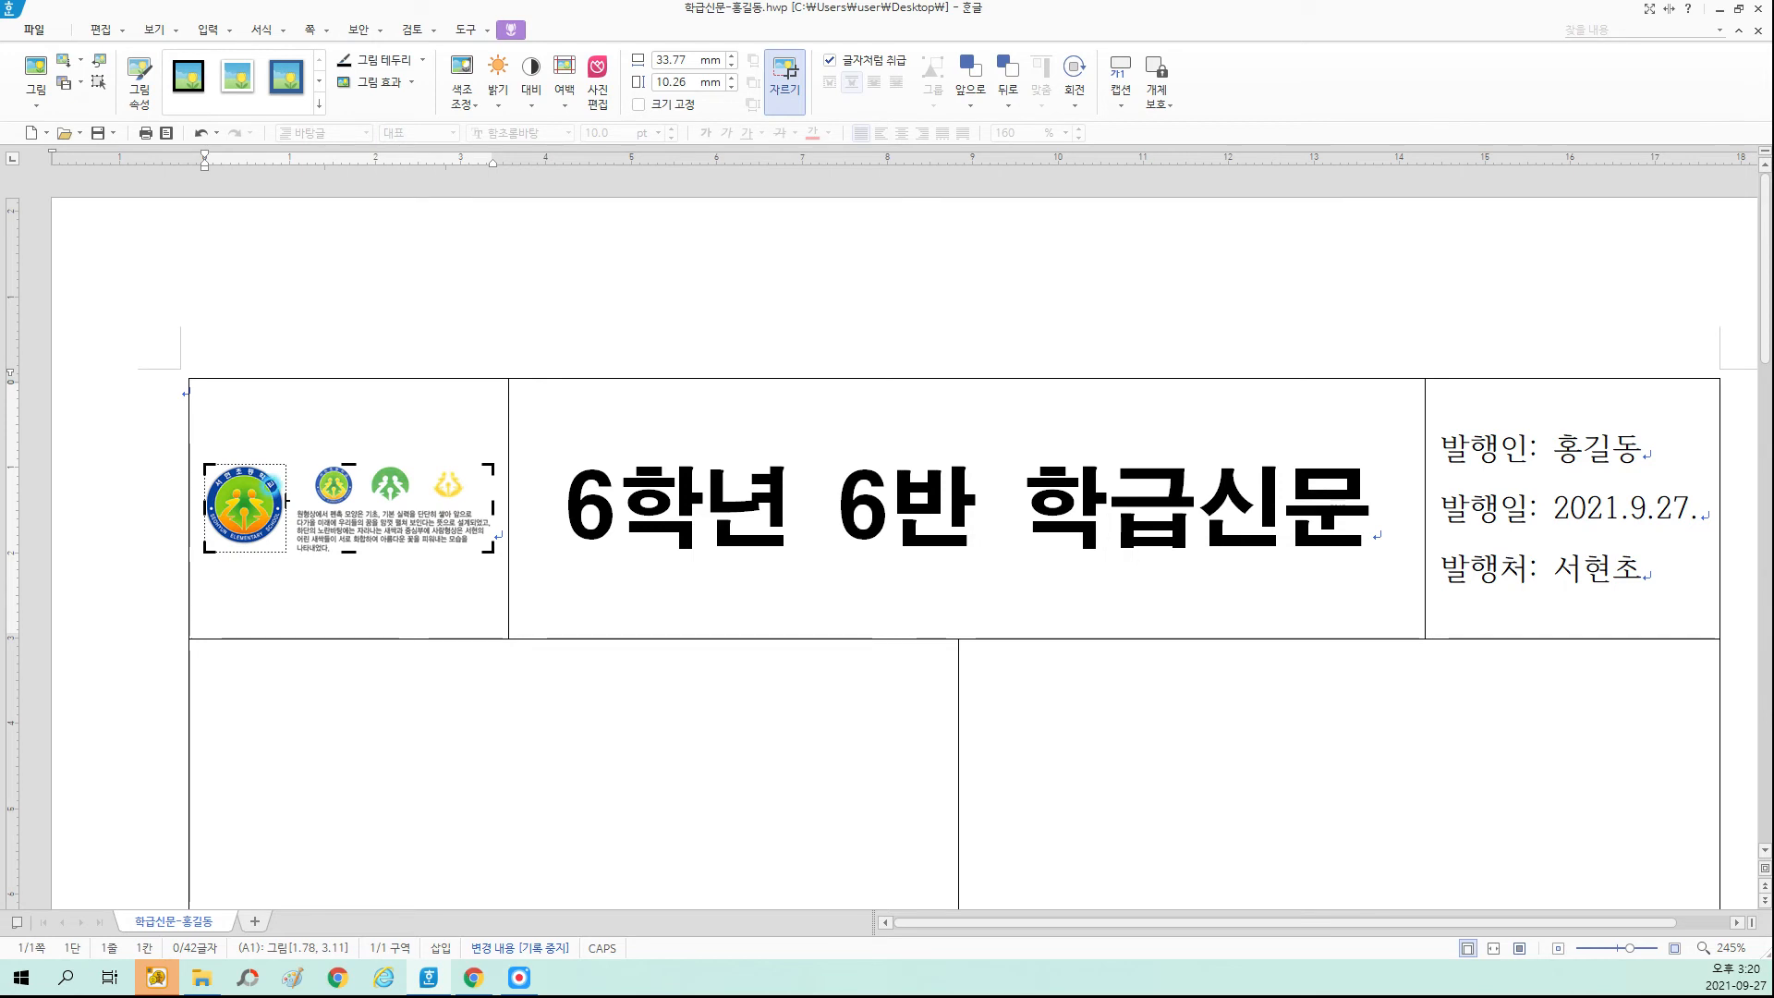
{"action": "mouse_move", "coordinate": [287, 500]}
{"action": "left_mouse_down"}
{"action": "mouse_move", "coordinate": [430, 500]}
{"action": "mouse_move", "coordinate": [295, 500]}
{"action": "left_mouse_up"}
{"action": "left_click_drag", "start_coordinate": [287, 500], "coordinate": [286, 497]}
{"action": "left_click", "coordinate": [336, 507]}
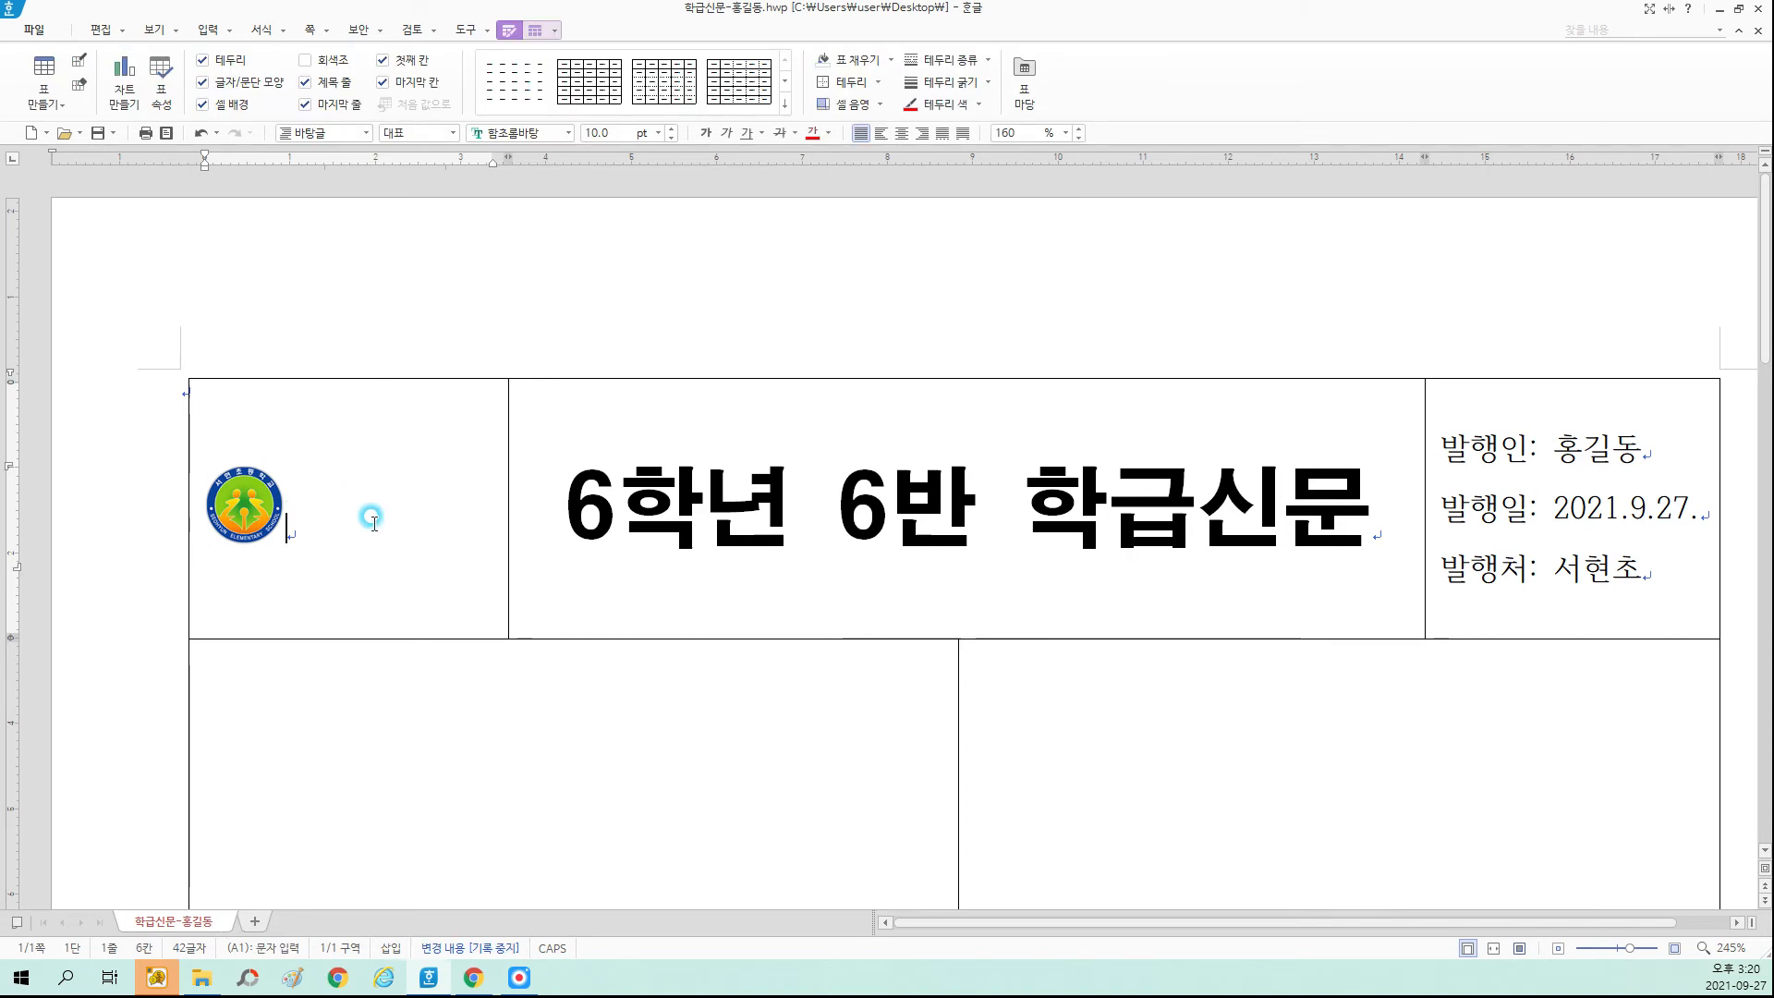
Enlarge the cropped emblem to nearly fill the height of the left header cell and centre it horizontally.
{"action": "left_click", "coordinate": [251, 500]}
{"action": "left_click_drag", "start_coordinate": [242, 502], "coordinate": [397, 407]}
{"action": "left_click", "coordinate": [470, 500]}
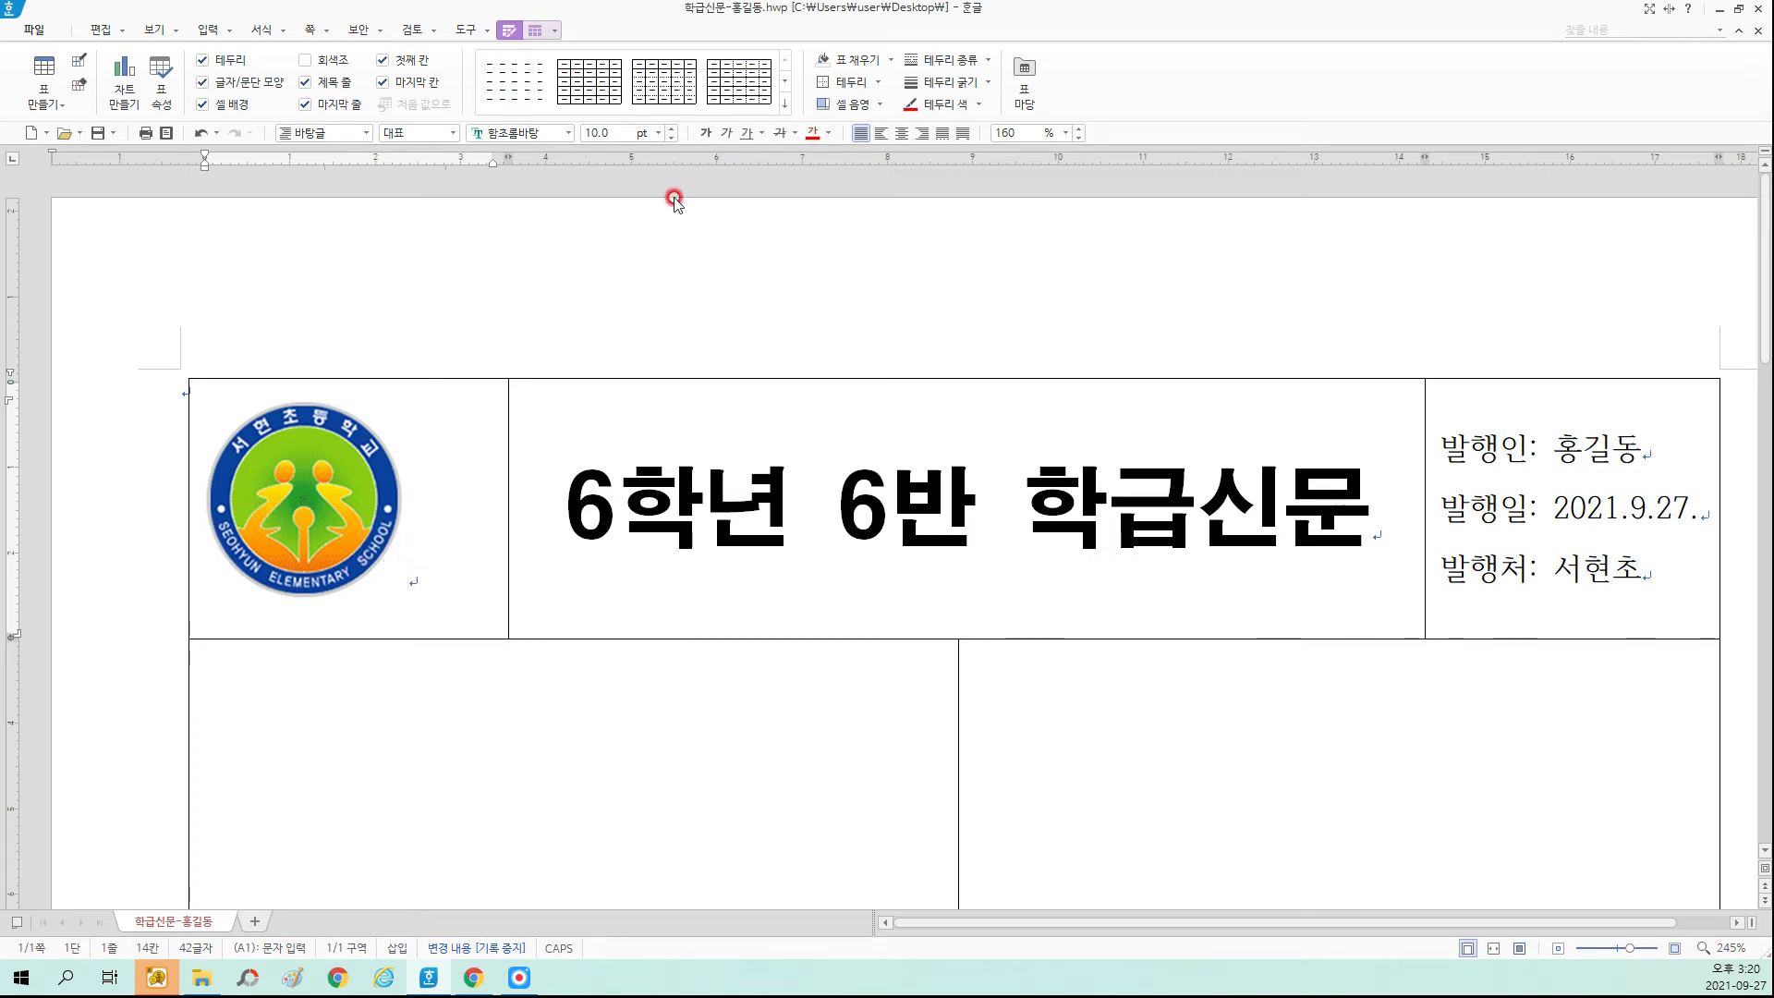
{"action": "left_click", "coordinate": [904, 134]}
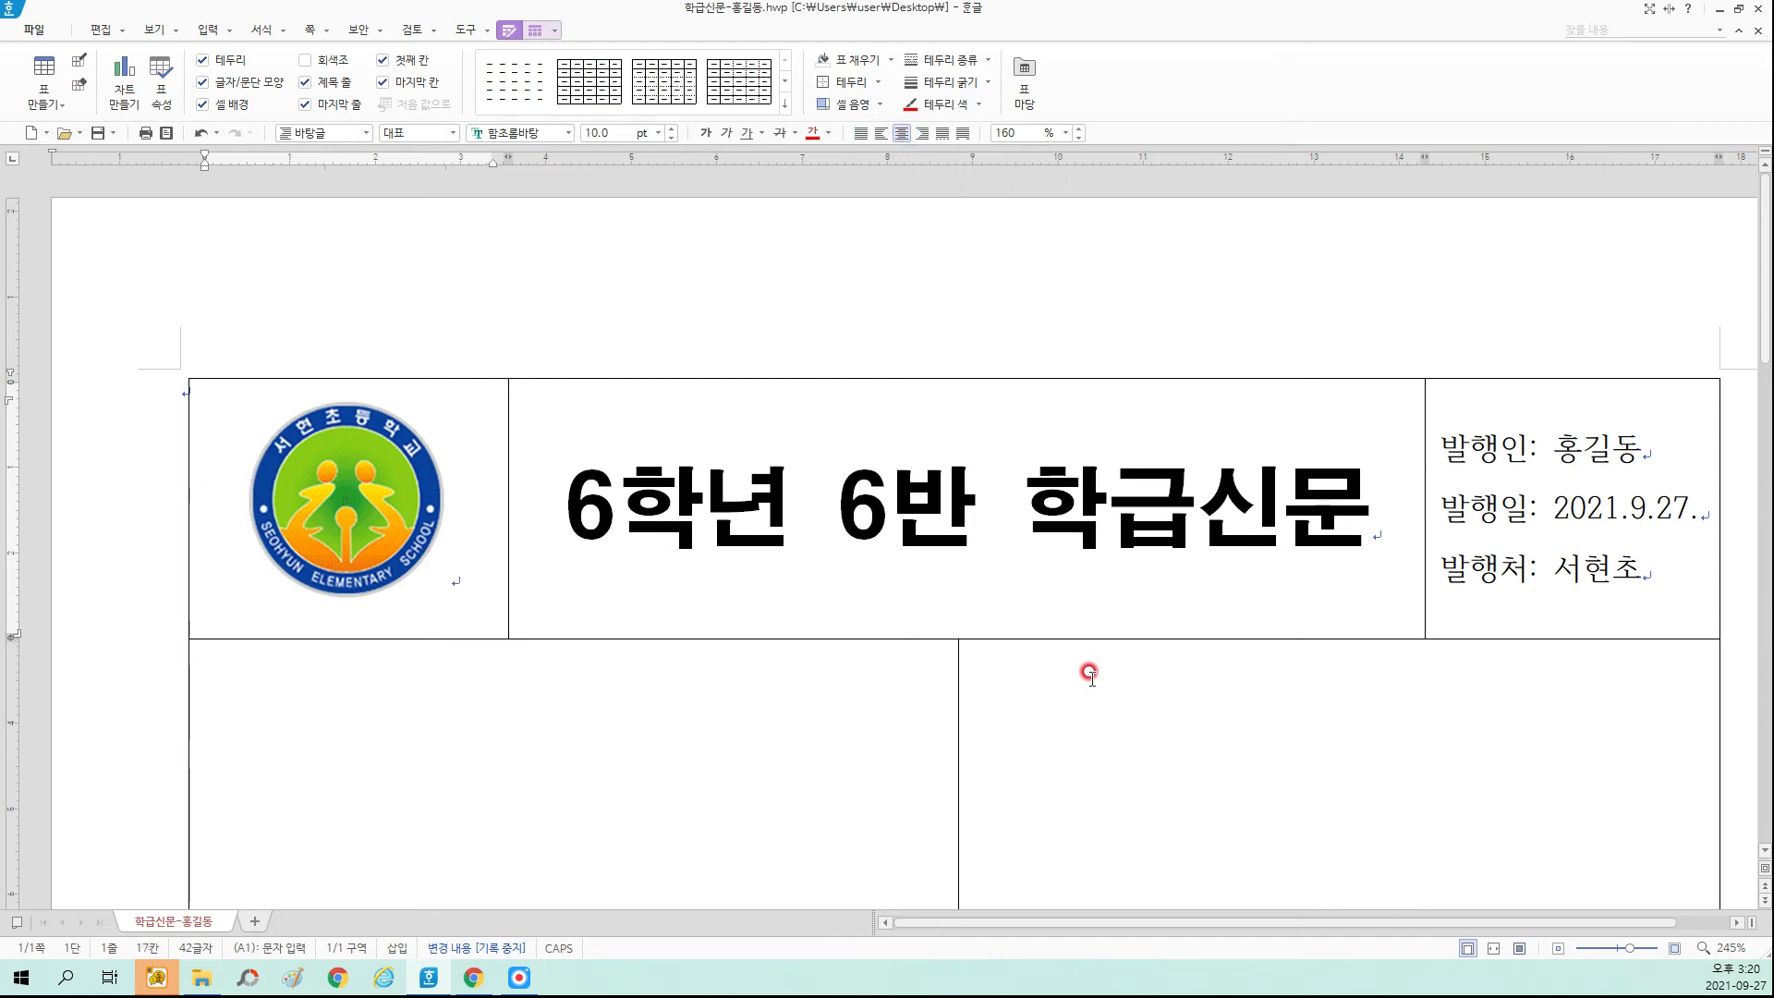
Examine the newspaper's overall page layout, with its header row and four article cells.
{"action": "scroll", "coordinate": [1090, 672], "scroll_direction": "down", "scroll_amount": 6}
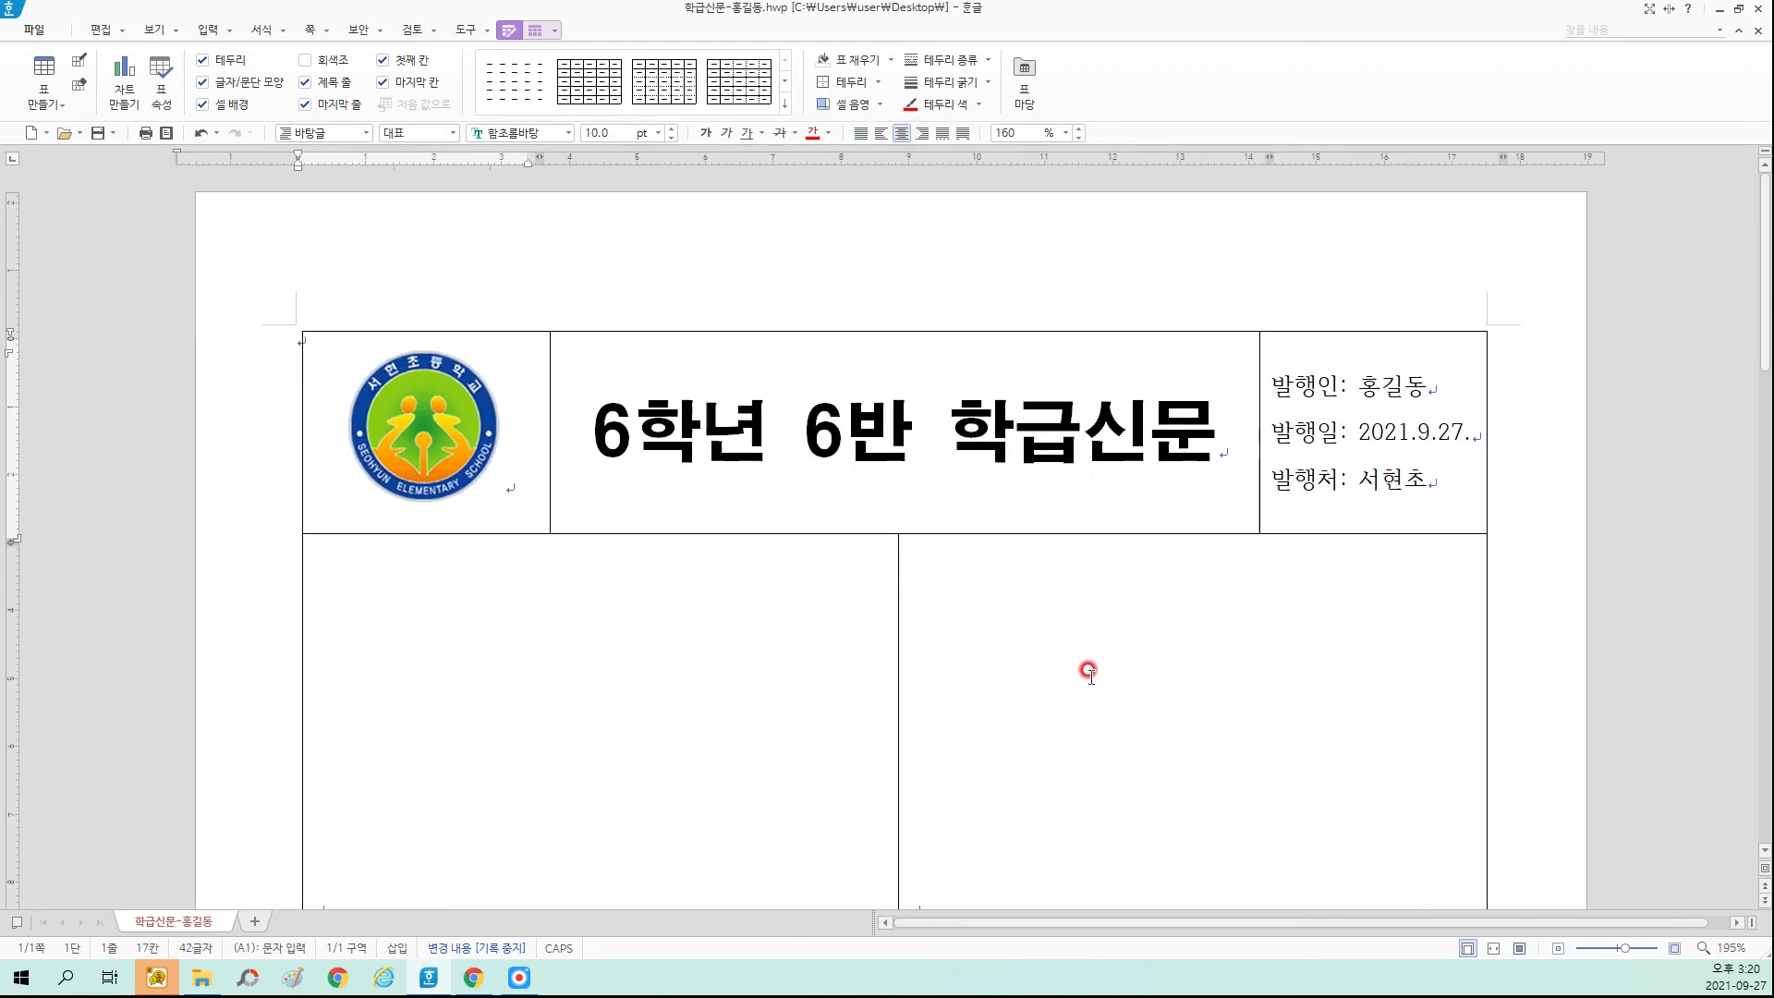
{"action": "scroll", "coordinate": [1090, 672], "scroll_direction": "down", "scroll_amount": 6}
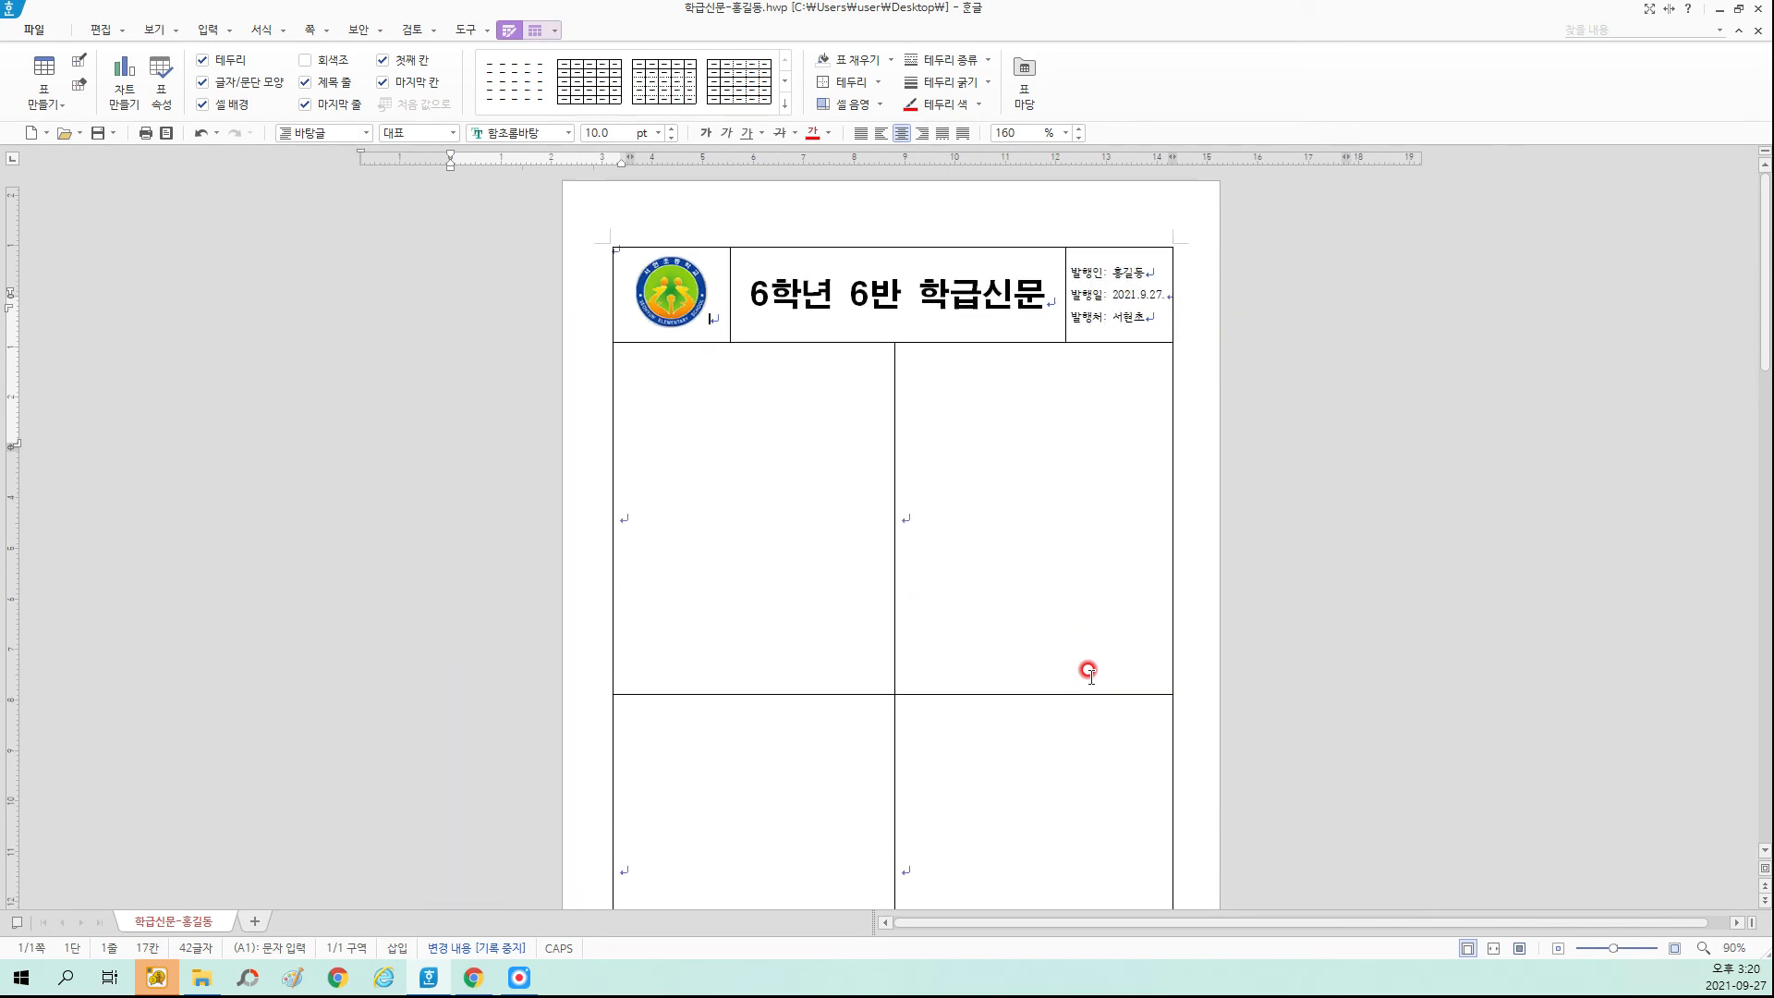
{"action": "scroll", "coordinate": [1087, 672], "scroll_direction": "down", "scroll_amount": 2}
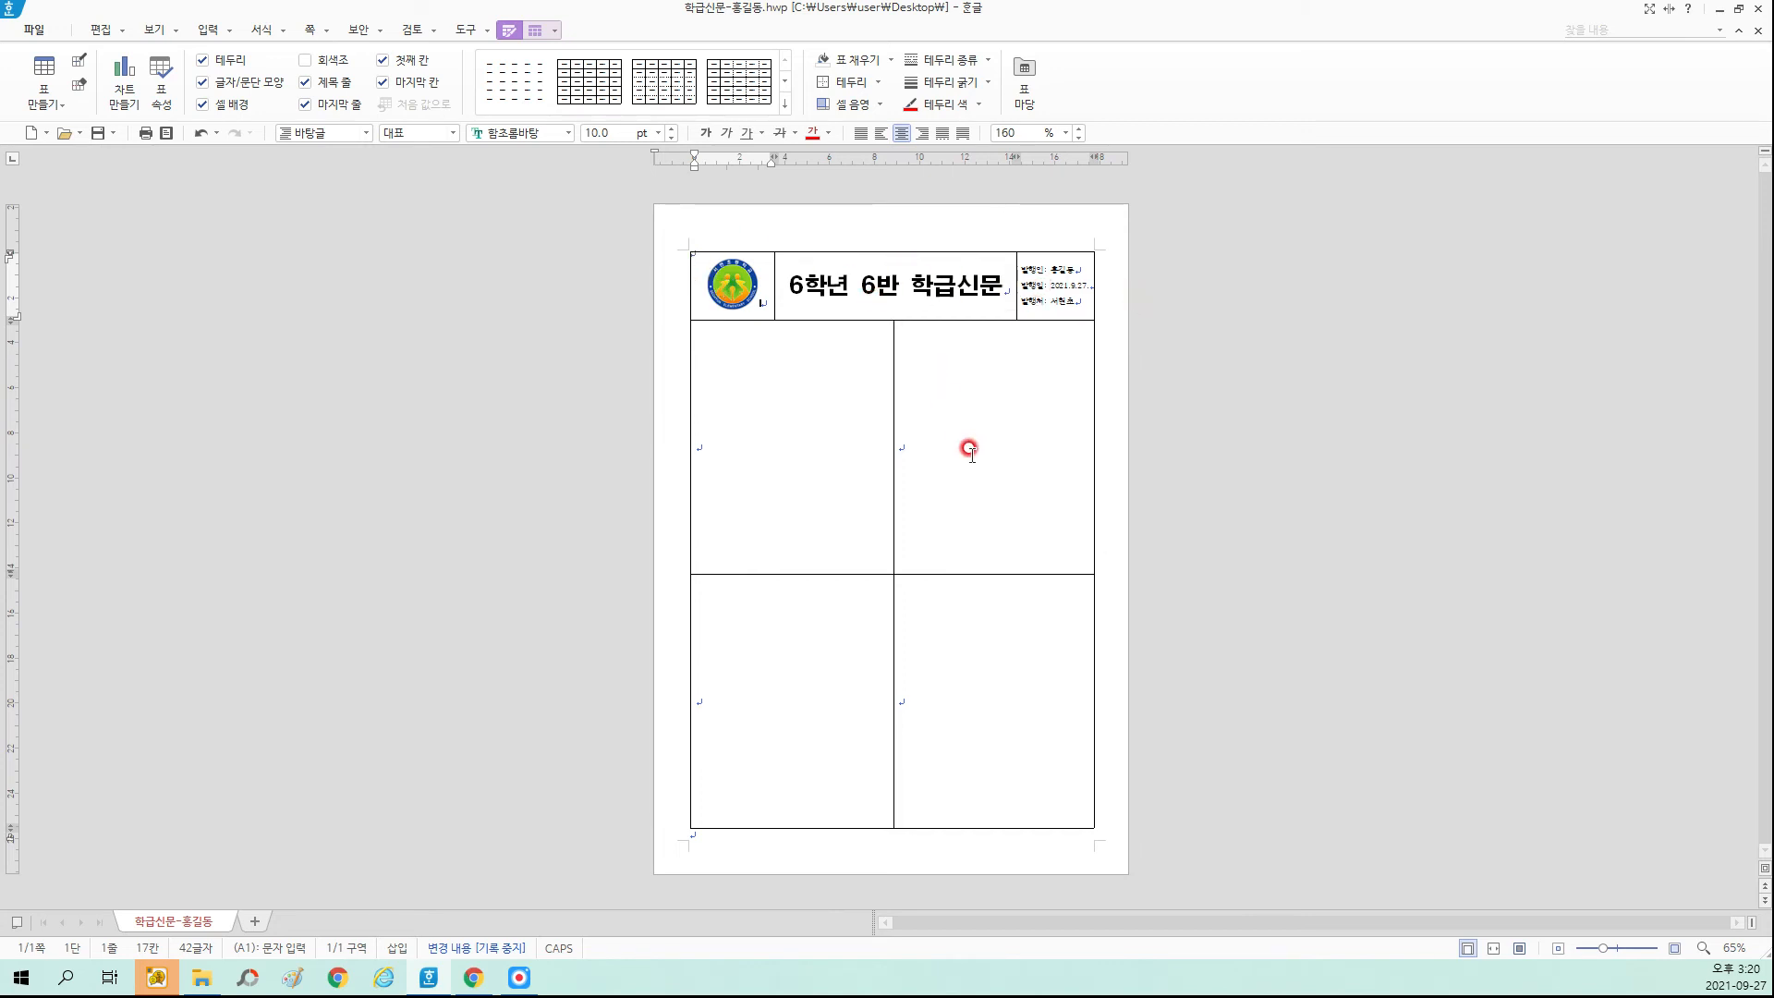
{"action": "scroll", "coordinate": [969, 449], "scroll_direction": "up", "scroll_amount": 4}
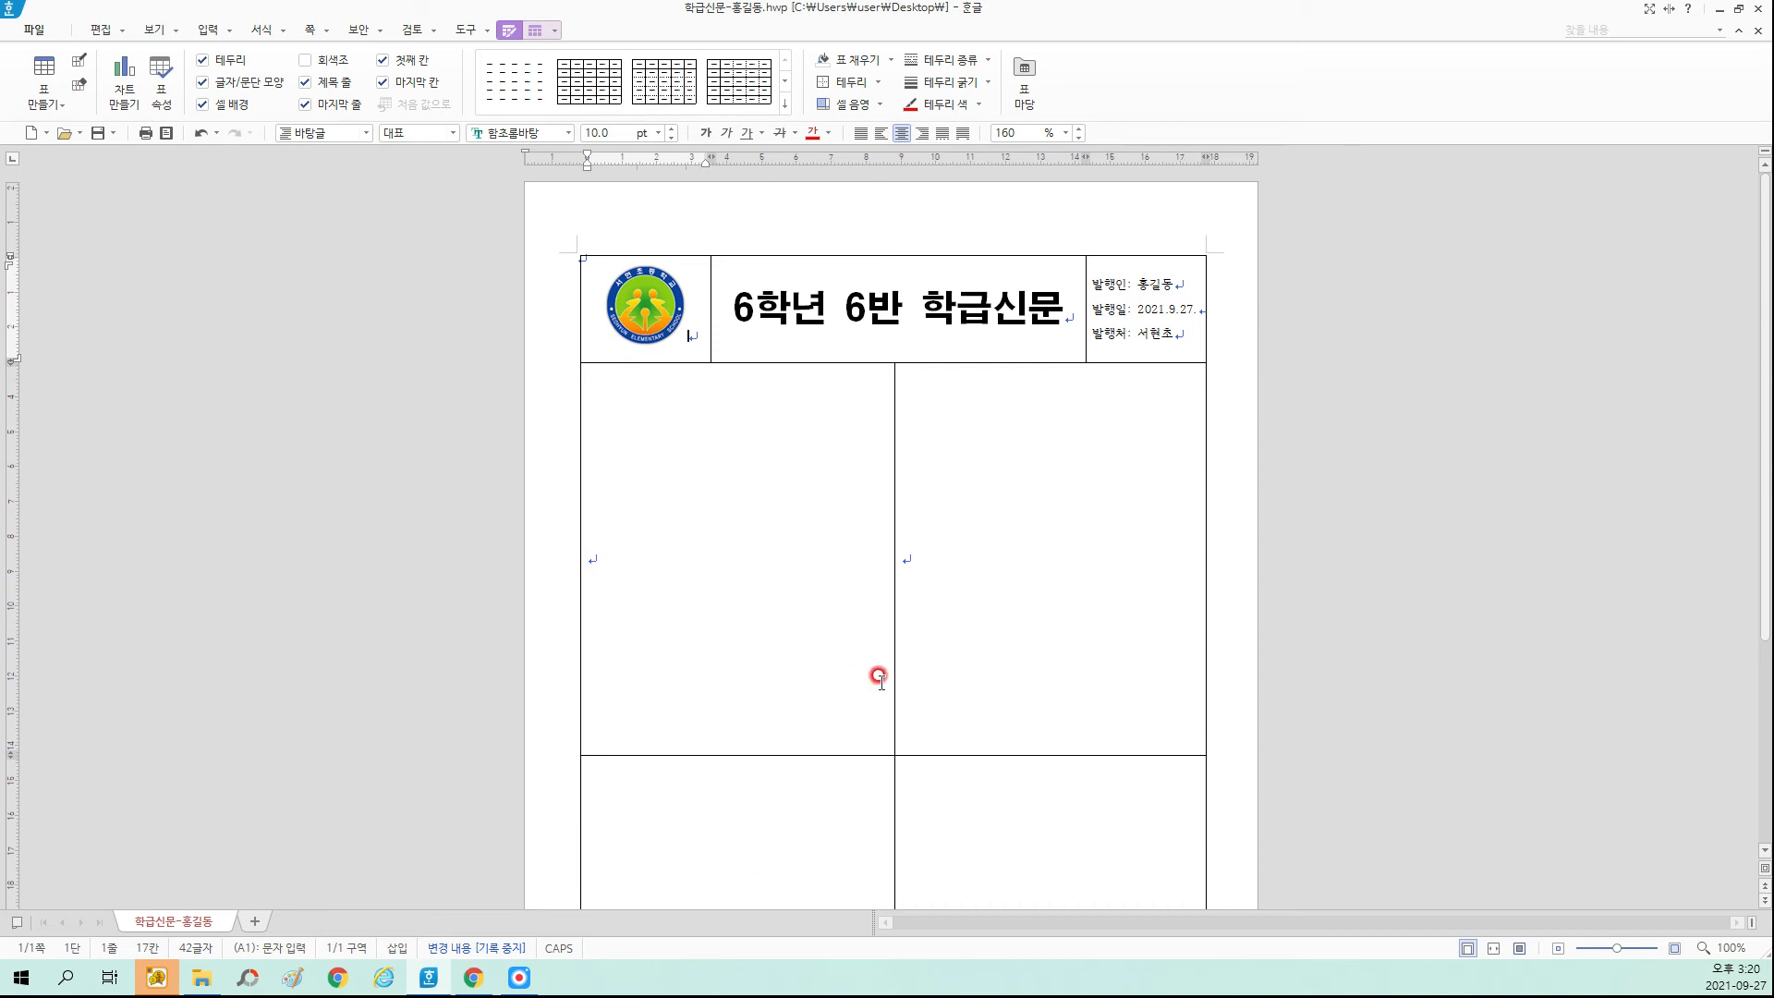
{"action": "scroll", "coordinate": [878, 676], "scroll_direction": "down", "scroll_amount": 3}
{"action": "scroll", "coordinate": [888, 680], "scroll_direction": "down", "scroll_amount": 1}
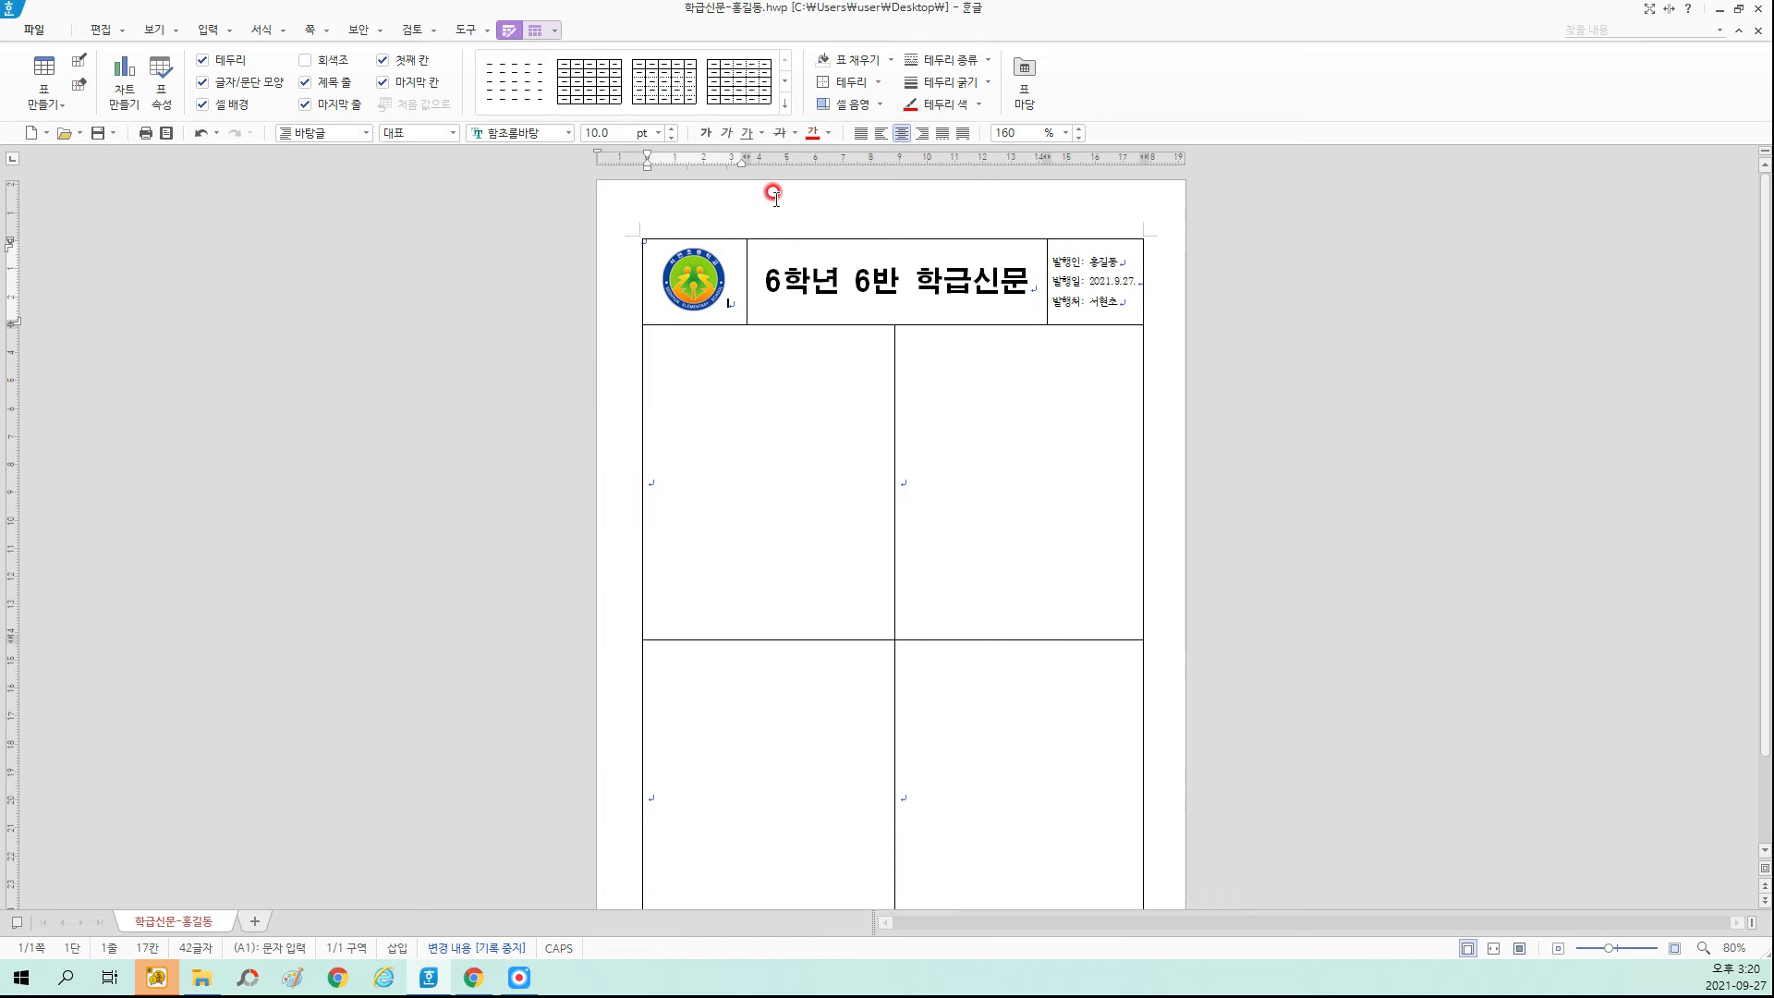
{"action": "scroll", "coordinate": [1291, 850], "scroll_direction": "down", "scroll_amount": 1}
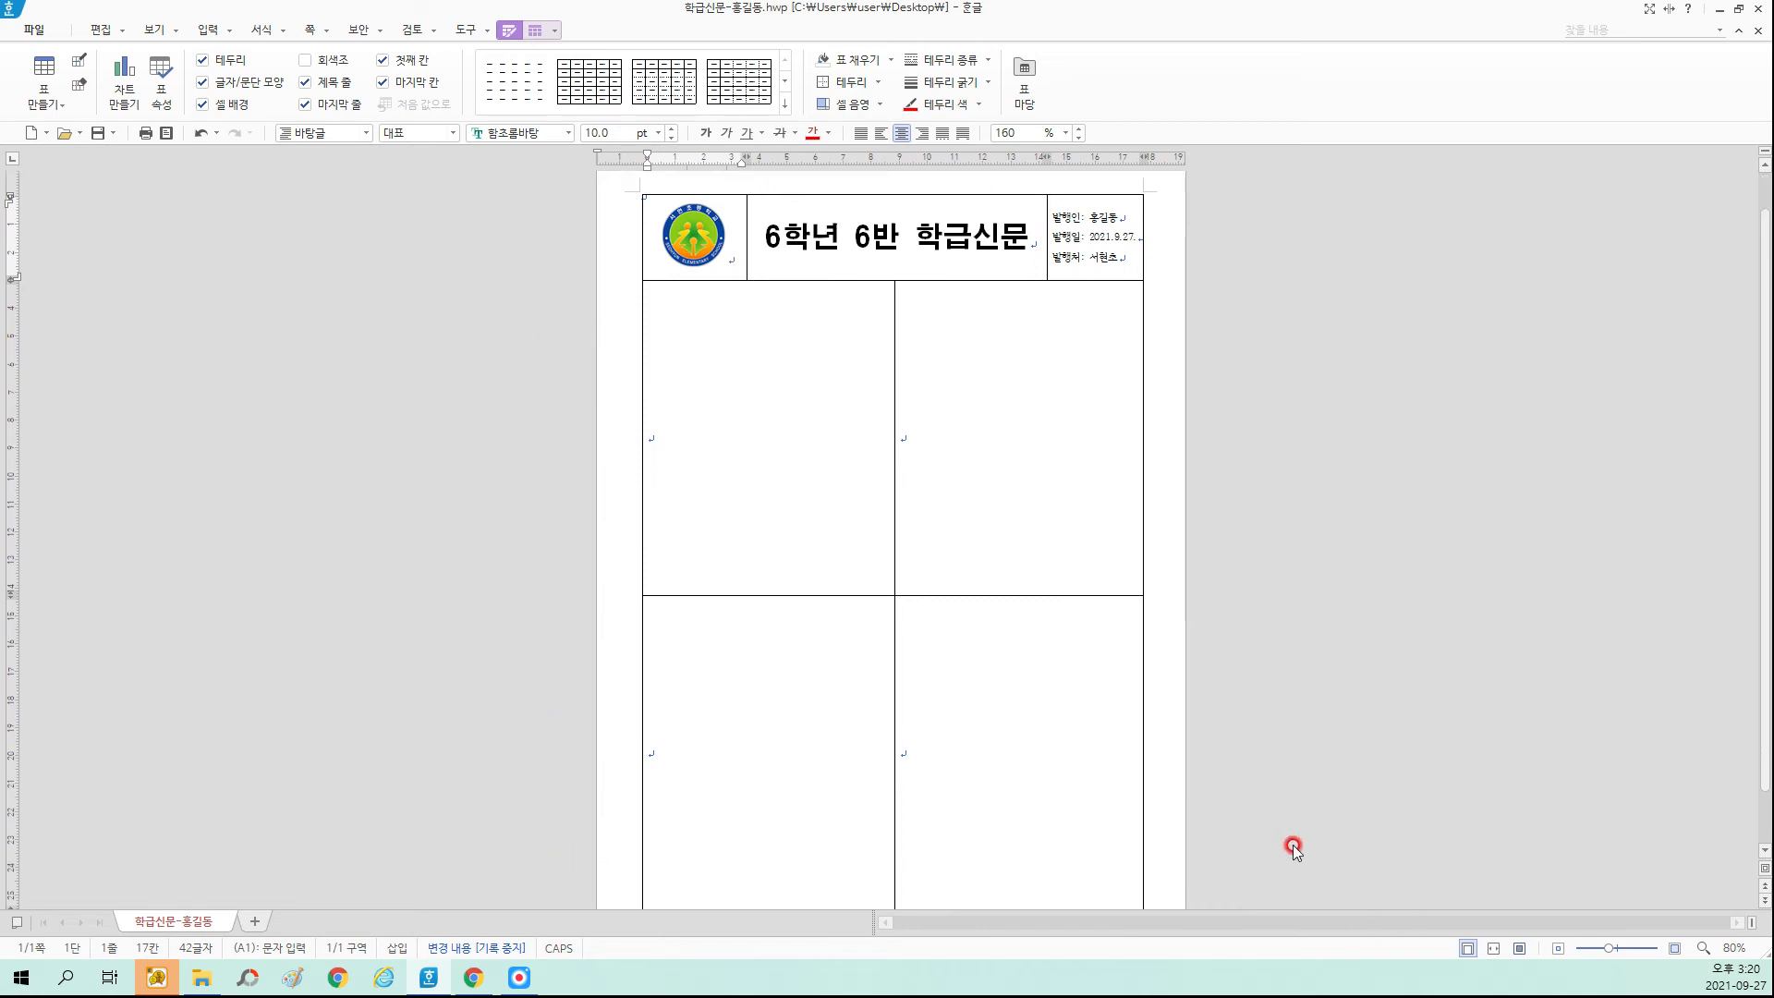
{"action": "scroll", "coordinate": [1053, 765], "scroll_direction": "down", "scroll_amount": 1}
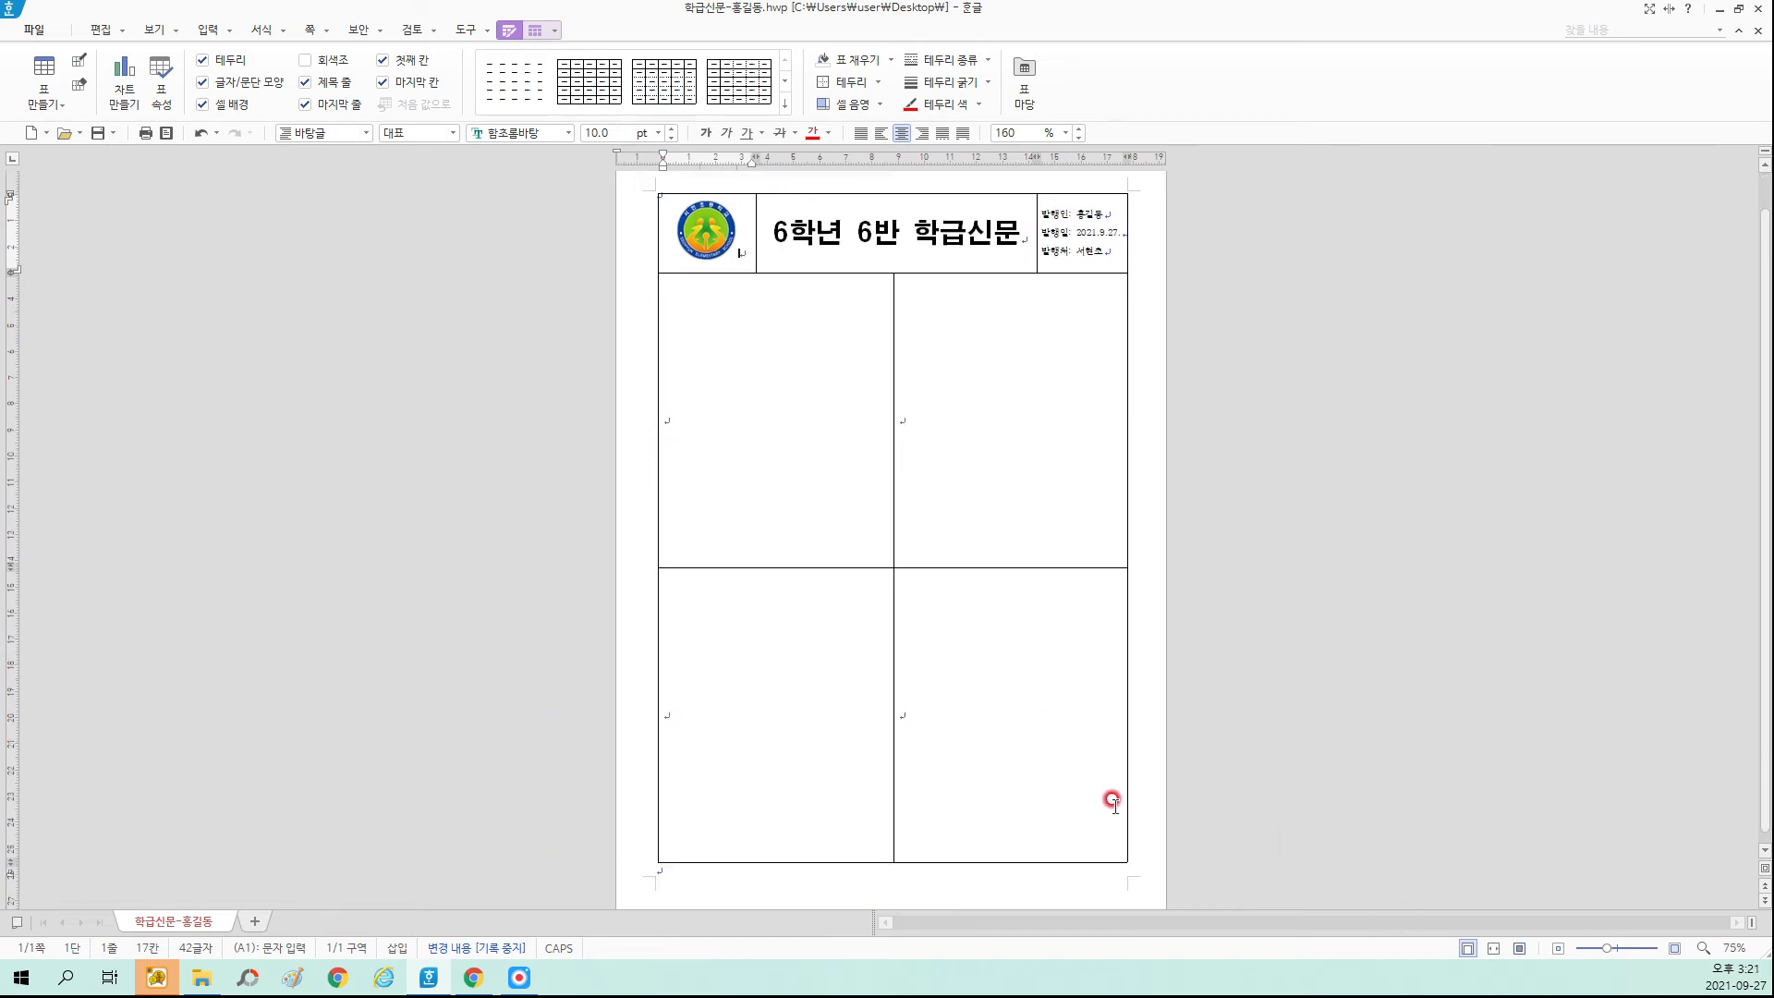
Select all the table's cells and set their outside border thickness to 0.4 mm, using the per-cell border settings (각 셀마다 적용).
{"action": "mouse_move", "coordinate": [1112, 822]}
{"action": "left_mouse_down"}
{"action": "mouse_move", "coordinate": [879, 496]}
{"action": "mouse_move", "coordinate": [773, 416]}
{"action": "mouse_move", "coordinate": [726, 240]}
{"action": "left_mouse_up"}
{"action": "mouse_move", "coordinate": [1042, 820]}
{"action": "left_mouse_down"}
{"action": "mouse_move", "coordinate": [1057, 808]}
{"action": "mouse_move", "coordinate": [746, 342]}
{"action": "mouse_move", "coordinate": [704, 243]}
{"action": "left_mouse_up"}
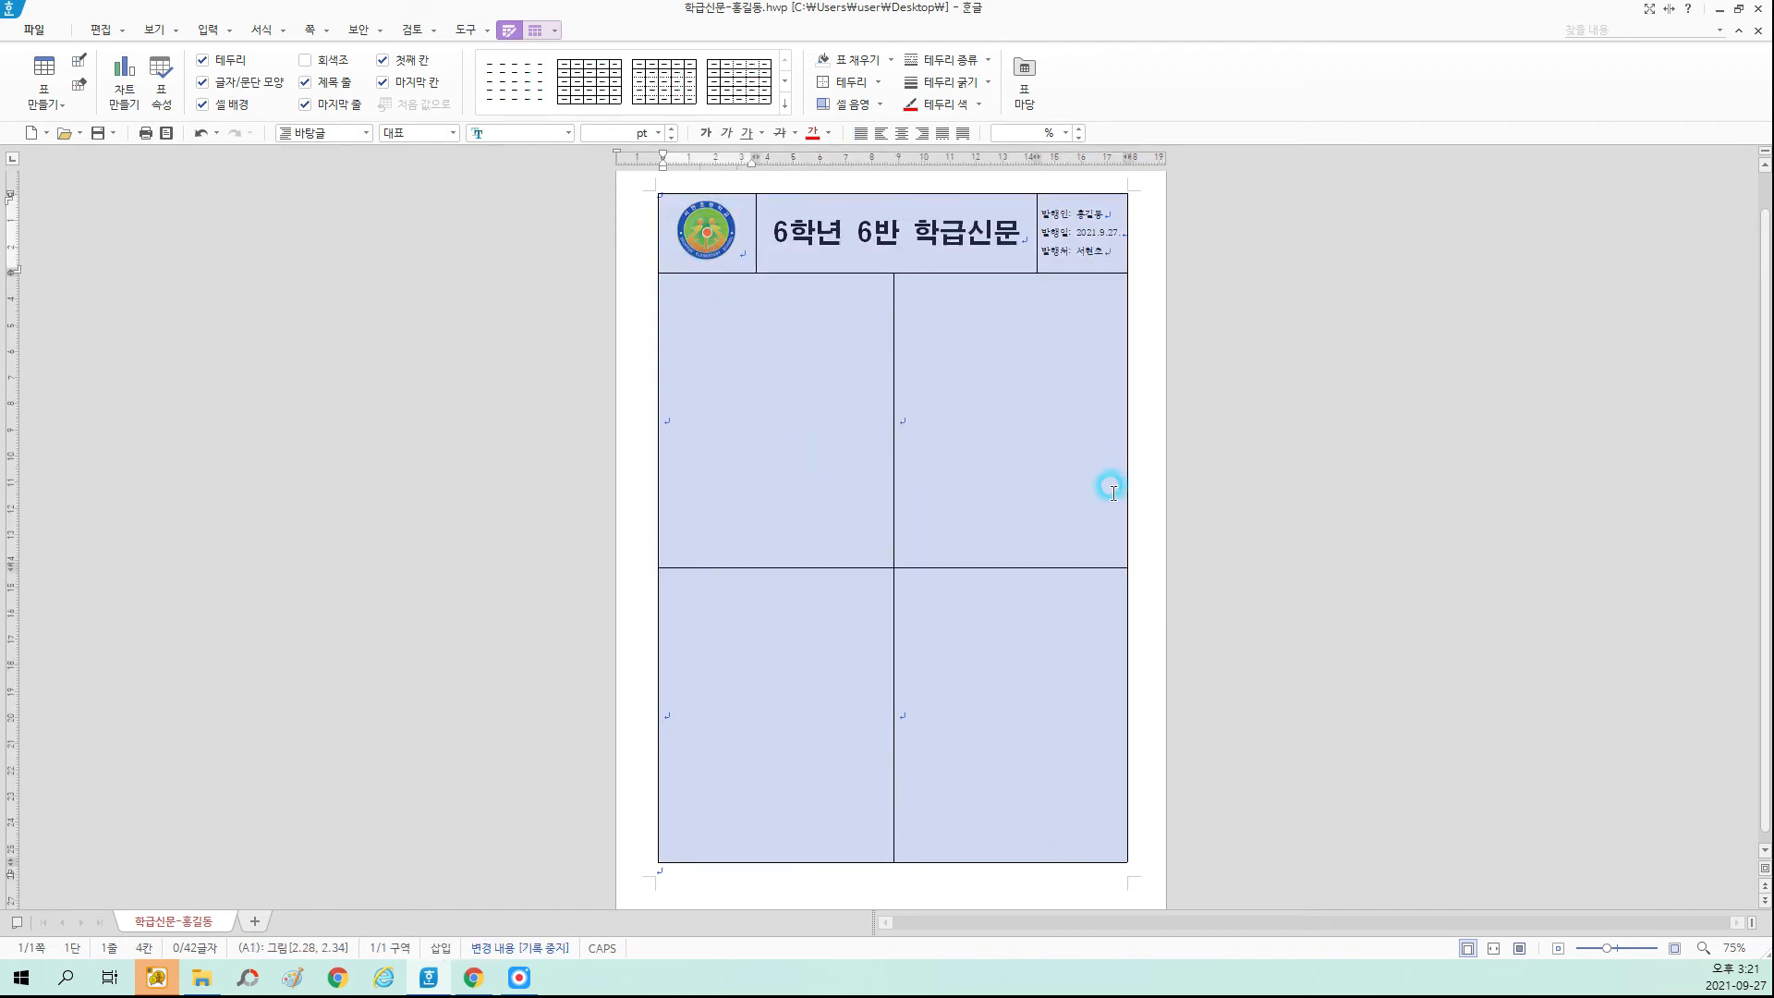
{"action": "right_click", "coordinate": [957, 330]}
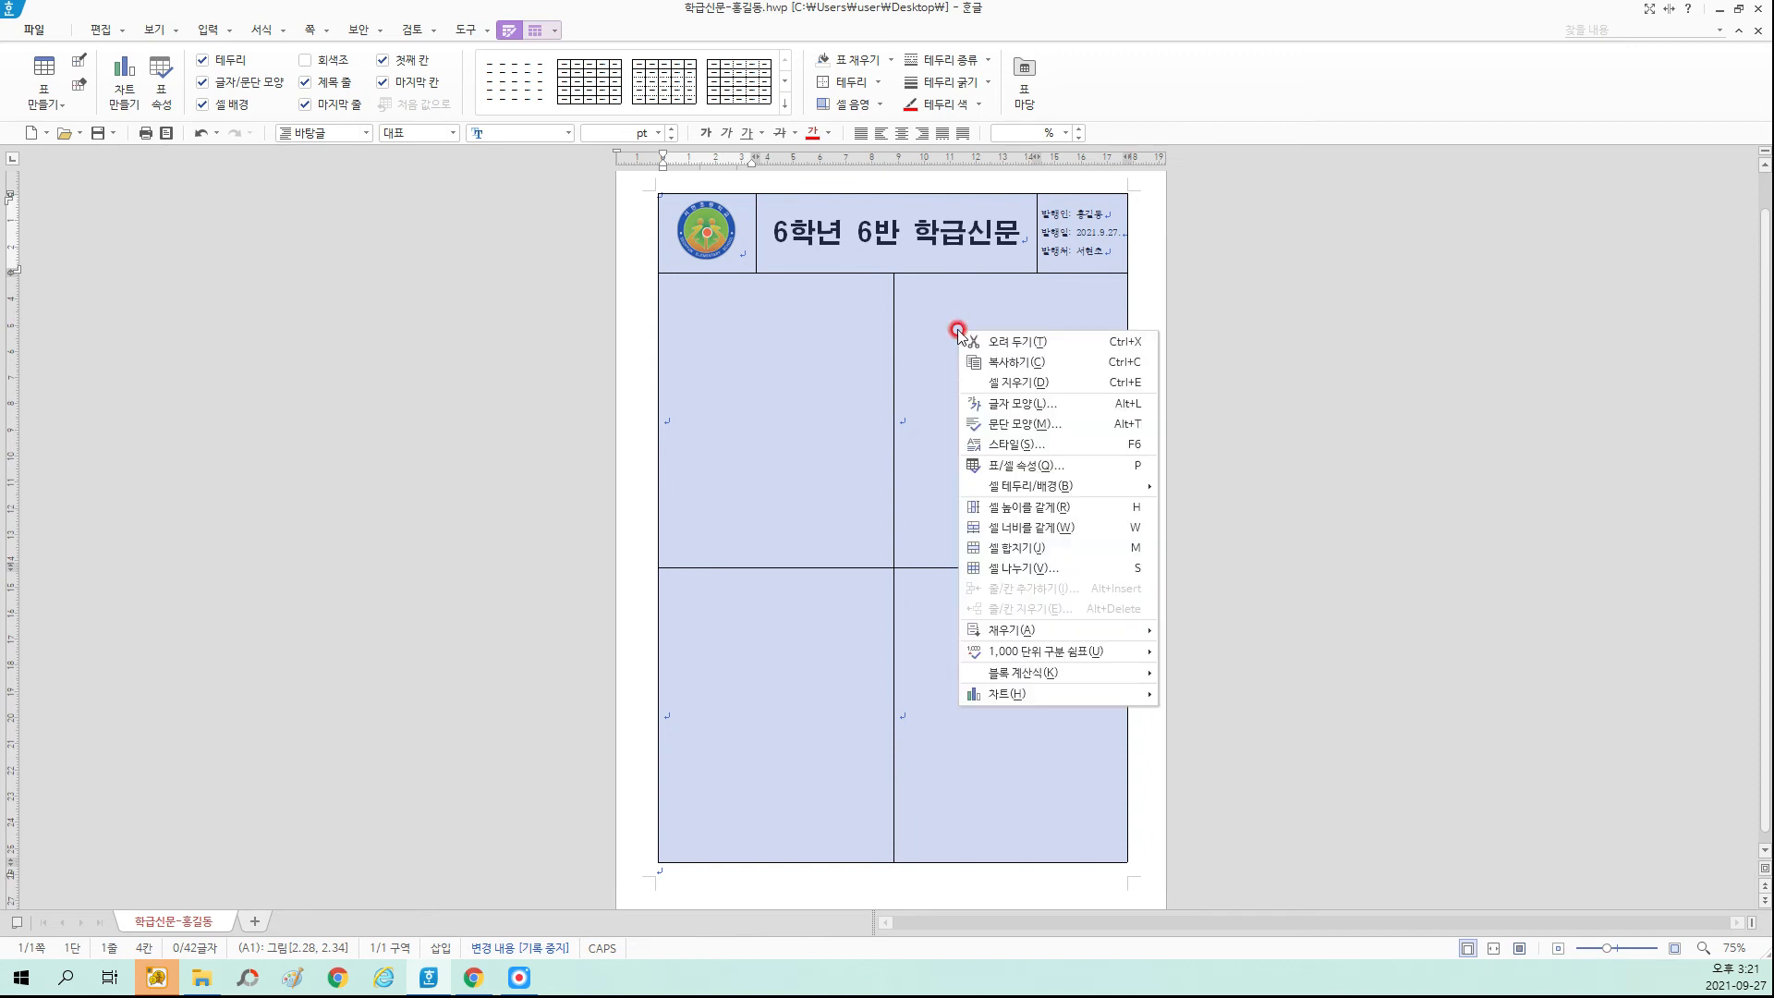
{"action": "mouse_move", "coordinate": [1059, 488]}
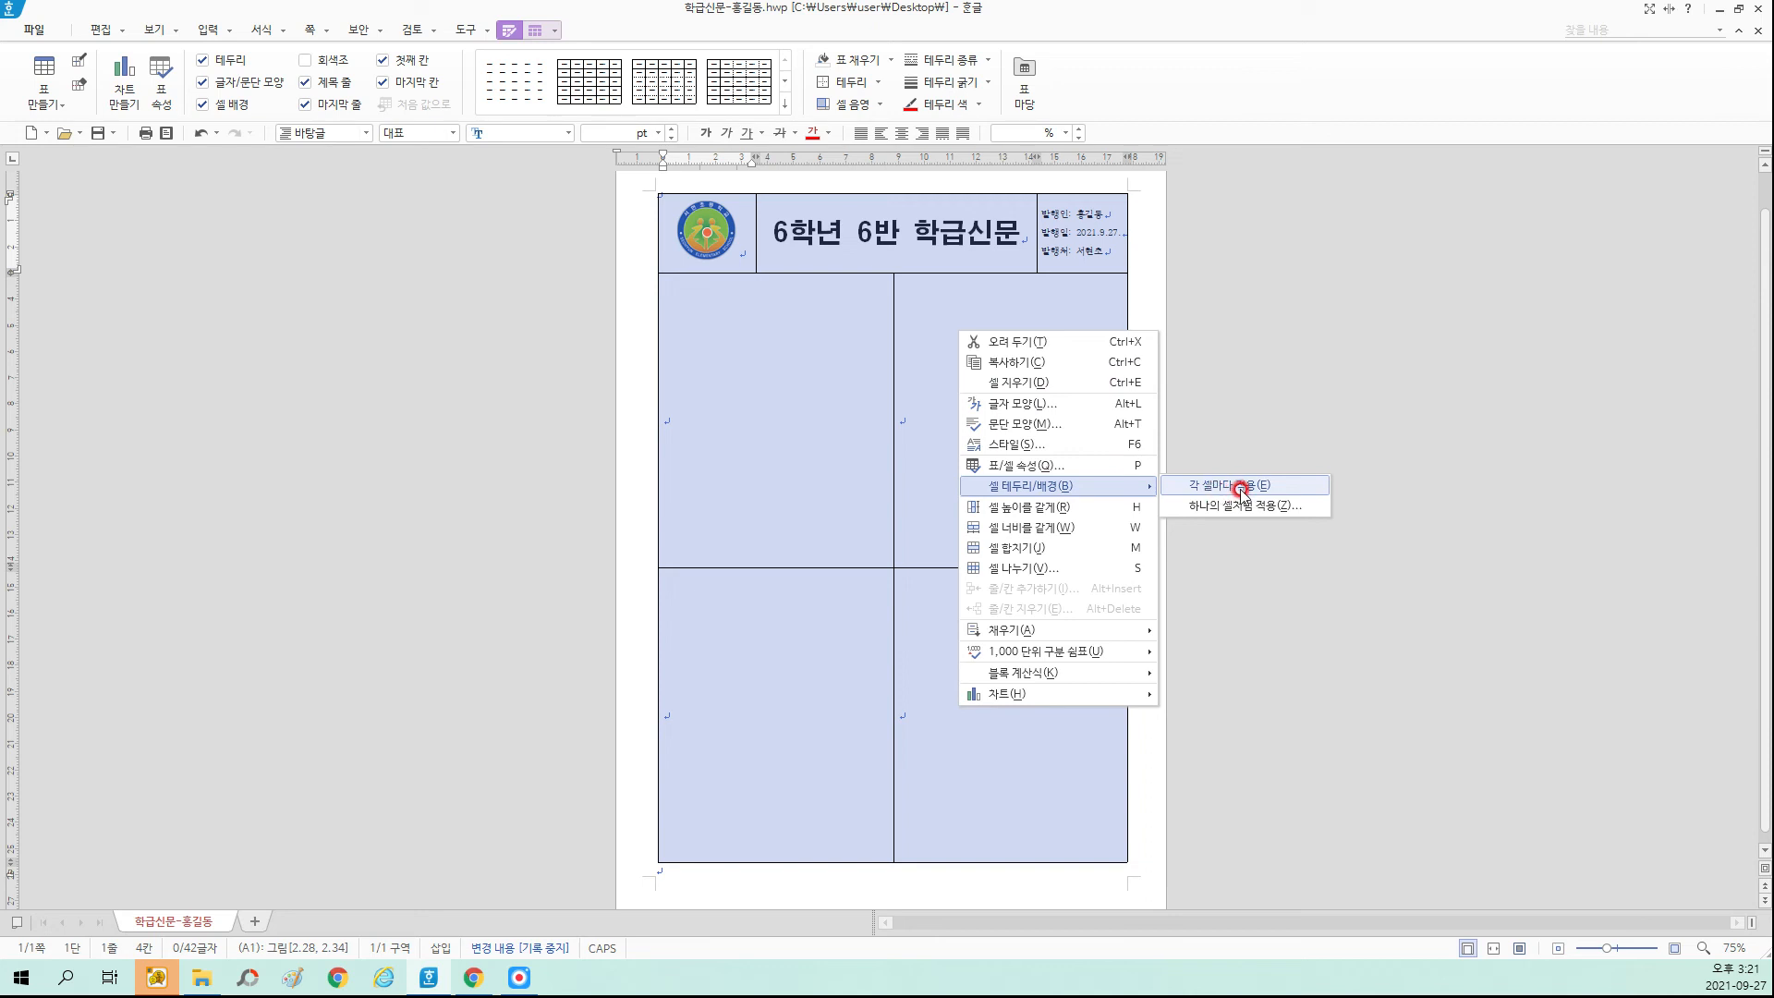
{"action": "key", "text": "Escape"}
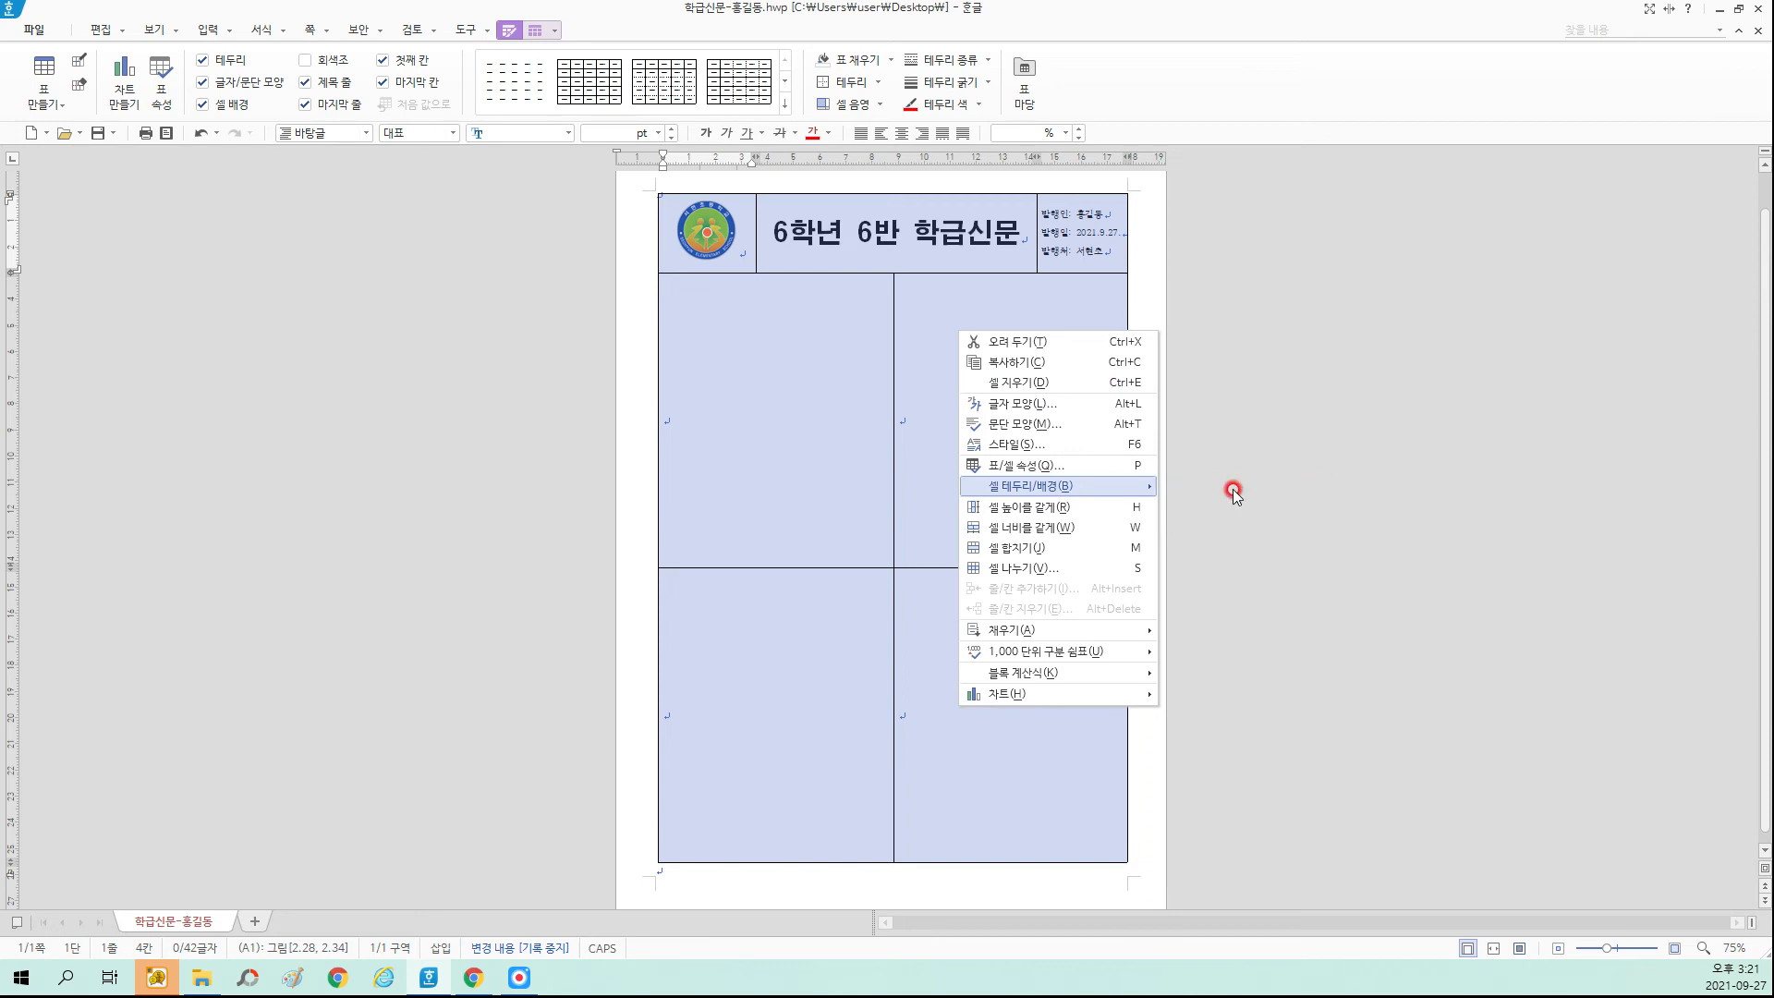
{"action": "key", "text": "Return"}
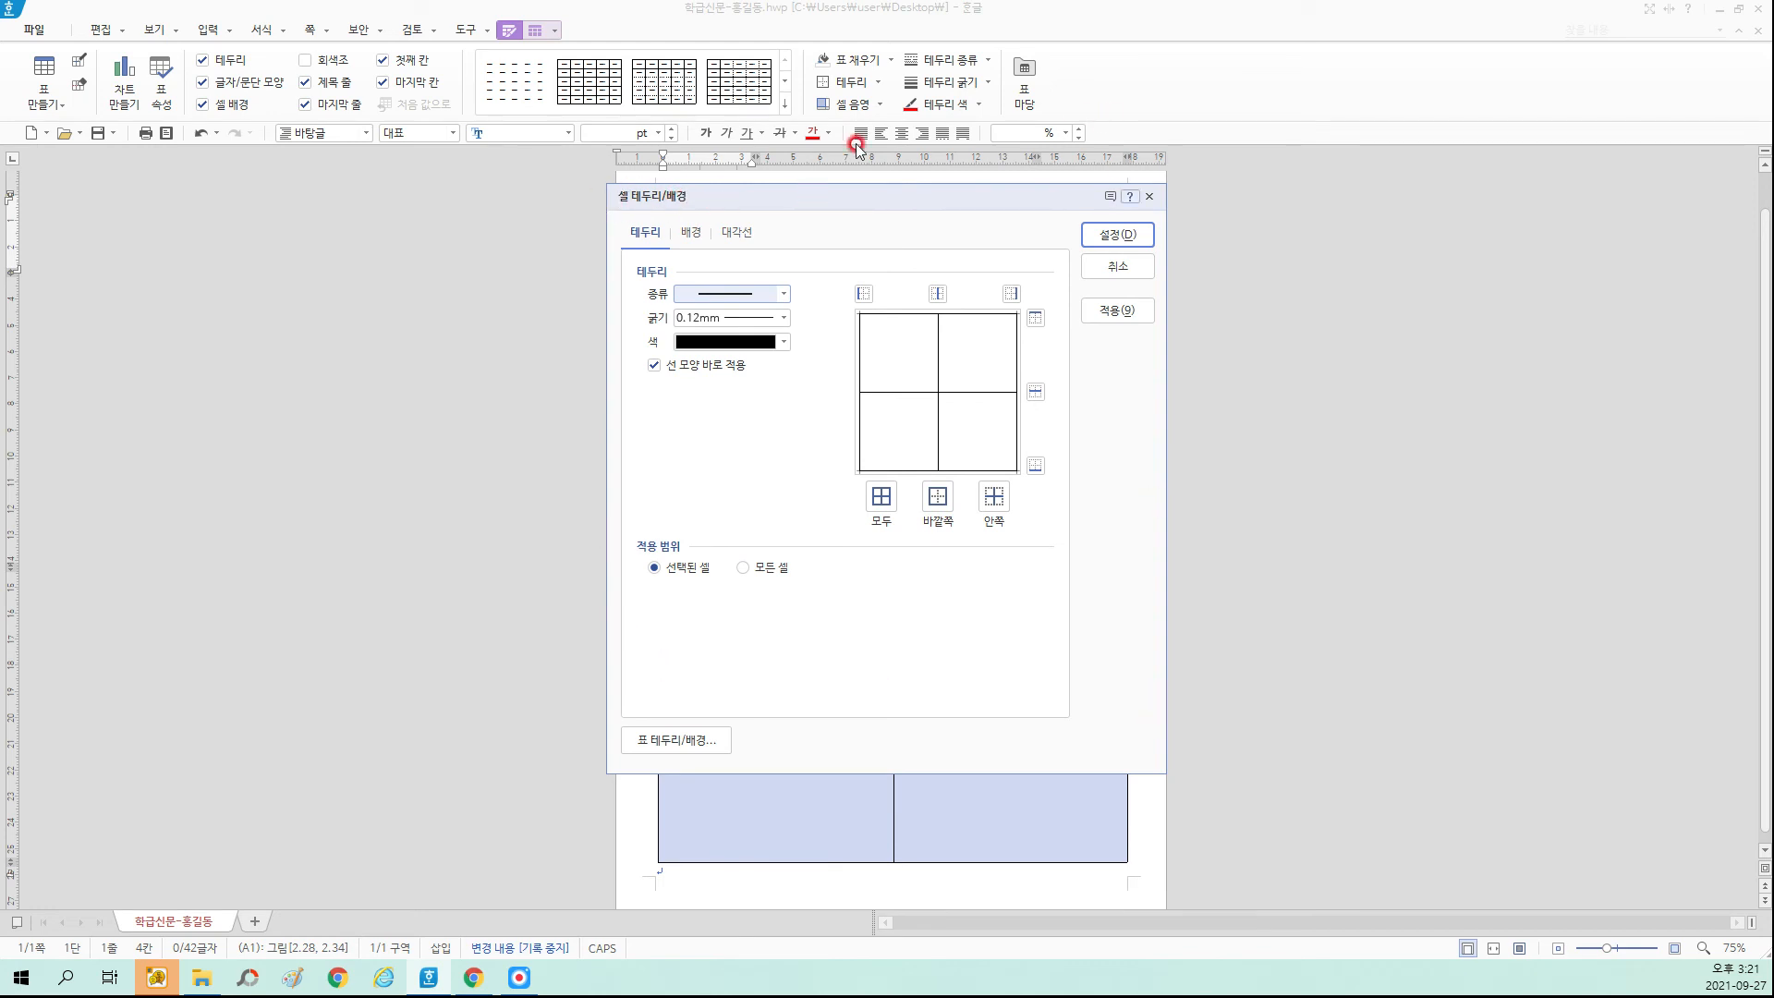
{"action": "left_click", "coordinate": [942, 501]}
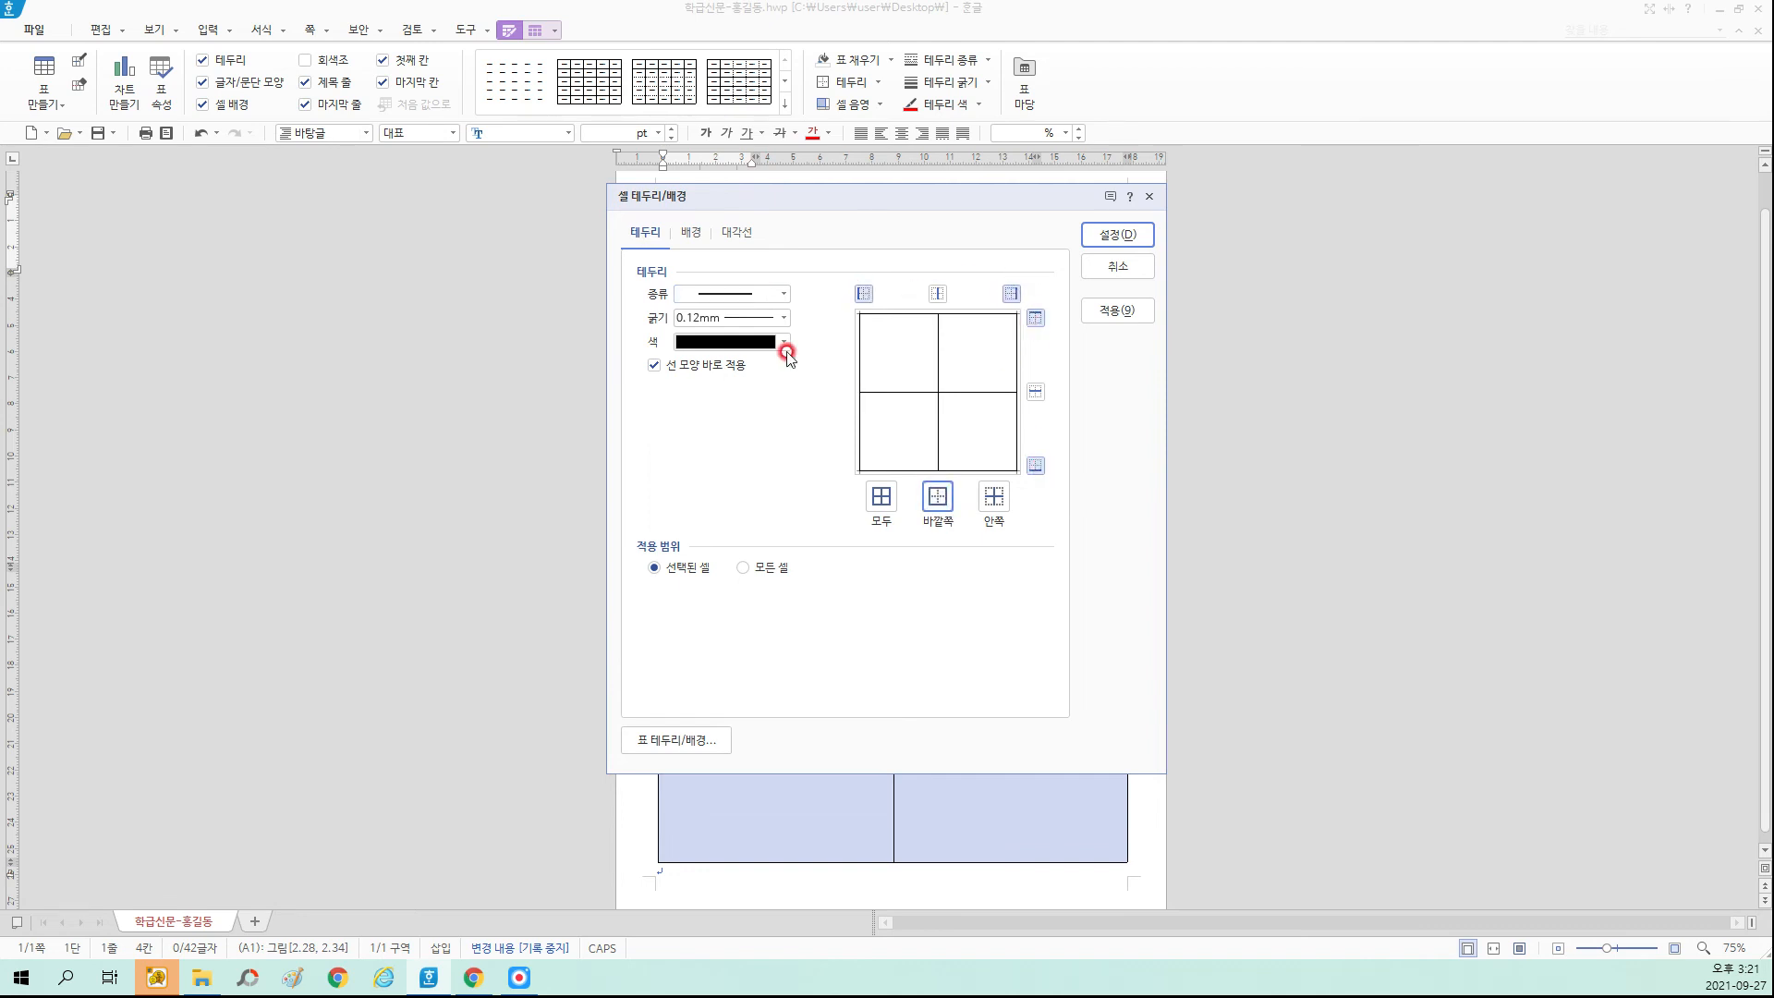
{"action": "left_click", "coordinate": [723, 318]}
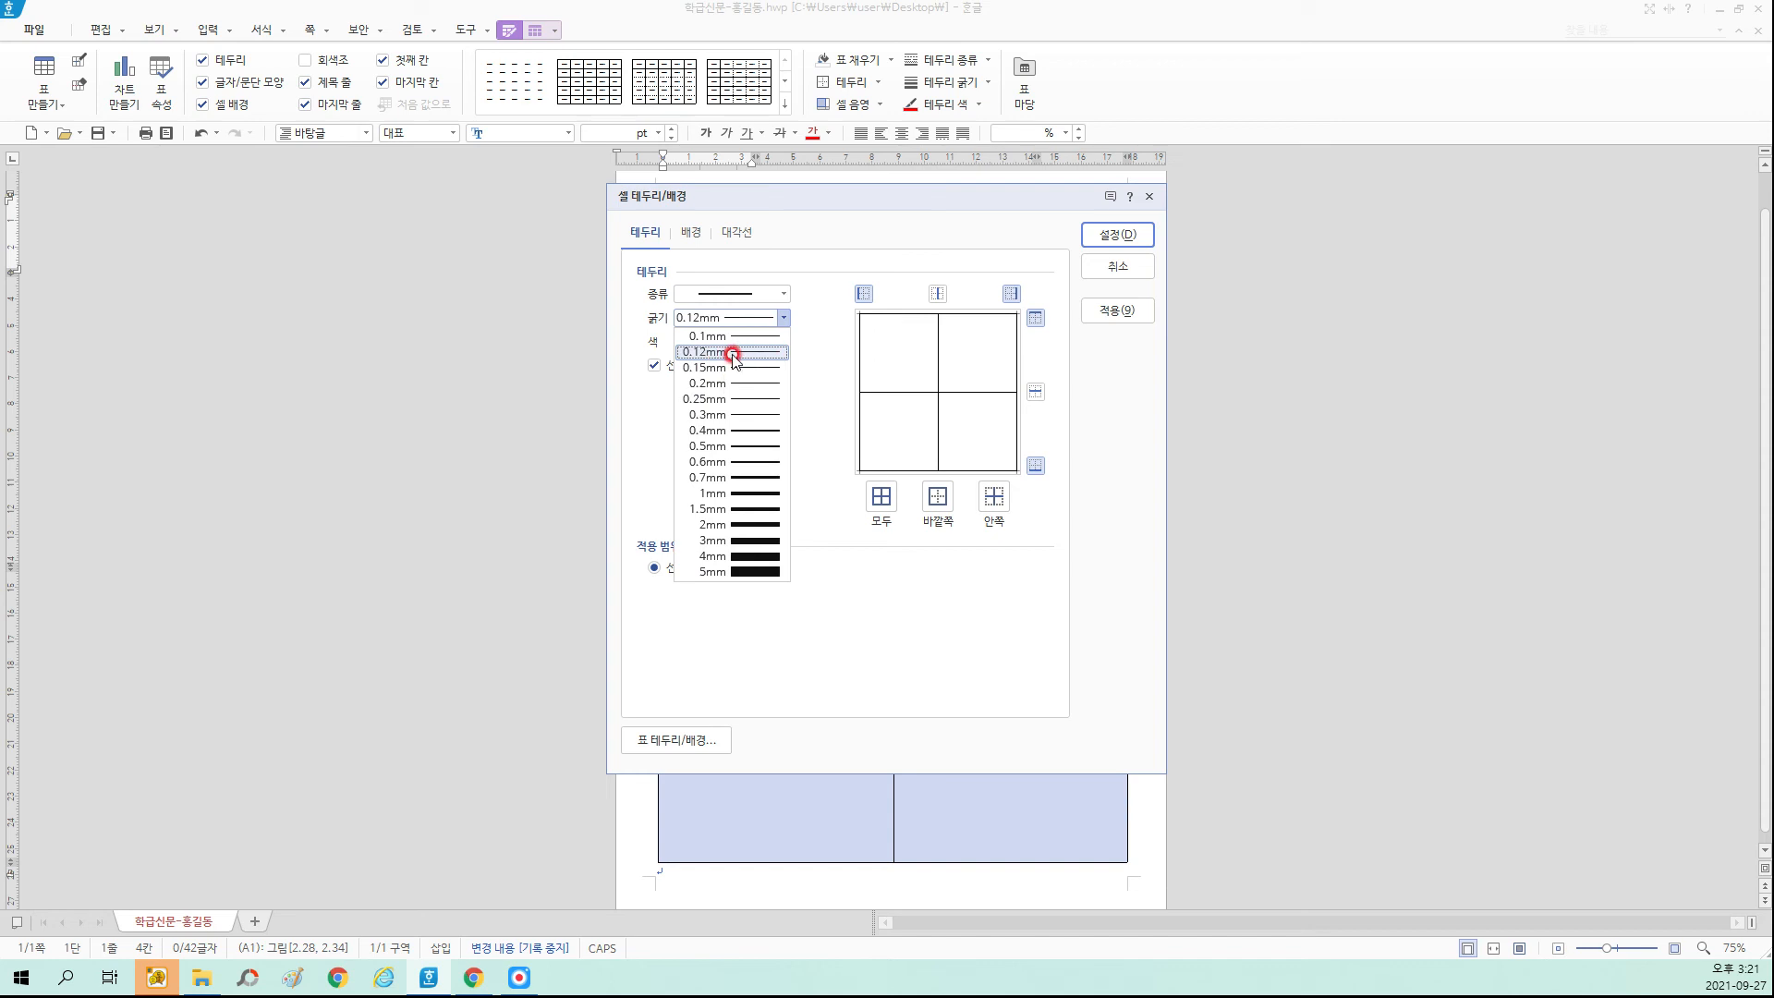
{"action": "left_click", "coordinate": [749, 431]}
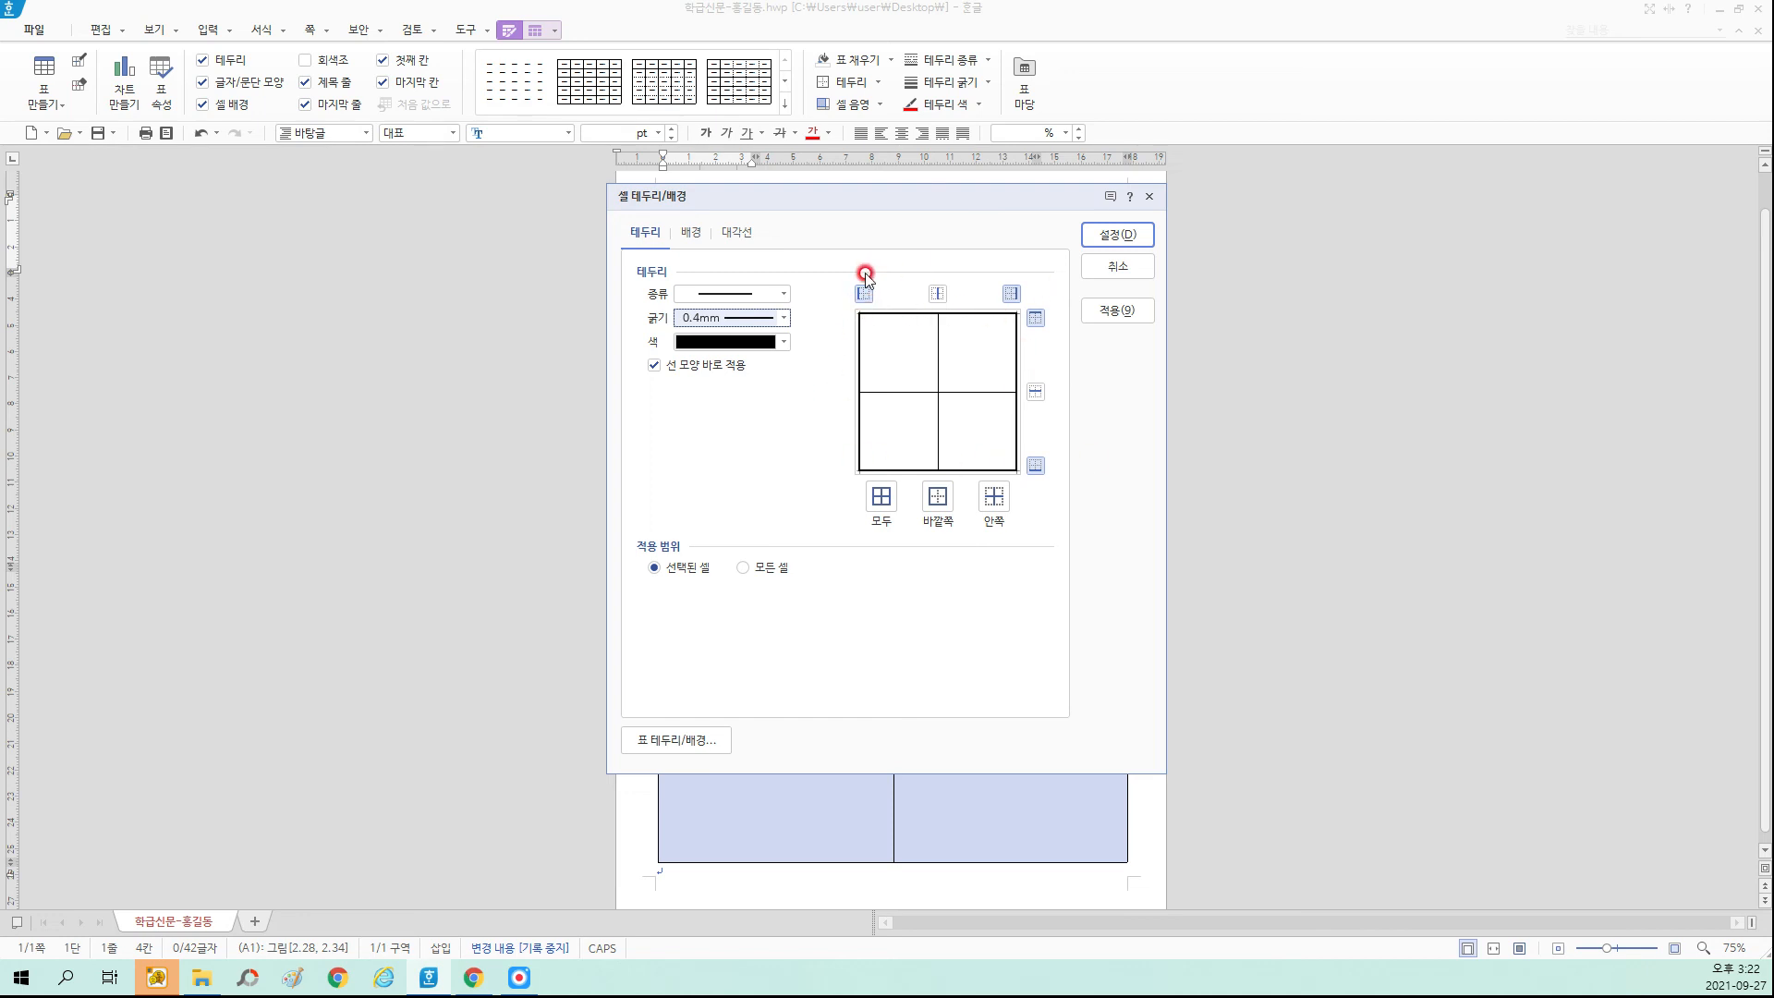
{"action": "left_click", "coordinate": [731, 293]}
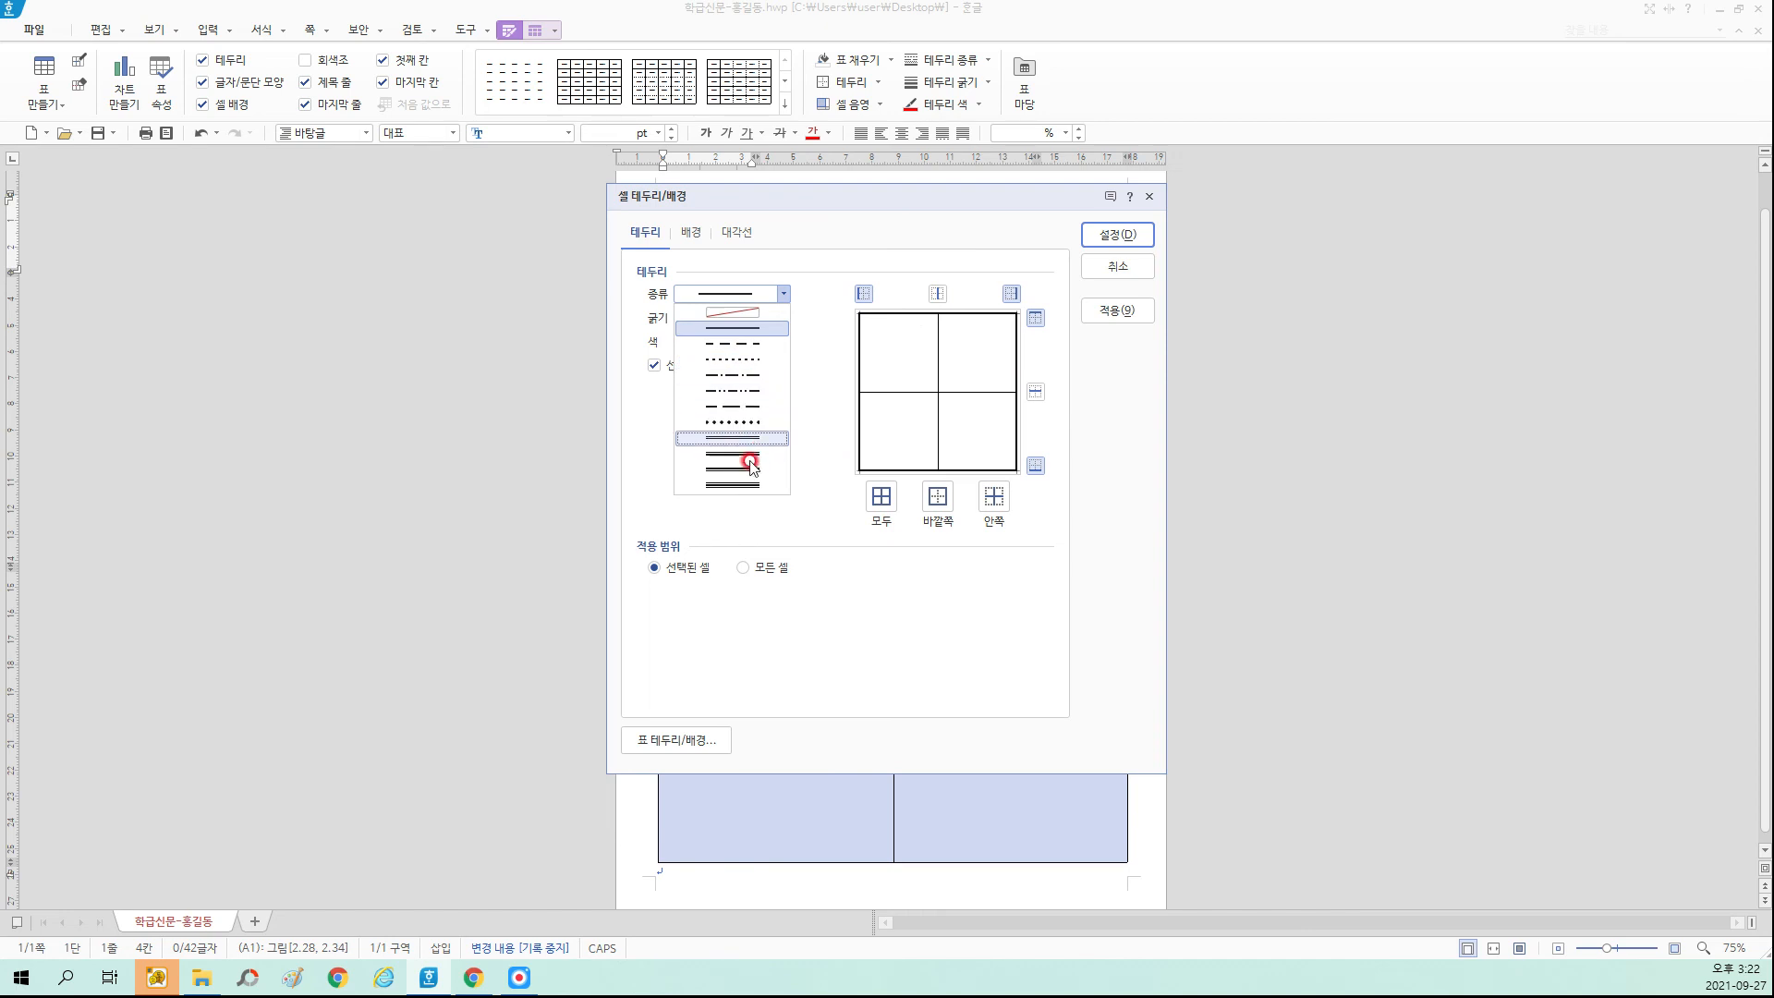
{"action": "left_click", "coordinate": [822, 345]}
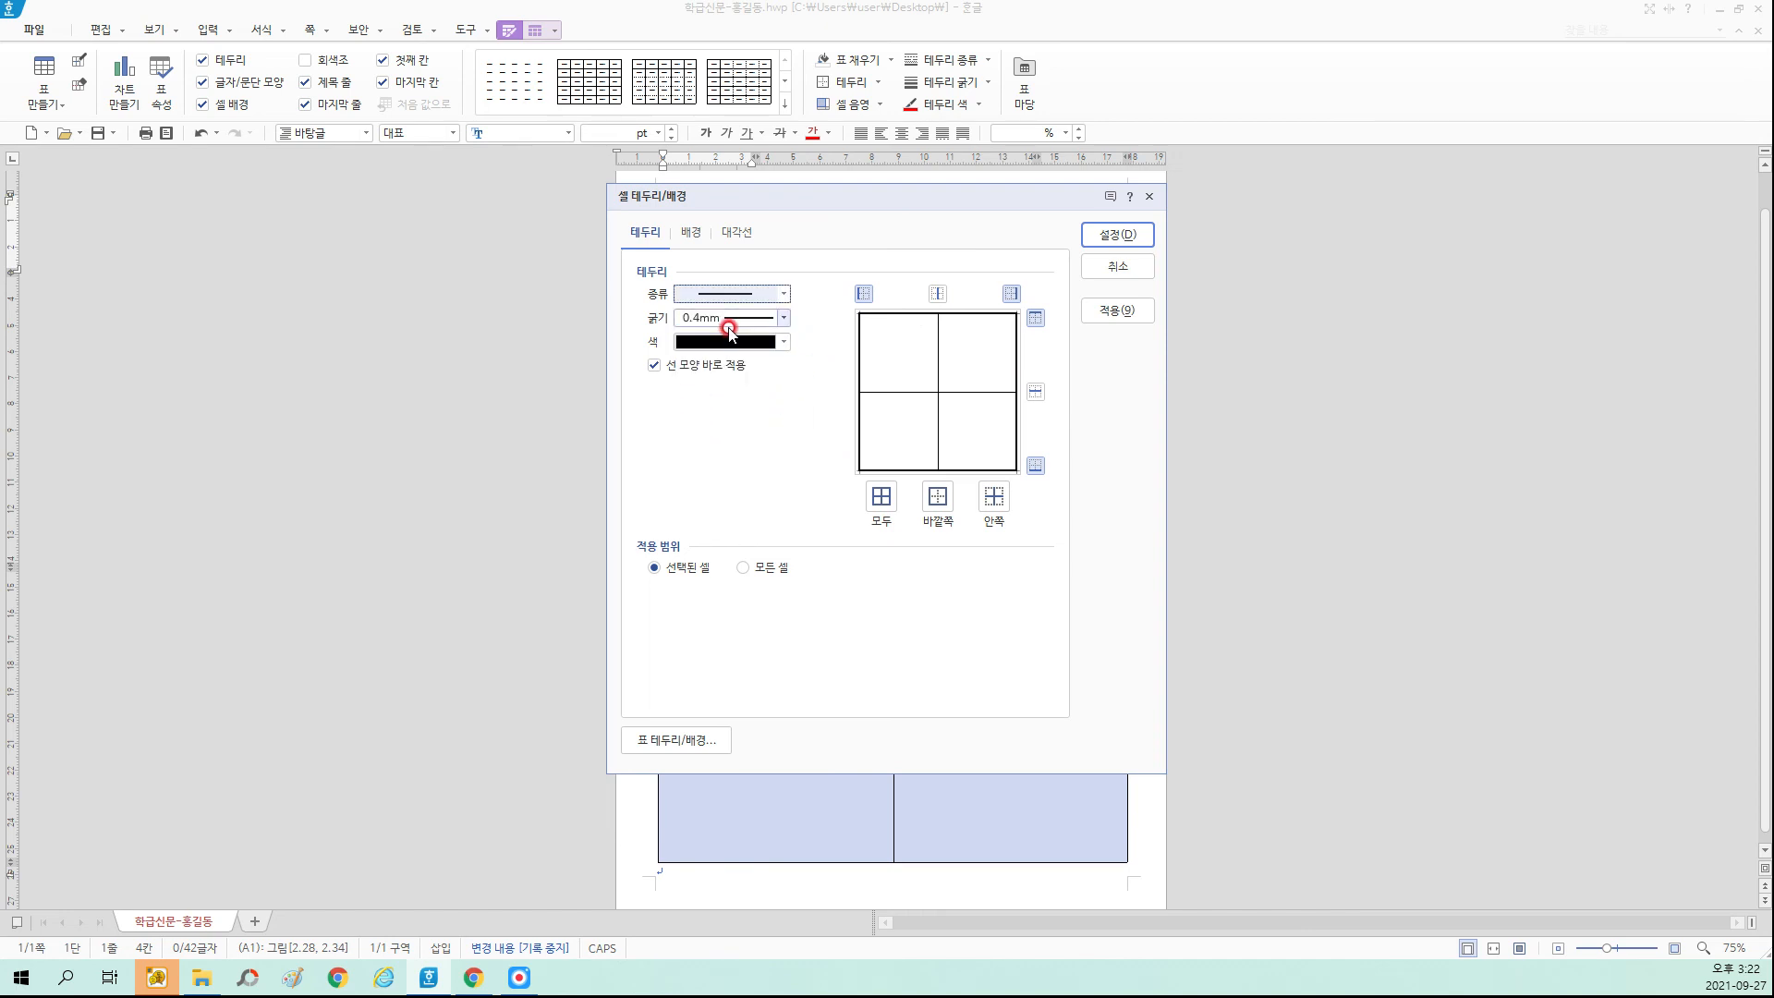
{"action": "left_click", "coordinate": [739, 320]}
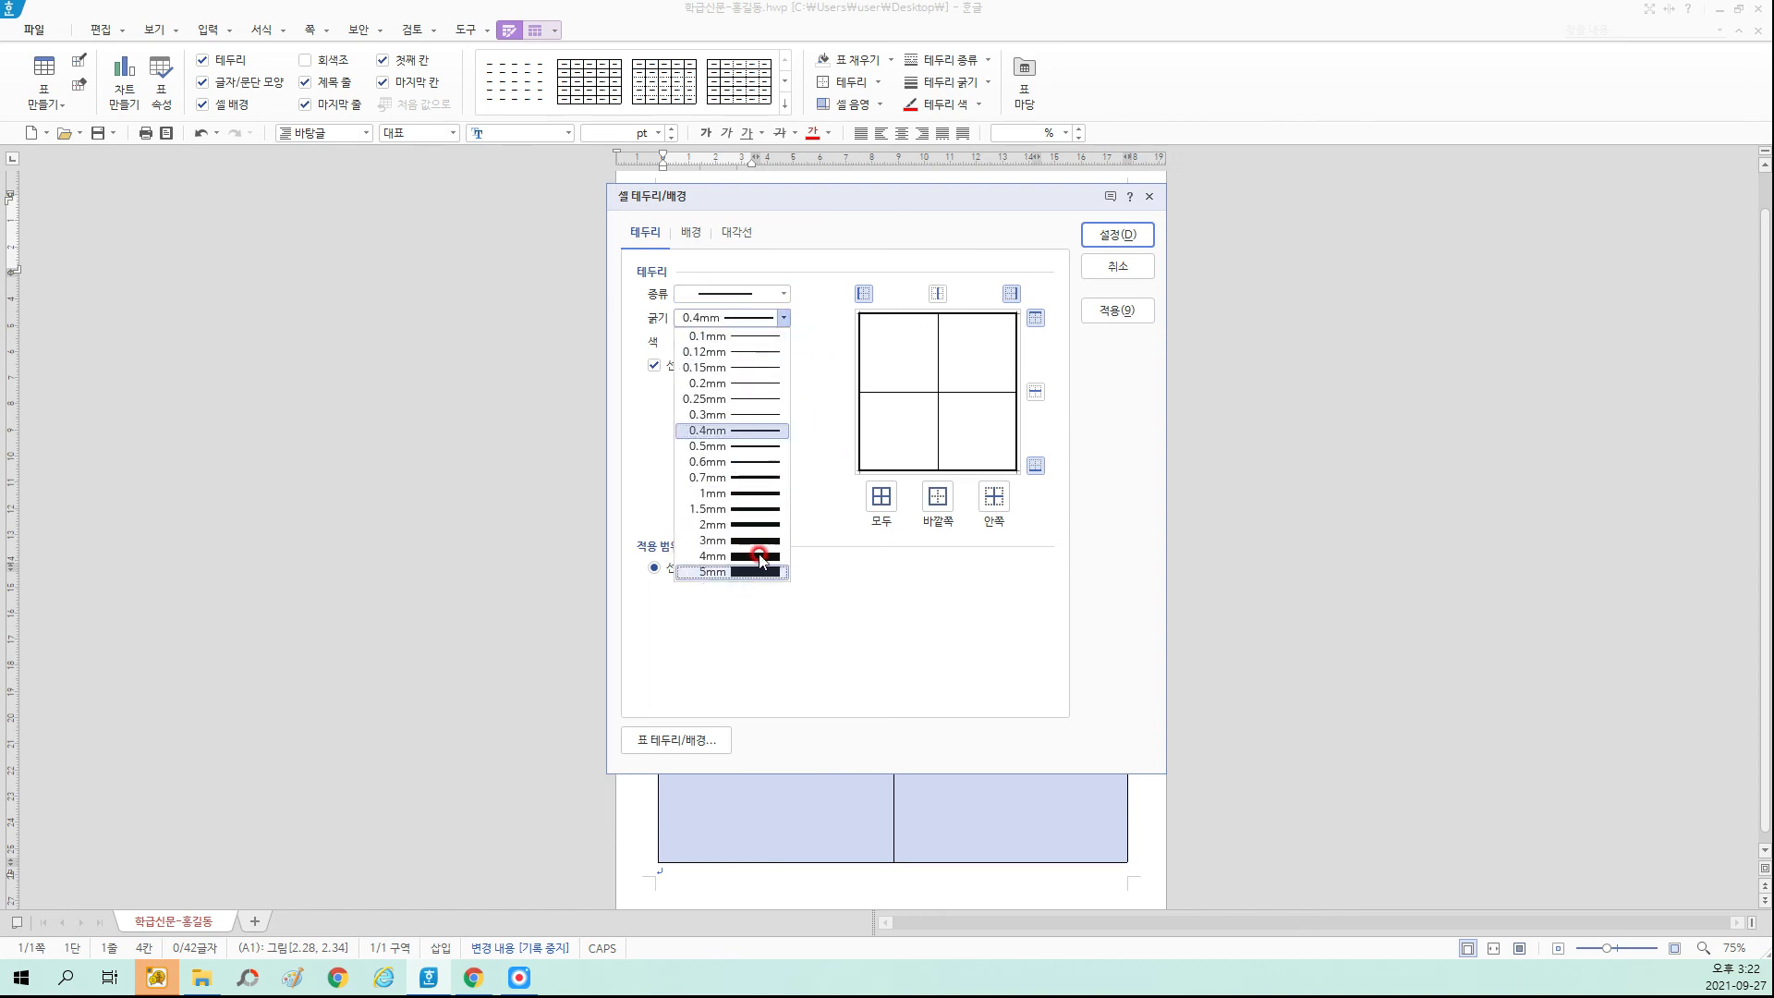
{"action": "left_click", "coordinate": [826, 314]}
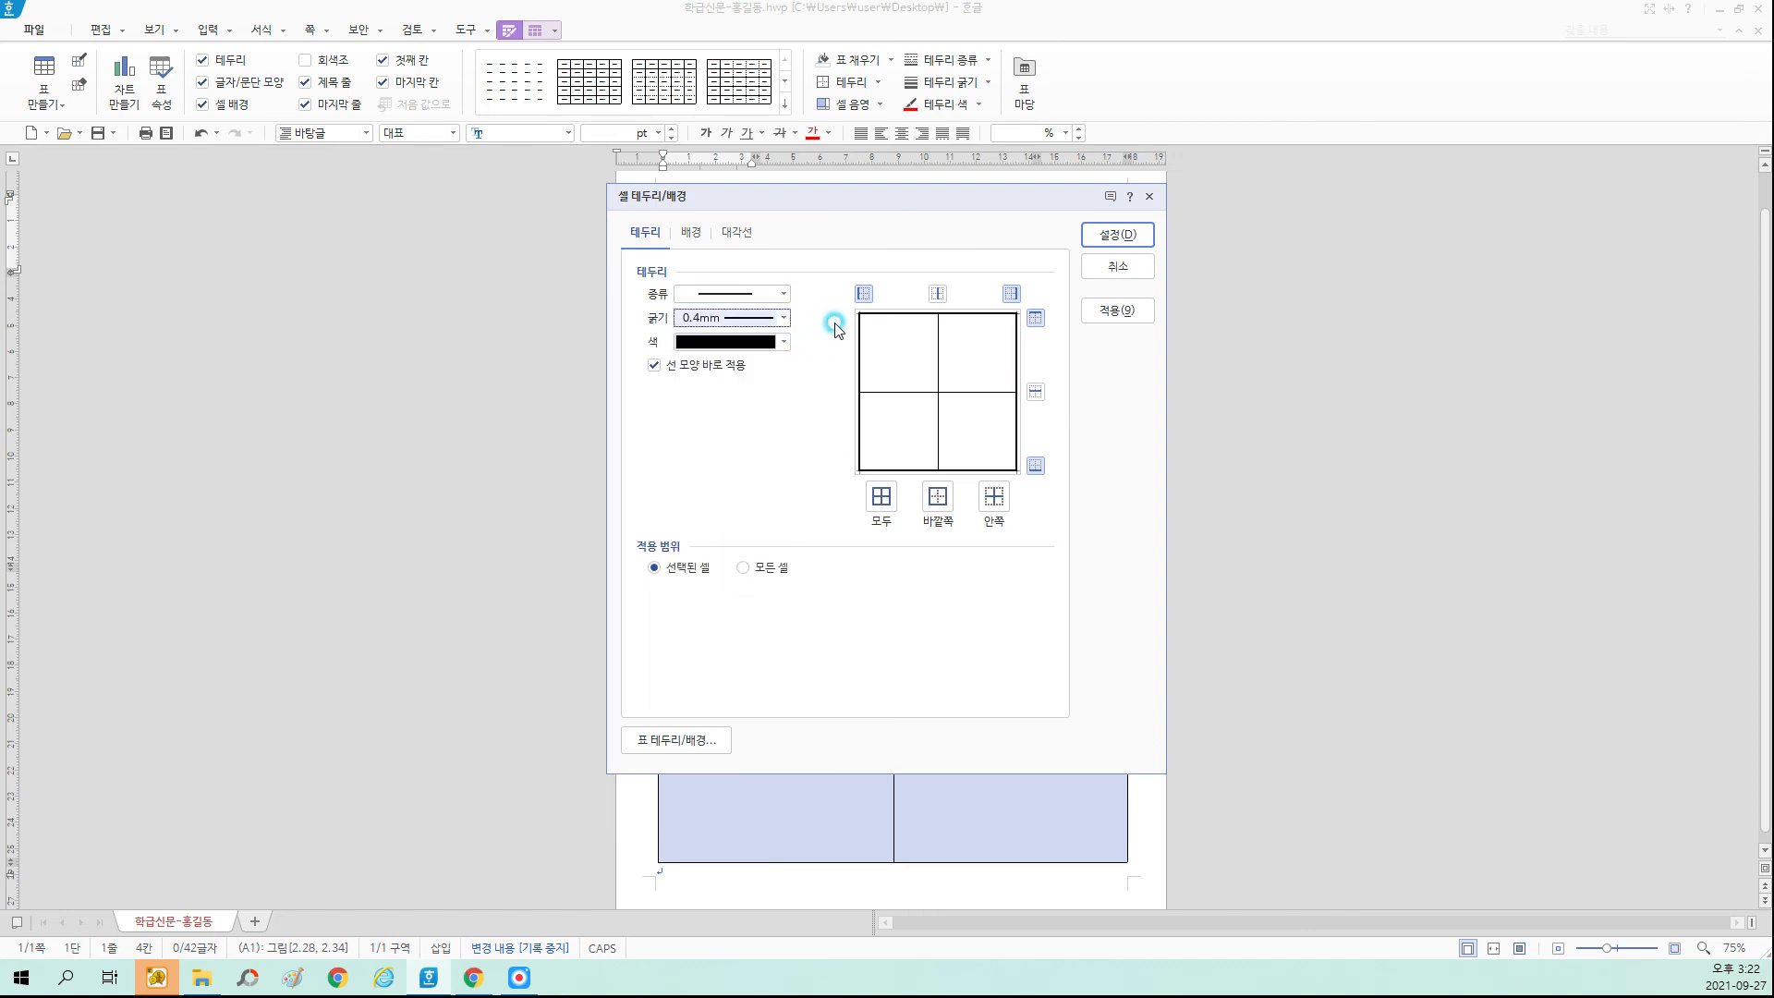
{"action": "left_click", "coordinate": [717, 343]}
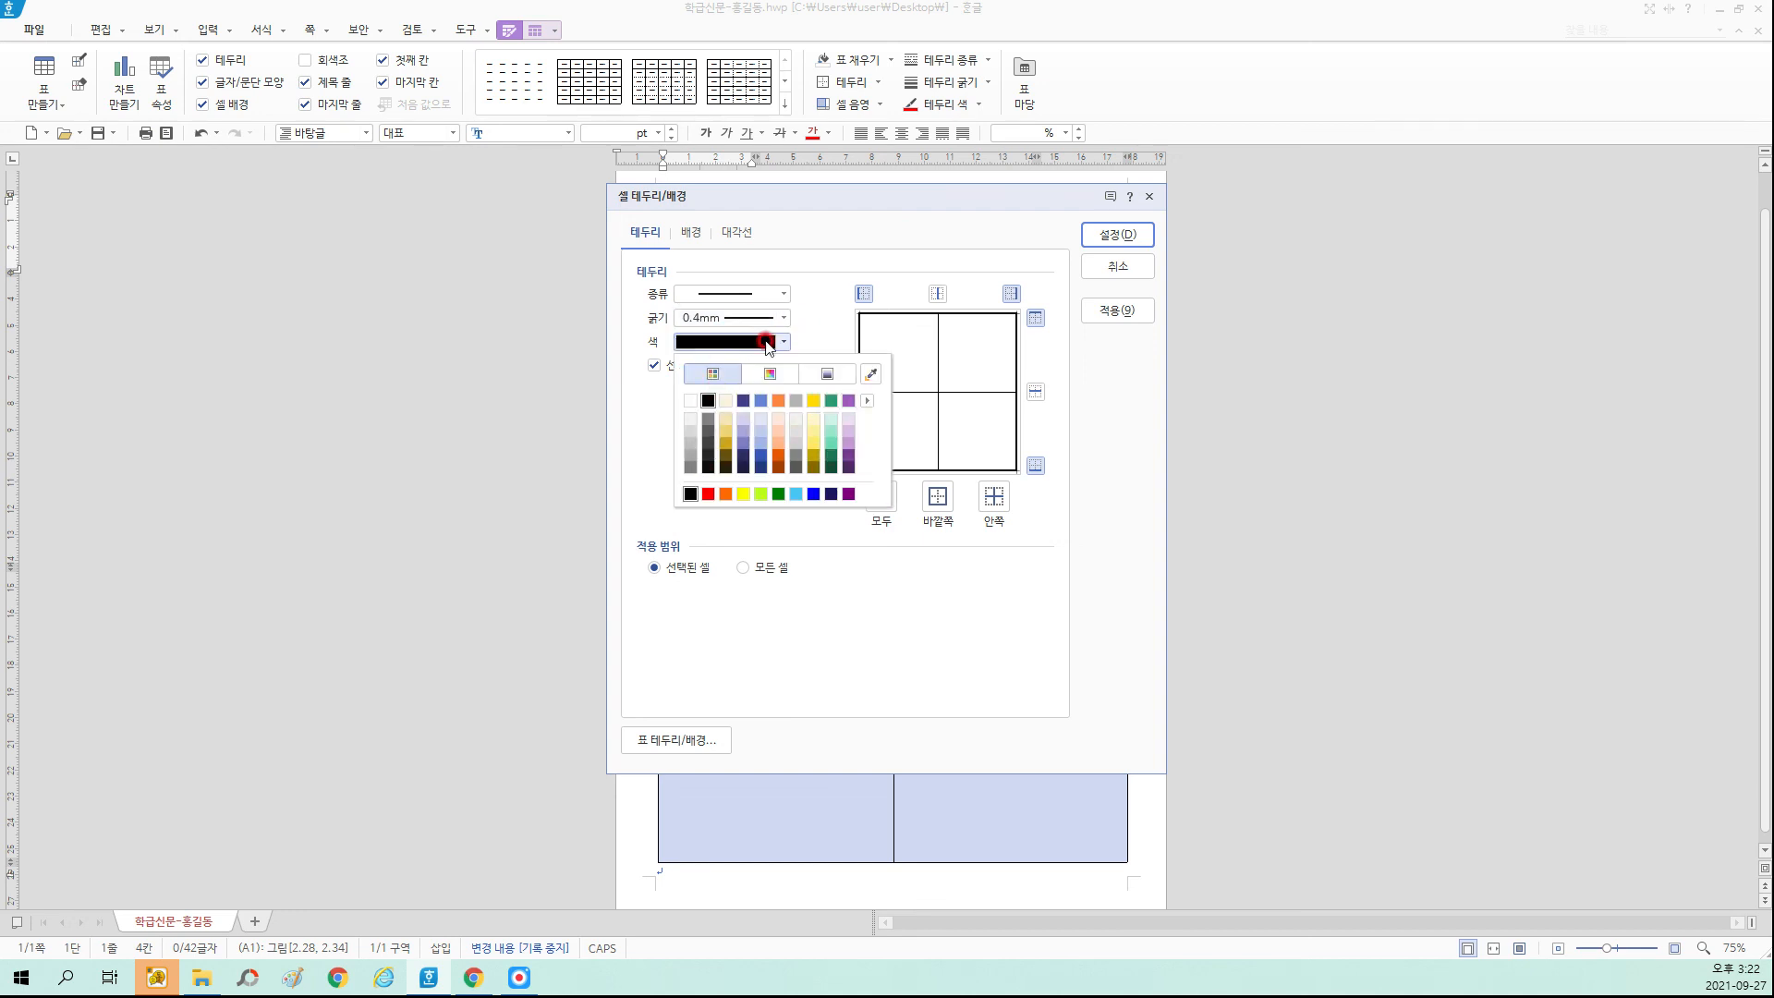
{"action": "left_click", "coordinate": [786, 319]}
Try a solid yellow background fill for the selected cells, and return the fill to none (색 채우기 없음).
{"action": "left_click", "coordinate": [692, 234]}
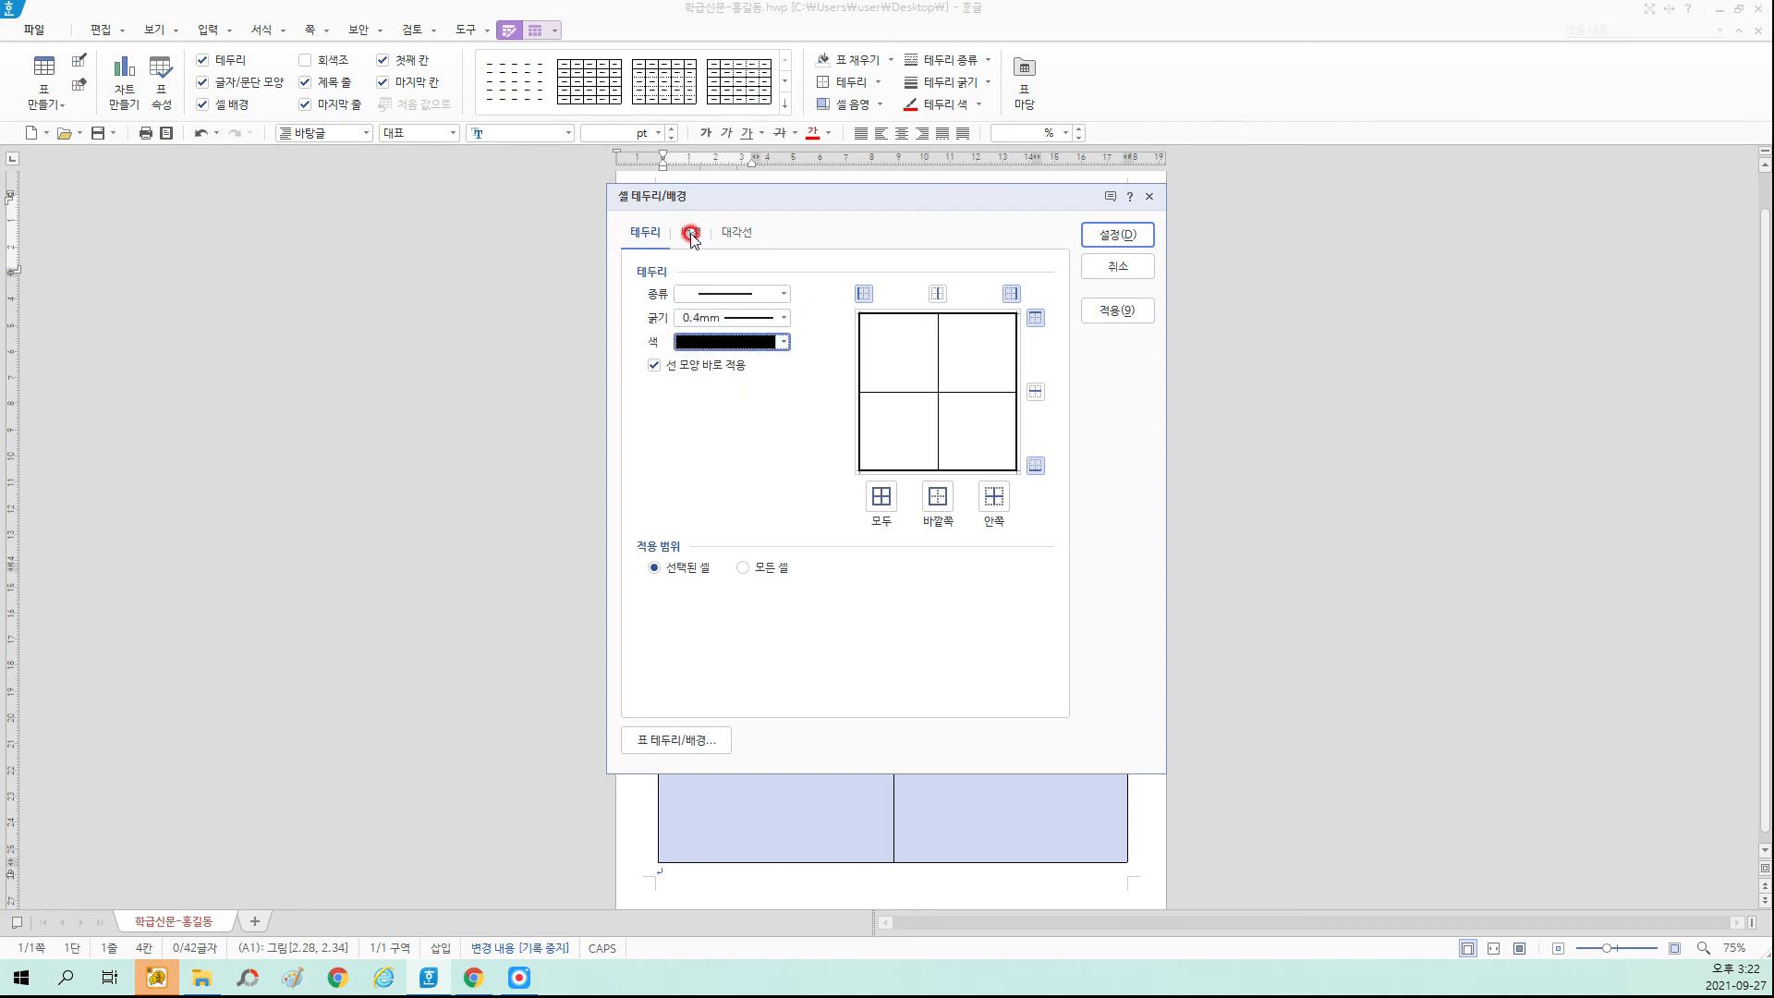
{"action": "left_click", "coordinate": [688, 294]}
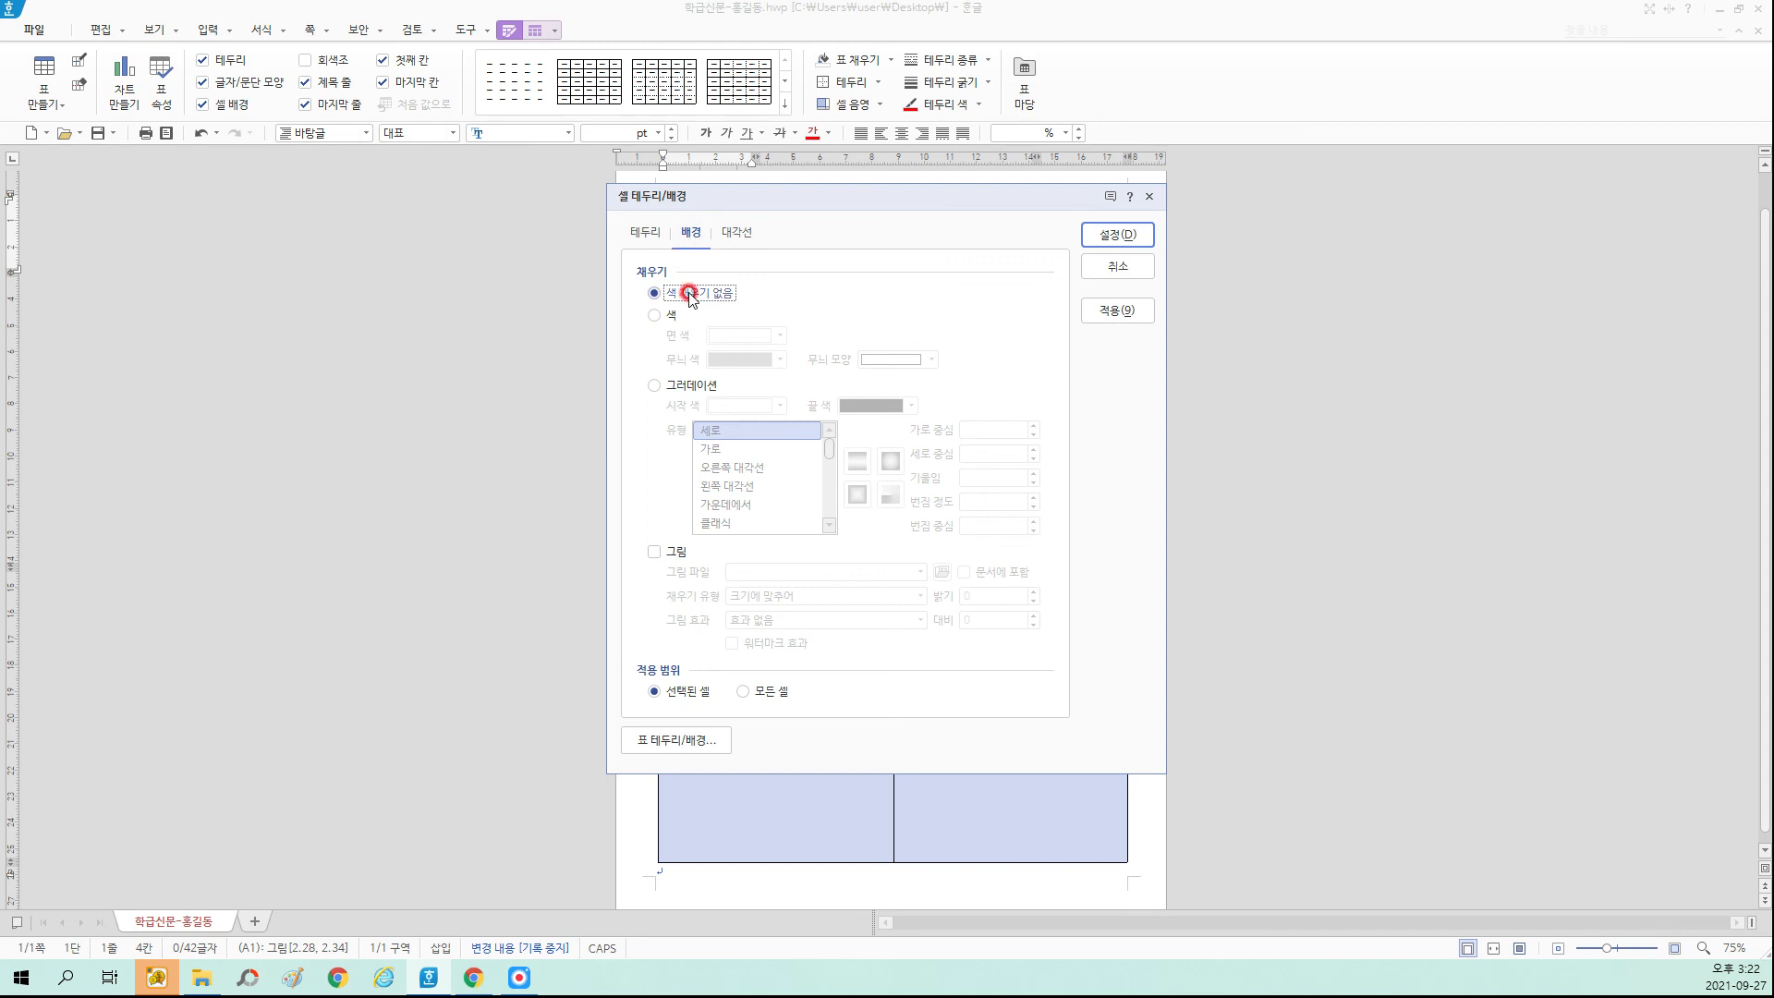
{"action": "left_click_drag", "start_coordinate": [822, 197], "coordinate": [1275, 203]}
{"action": "left_click", "coordinate": [1137, 296]}
{"action": "left_click", "coordinate": [1110, 297]}
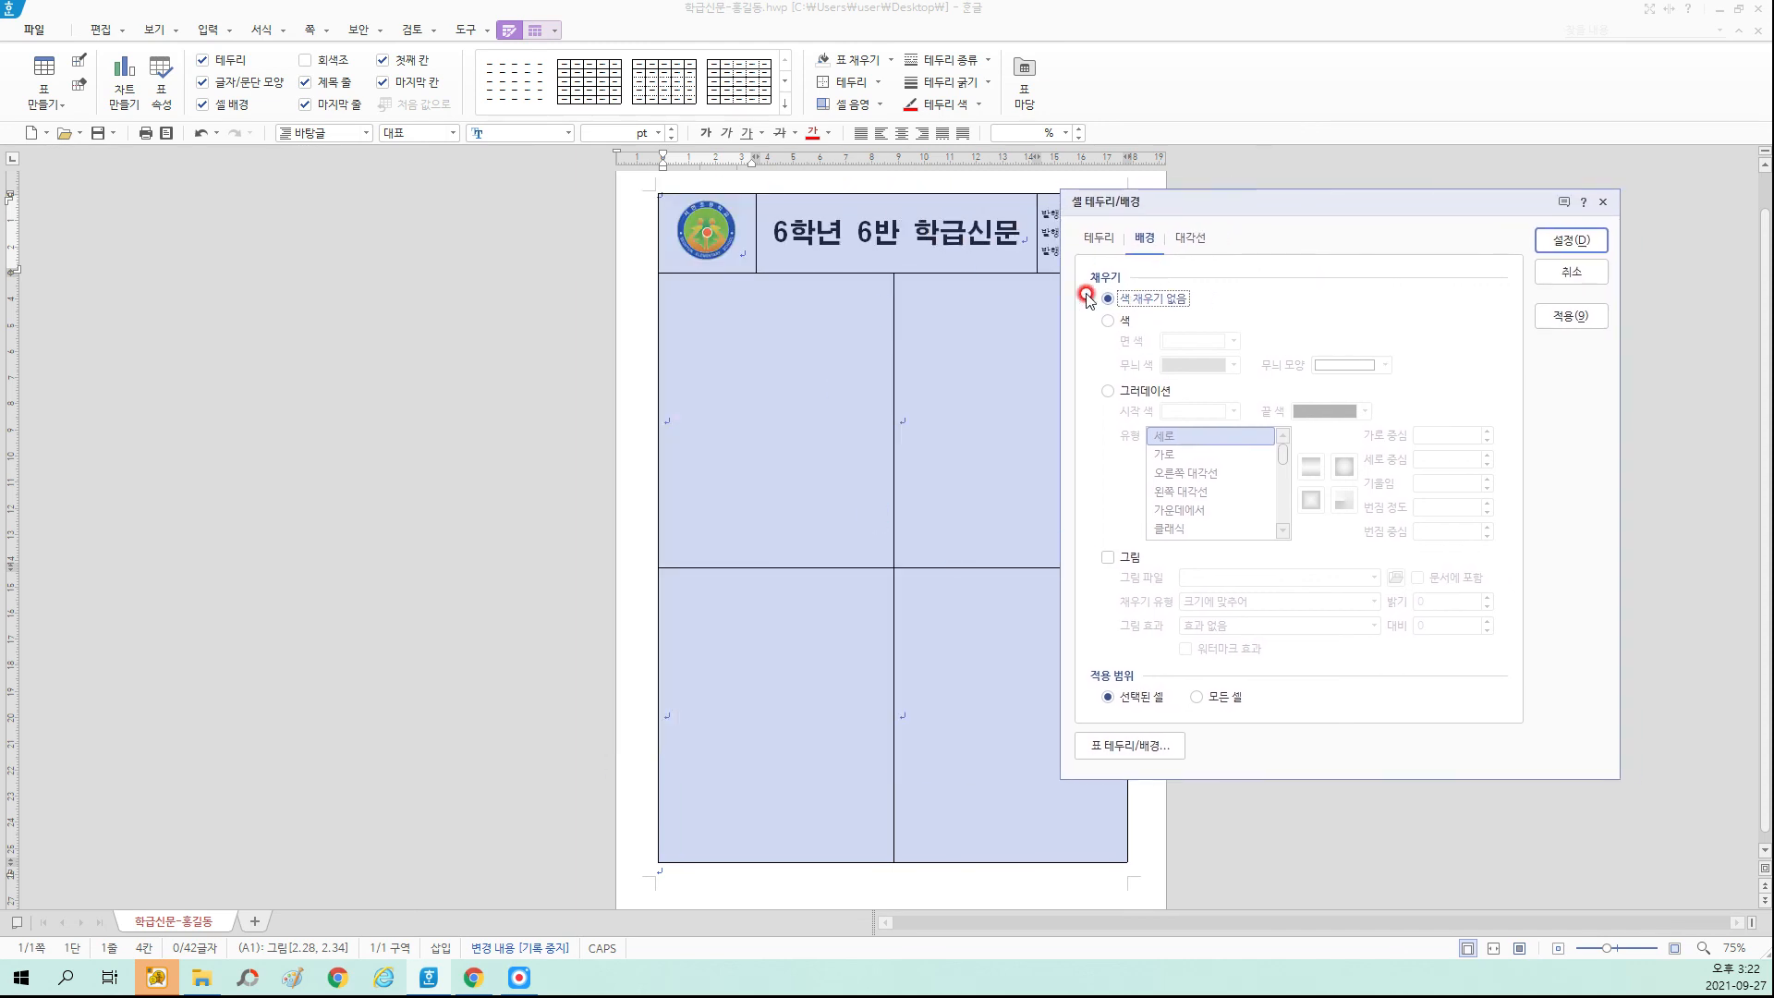
{"action": "left_click", "coordinate": [1122, 321]}
{"action": "left_click", "coordinate": [1189, 342]}
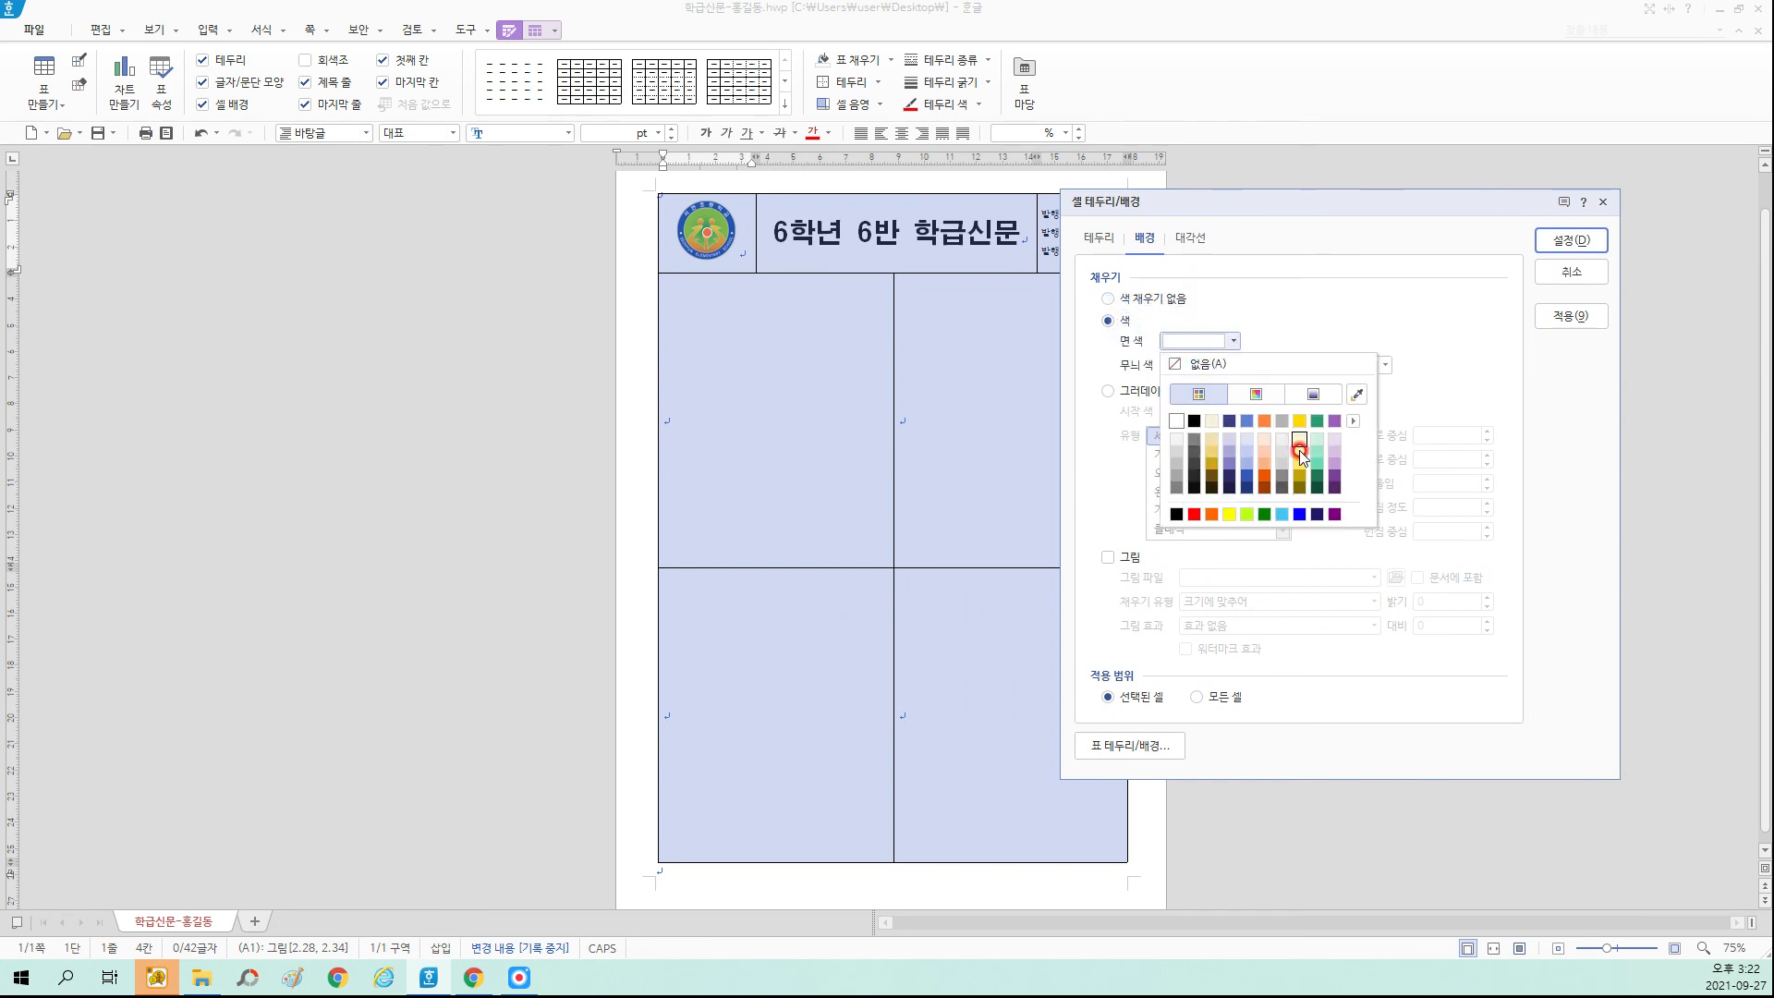
{"action": "left_click", "coordinate": [1230, 514]}
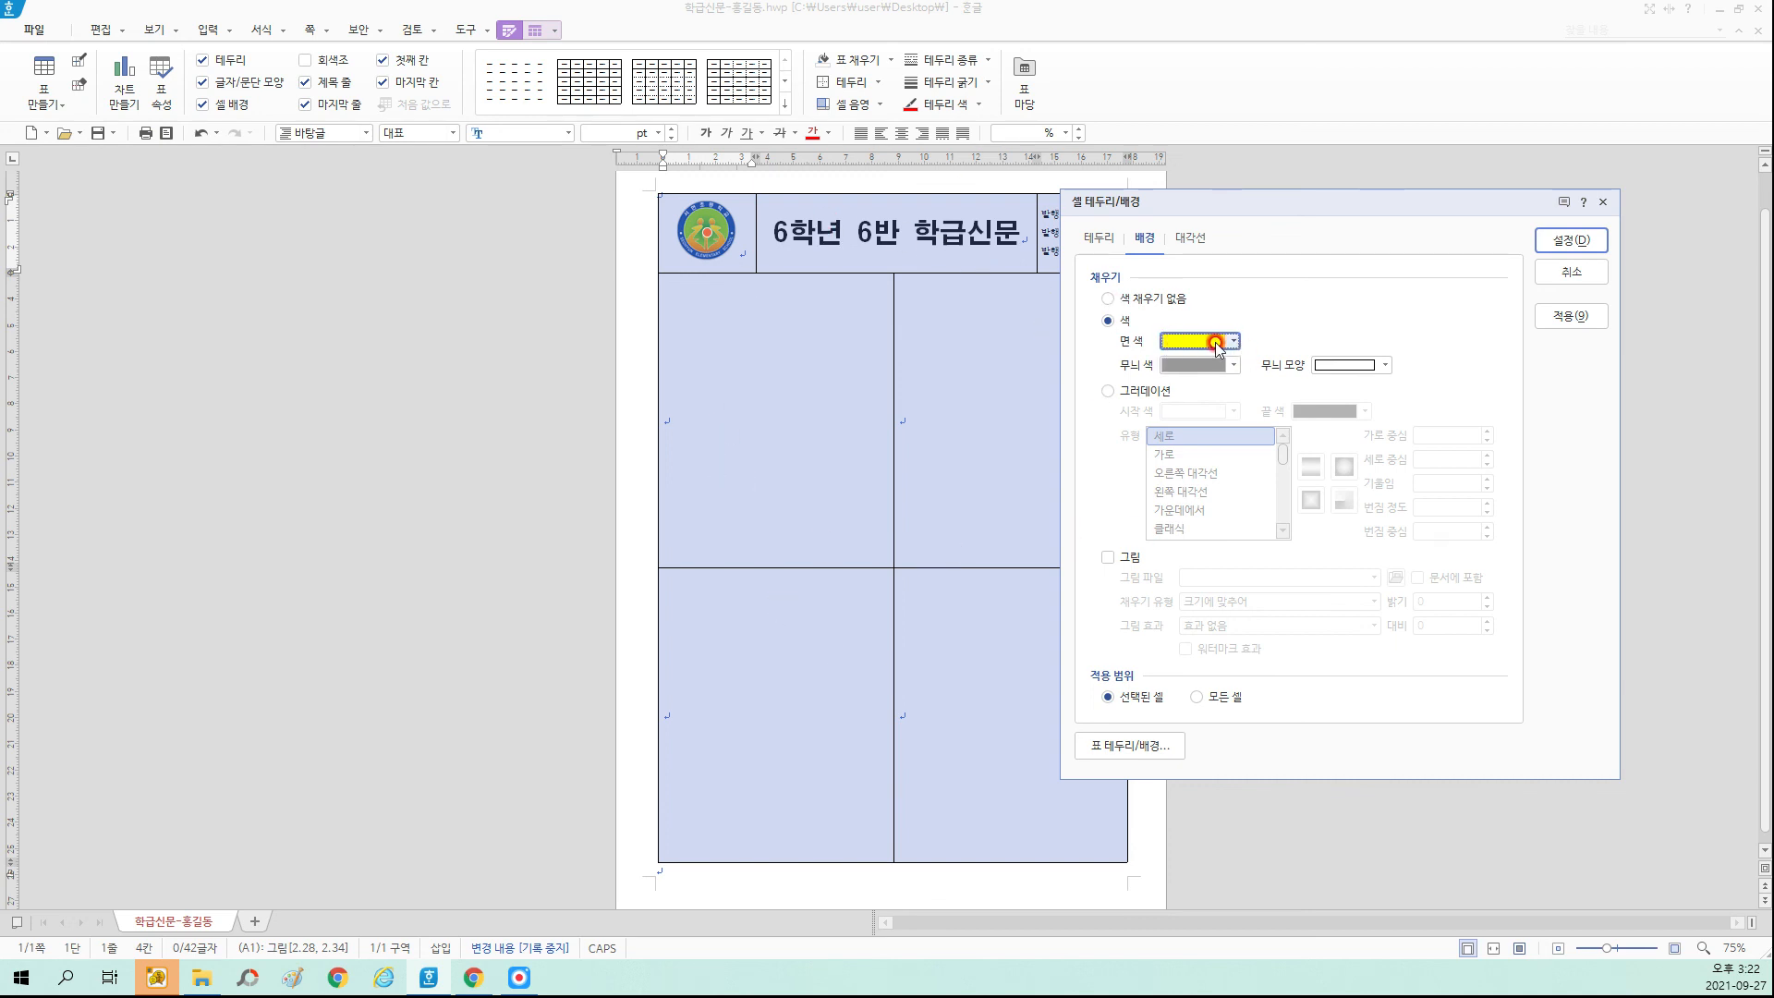
{"action": "left_click", "coordinate": [1141, 297]}
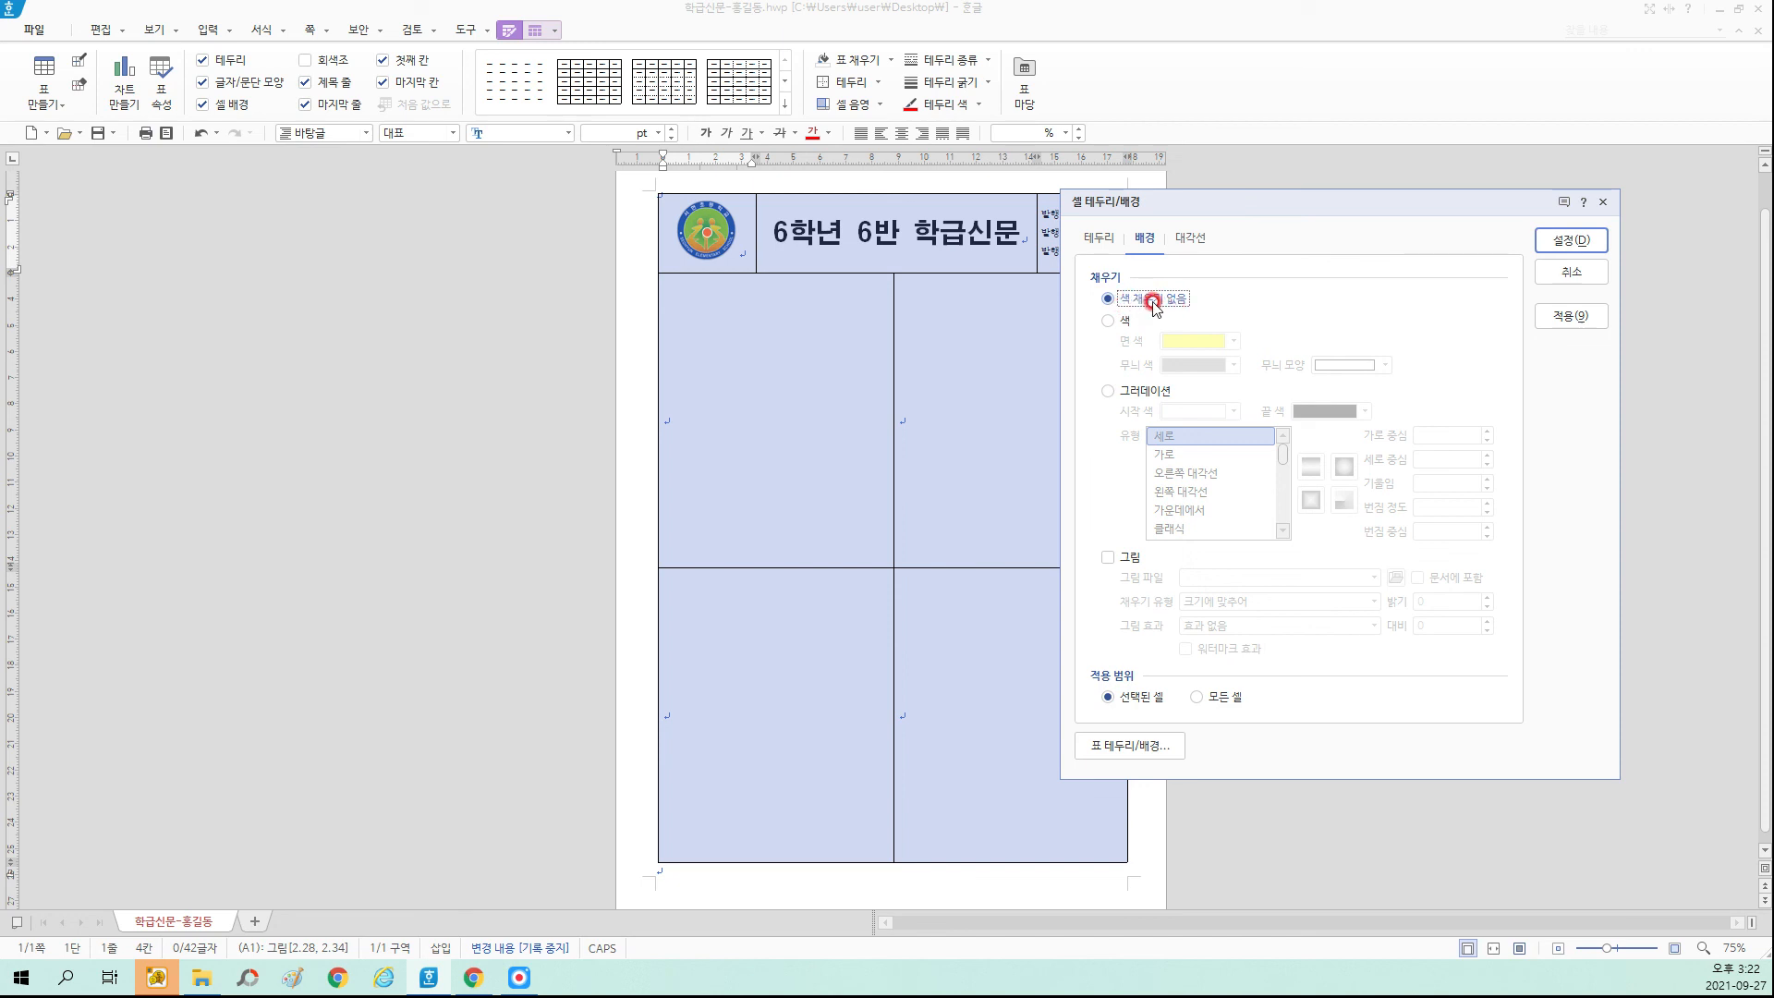
Try a single downward diagonal line across the selected cells, and set the diagonal back to none.
{"action": "left_click", "coordinate": [1187, 238]}
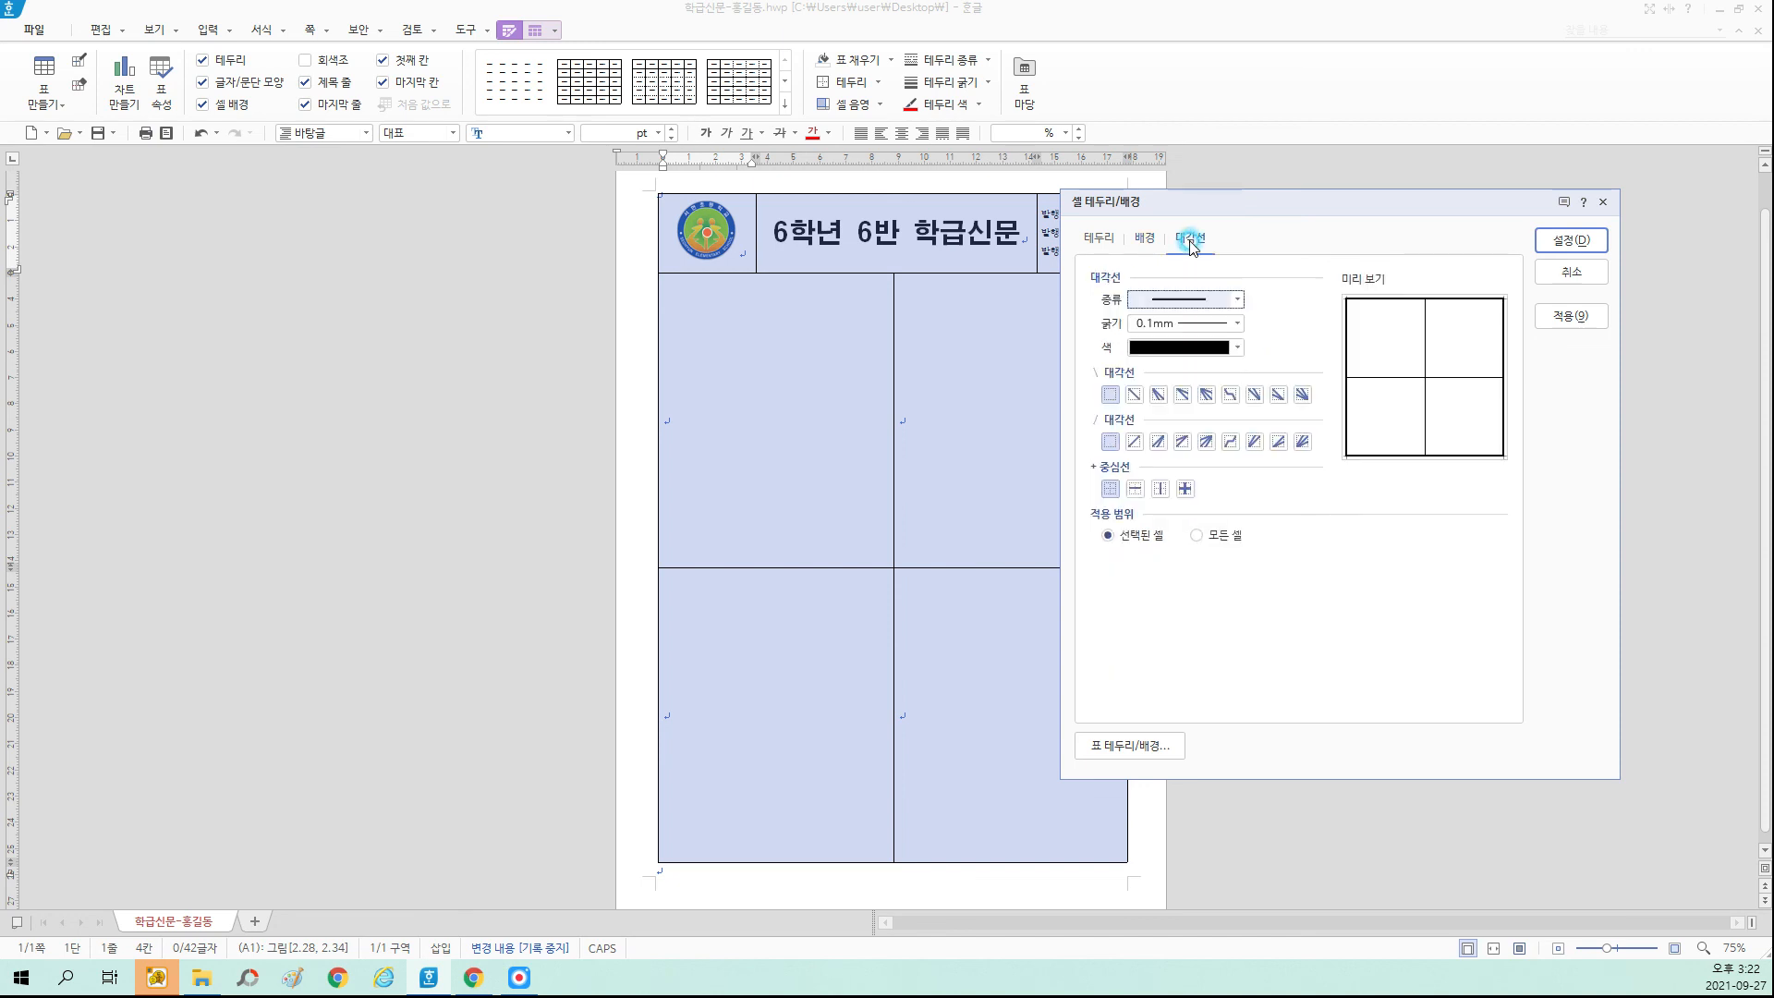
{"action": "left_click", "coordinate": [1134, 395]}
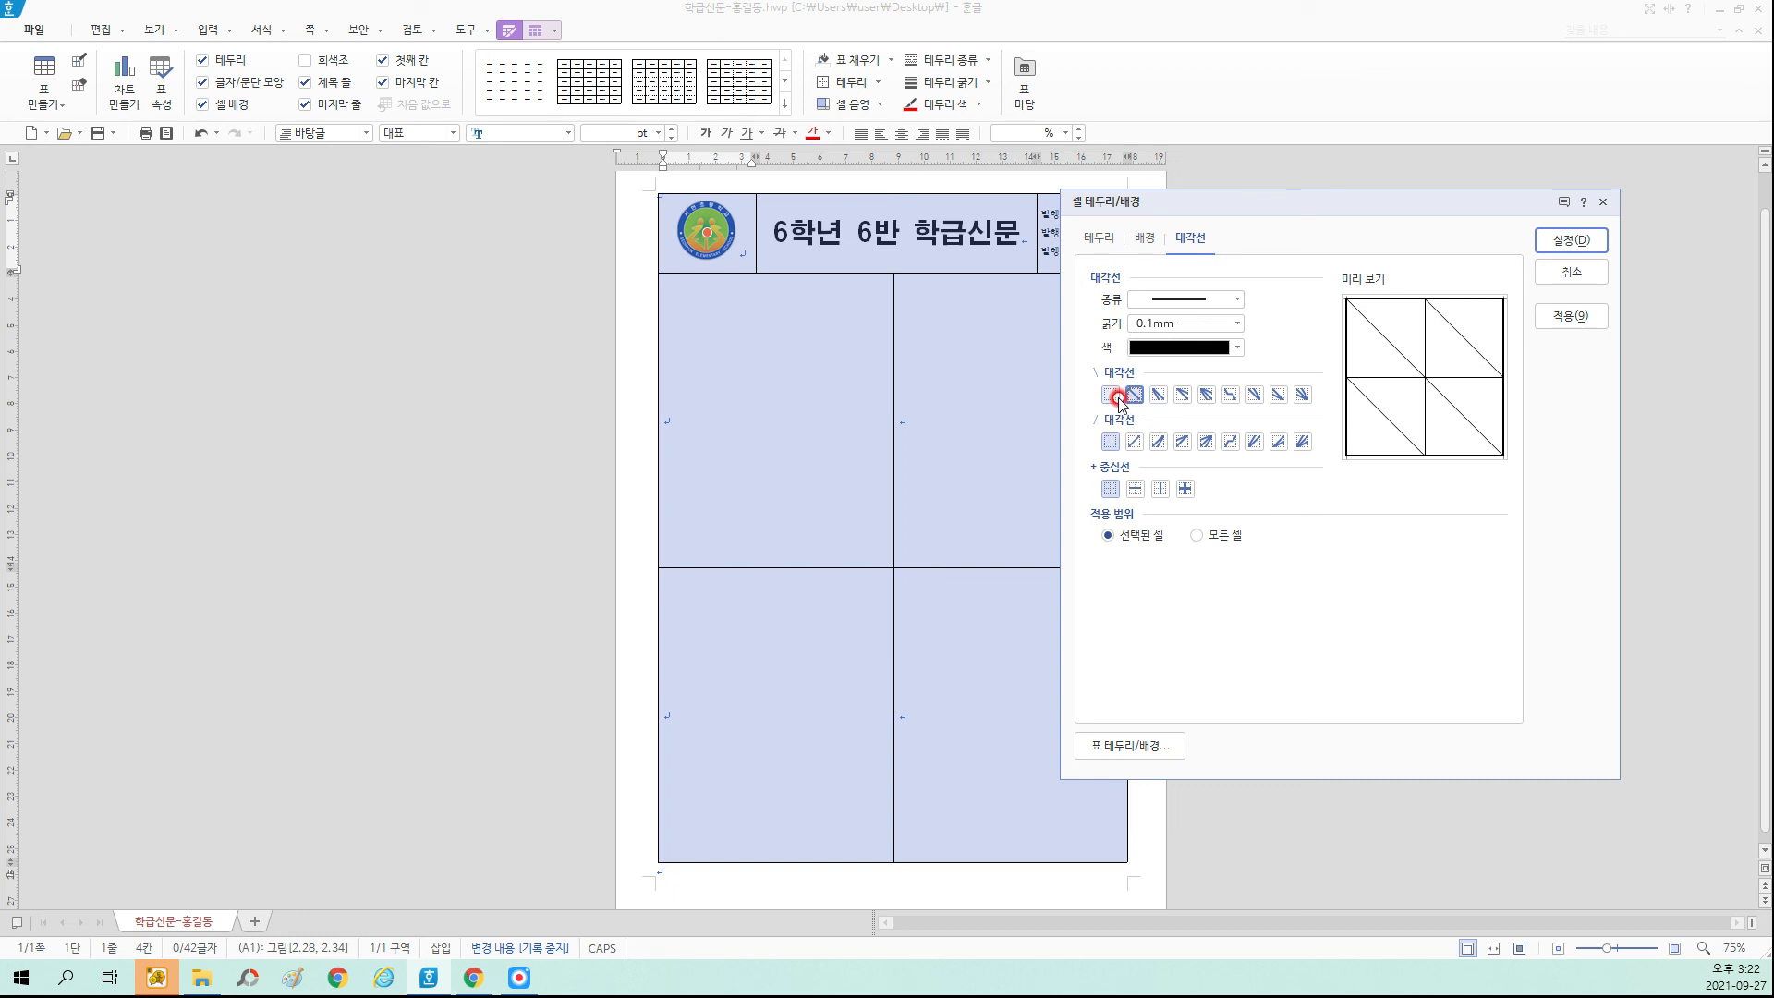
{"action": "left_click", "coordinate": [1112, 397]}
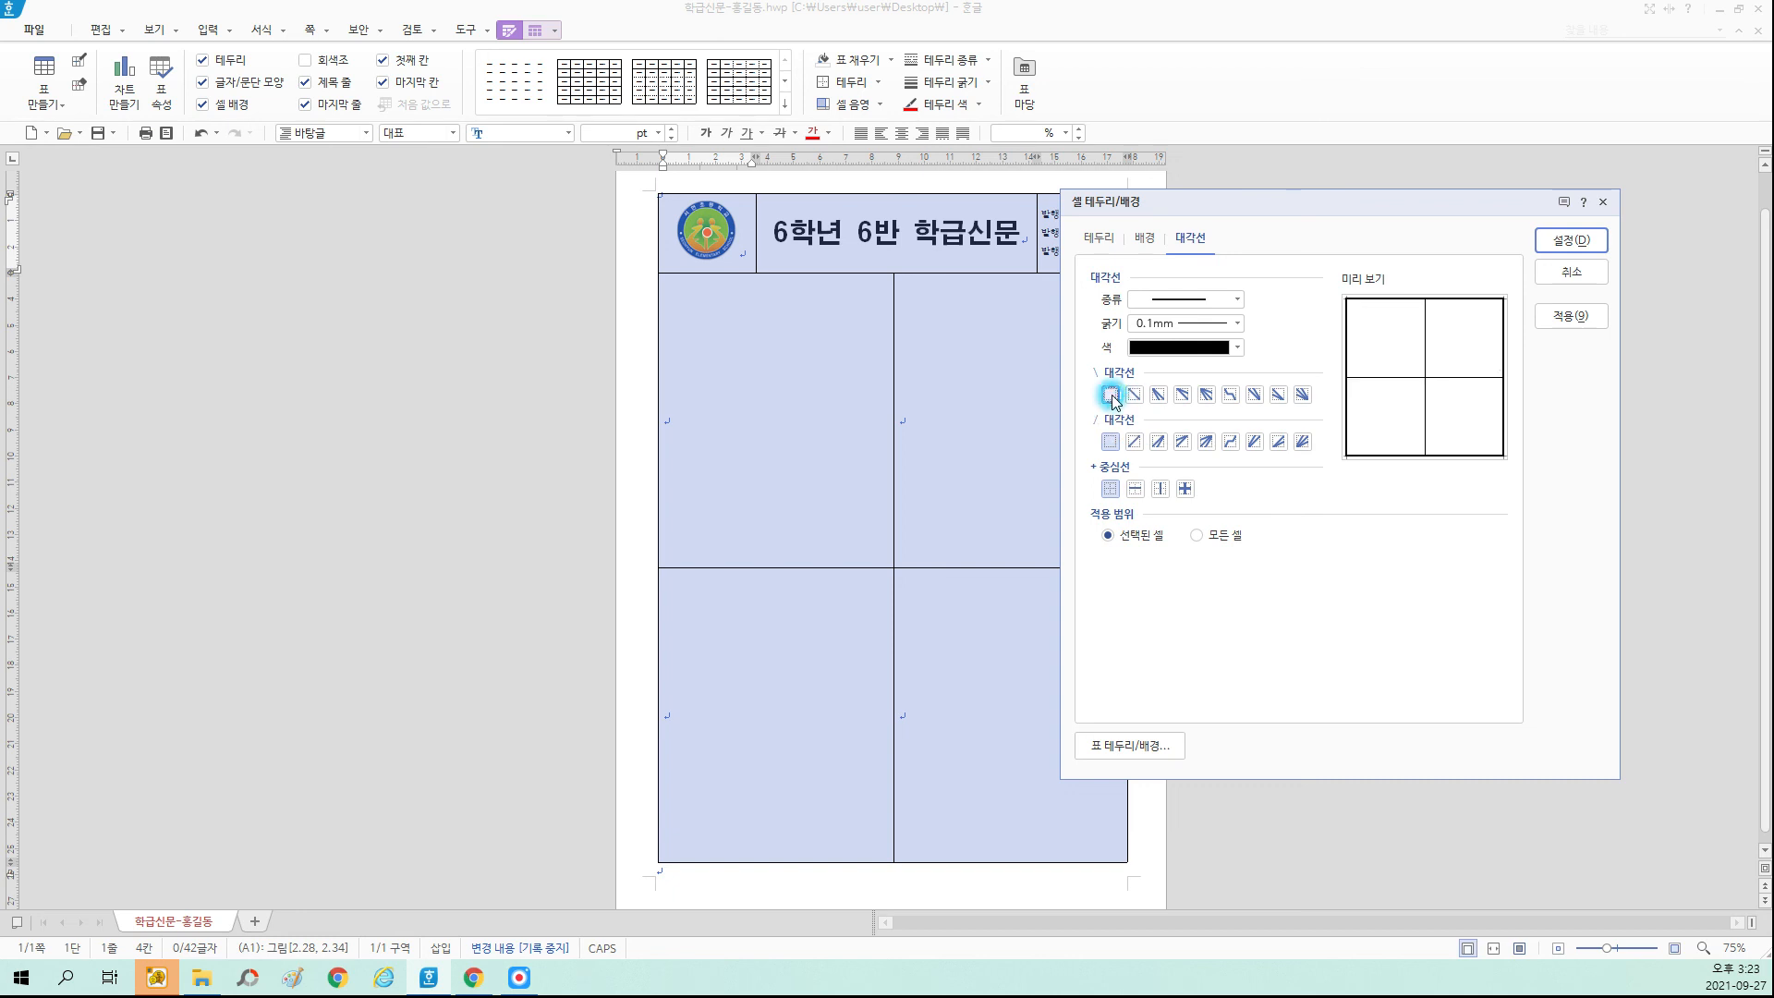
Apply the cell border settings to the whole table and deselect its cells.
{"action": "left_click", "coordinate": [1098, 241]}
{"action": "left_click", "coordinate": [1571, 242]}
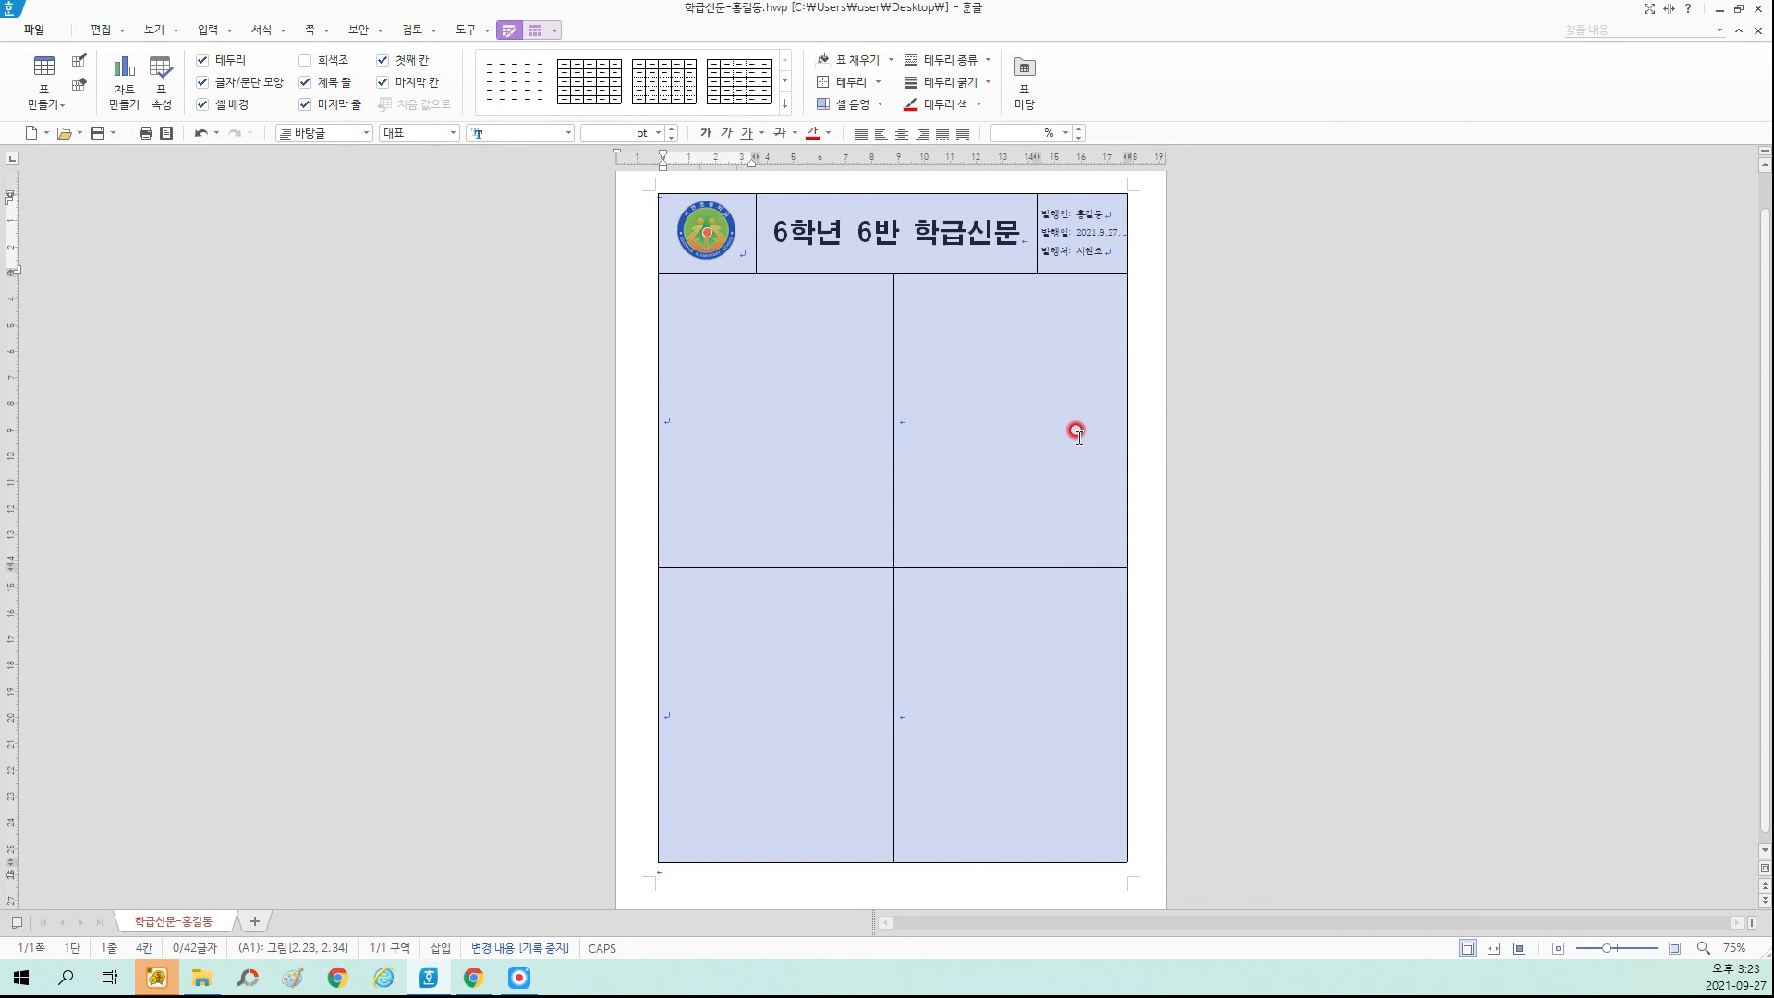
{"action": "left_click", "coordinate": [1155, 490]}
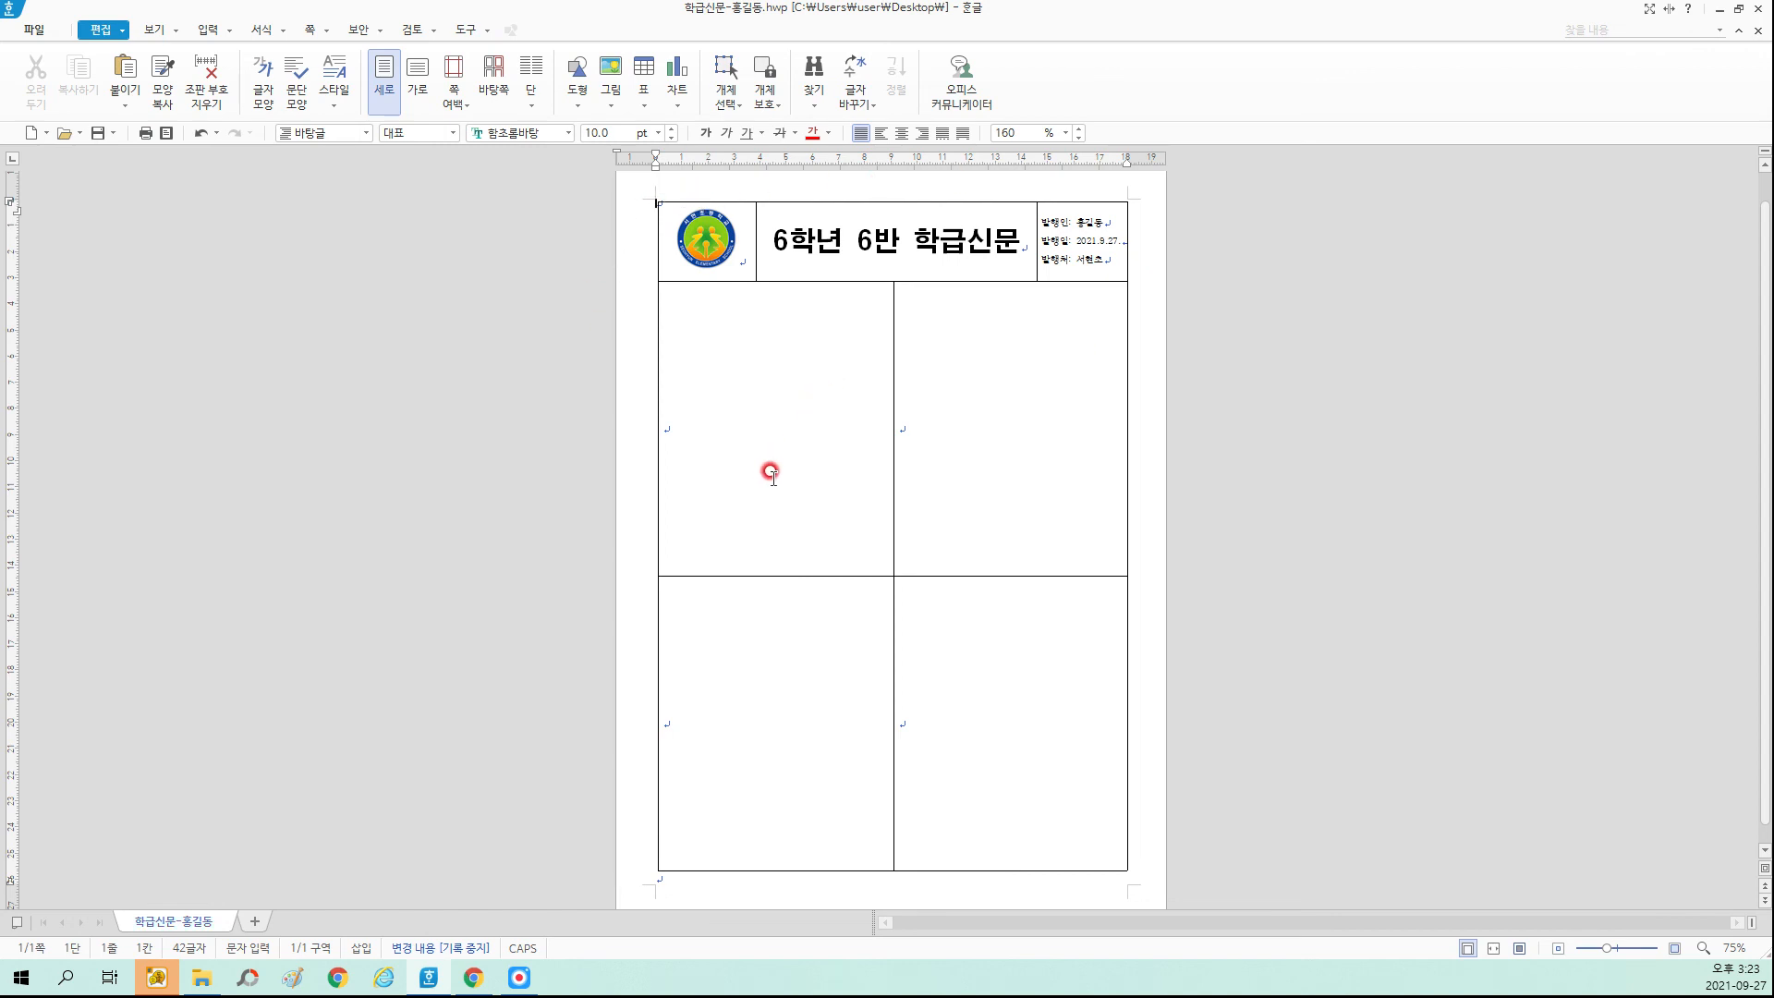
Examine the table's outer border up close around the header, and return to viewing the whole page.
{"action": "scroll", "coordinate": [772, 474], "scroll_direction": "up", "scroll_amount": 5}
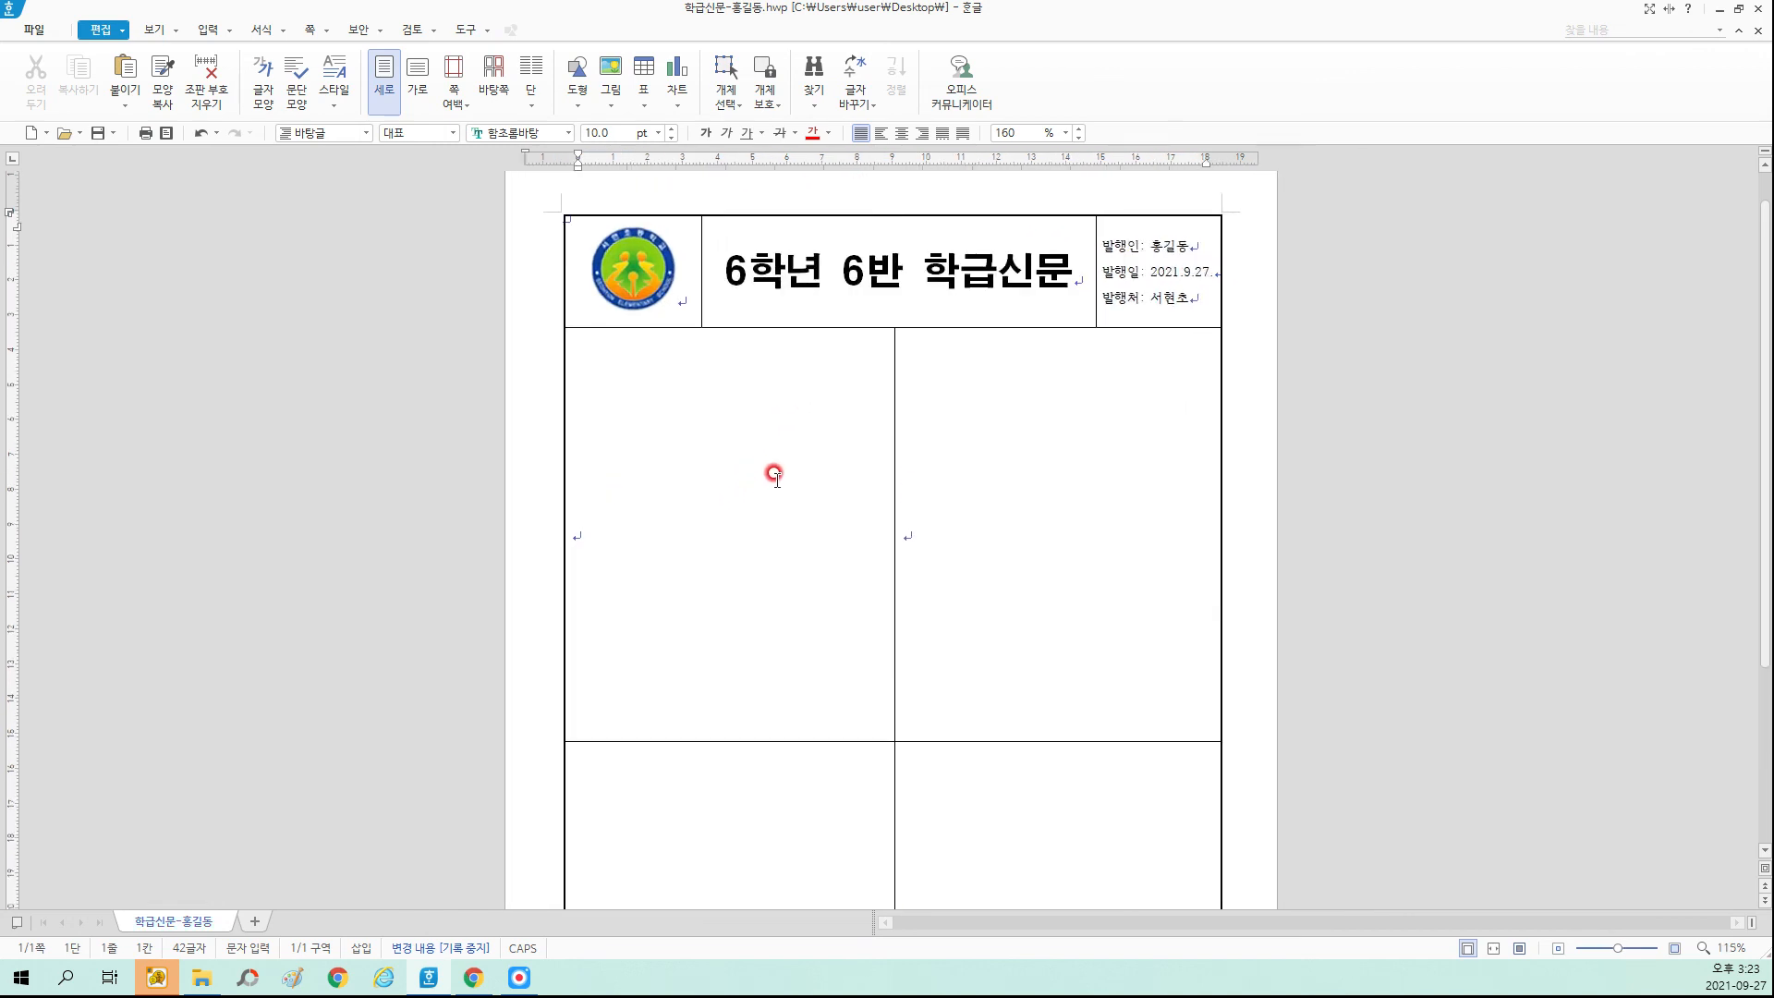
{"action": "scroll", "coordinate": [779, 478], "scroll_direction": "up", "scroll_amount": 4}
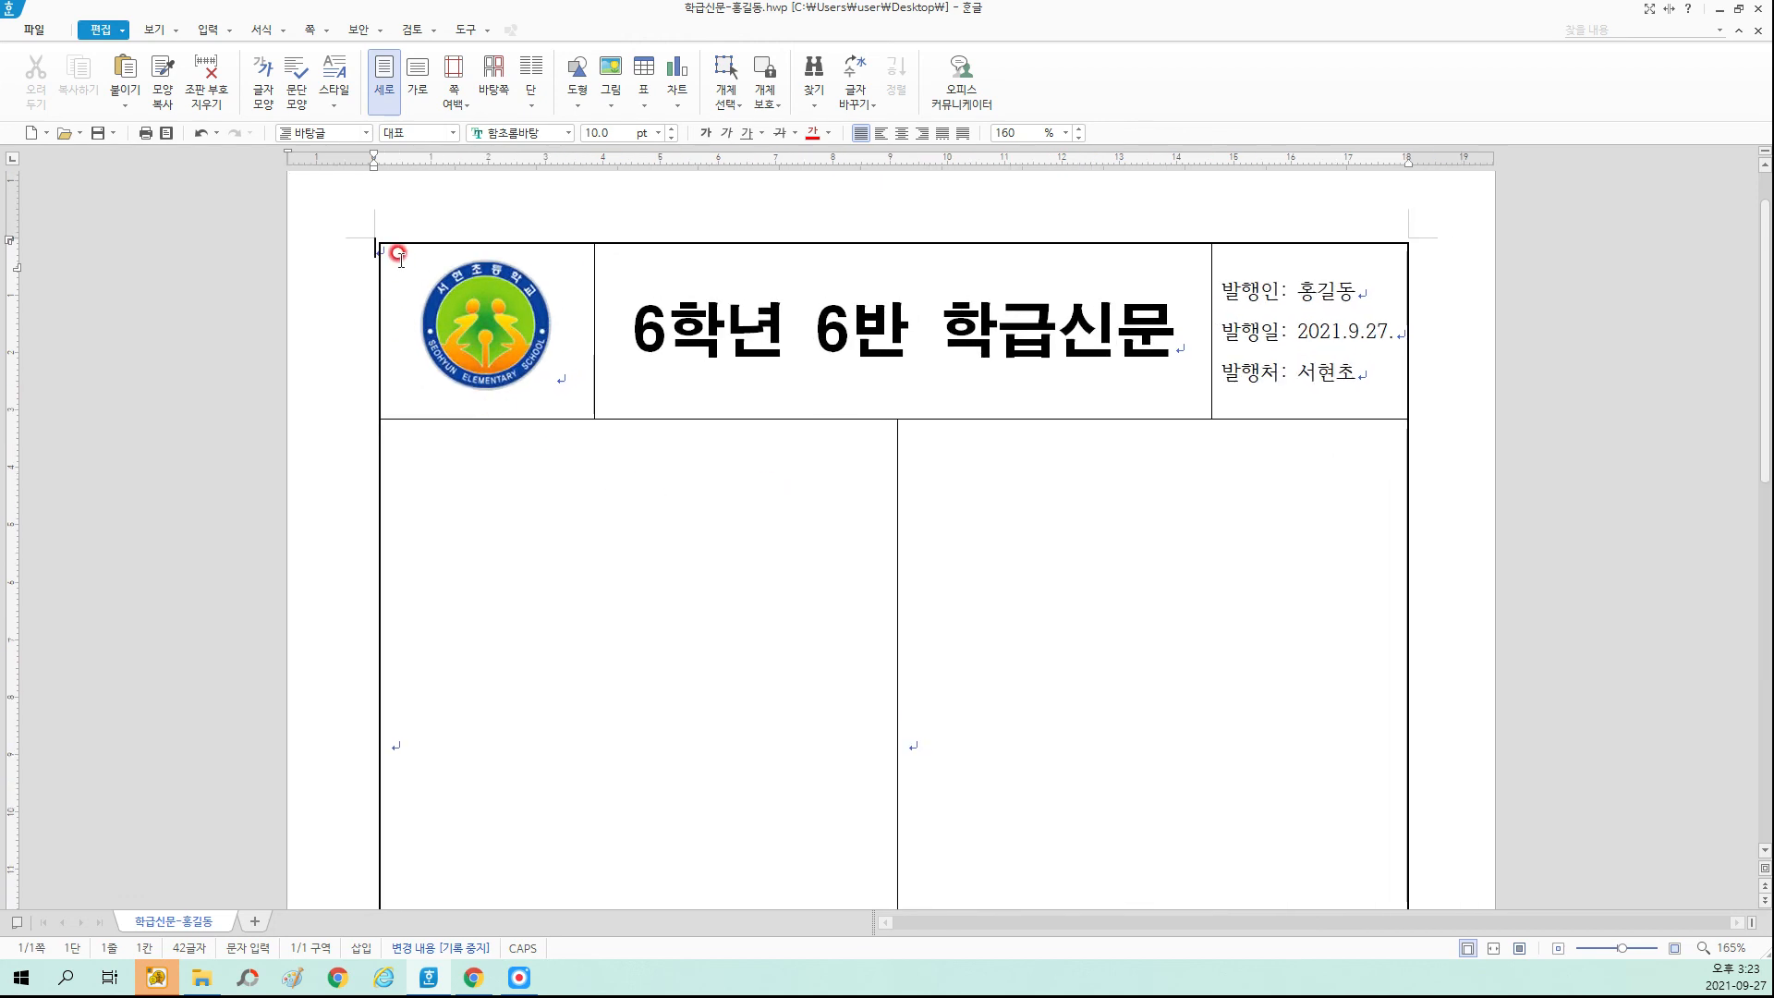
{"action": "scroll", "coordinate": [681, 642], "scroll_direction": "up", "scroll_amount": 1}
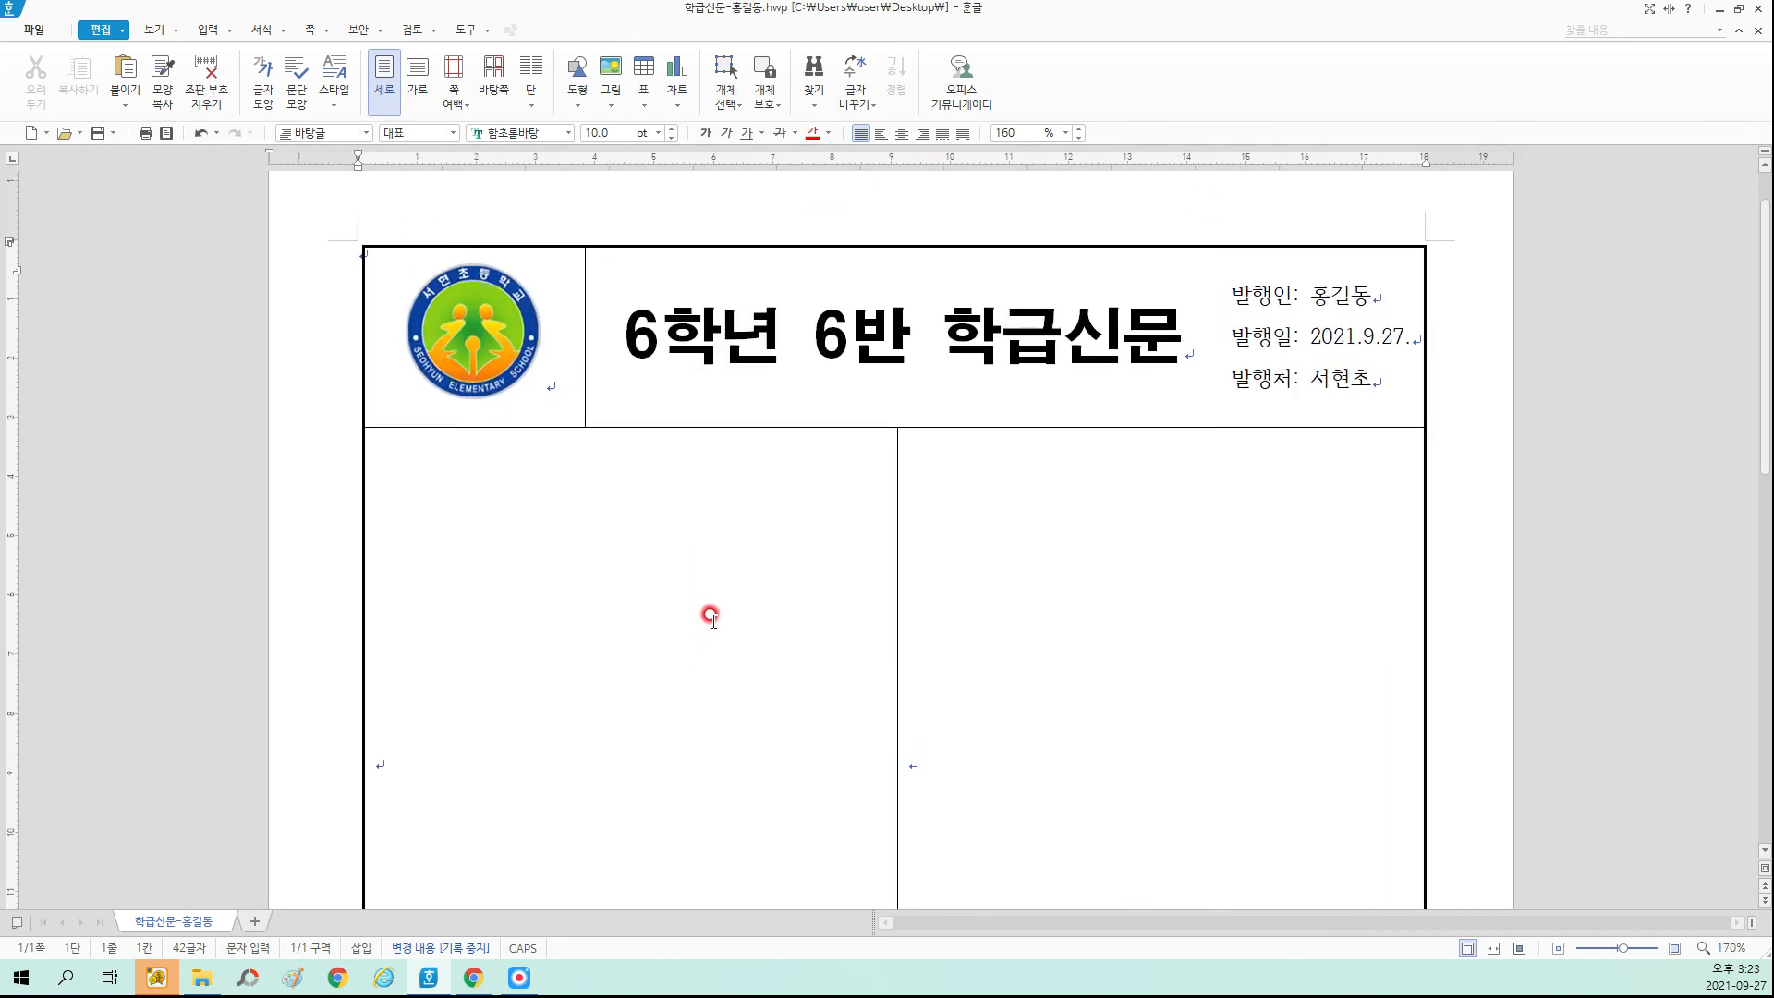
{"action": "scroll", "coordinate": [710, 614], "scroll_direction": "down", "scroll_amount": 6}
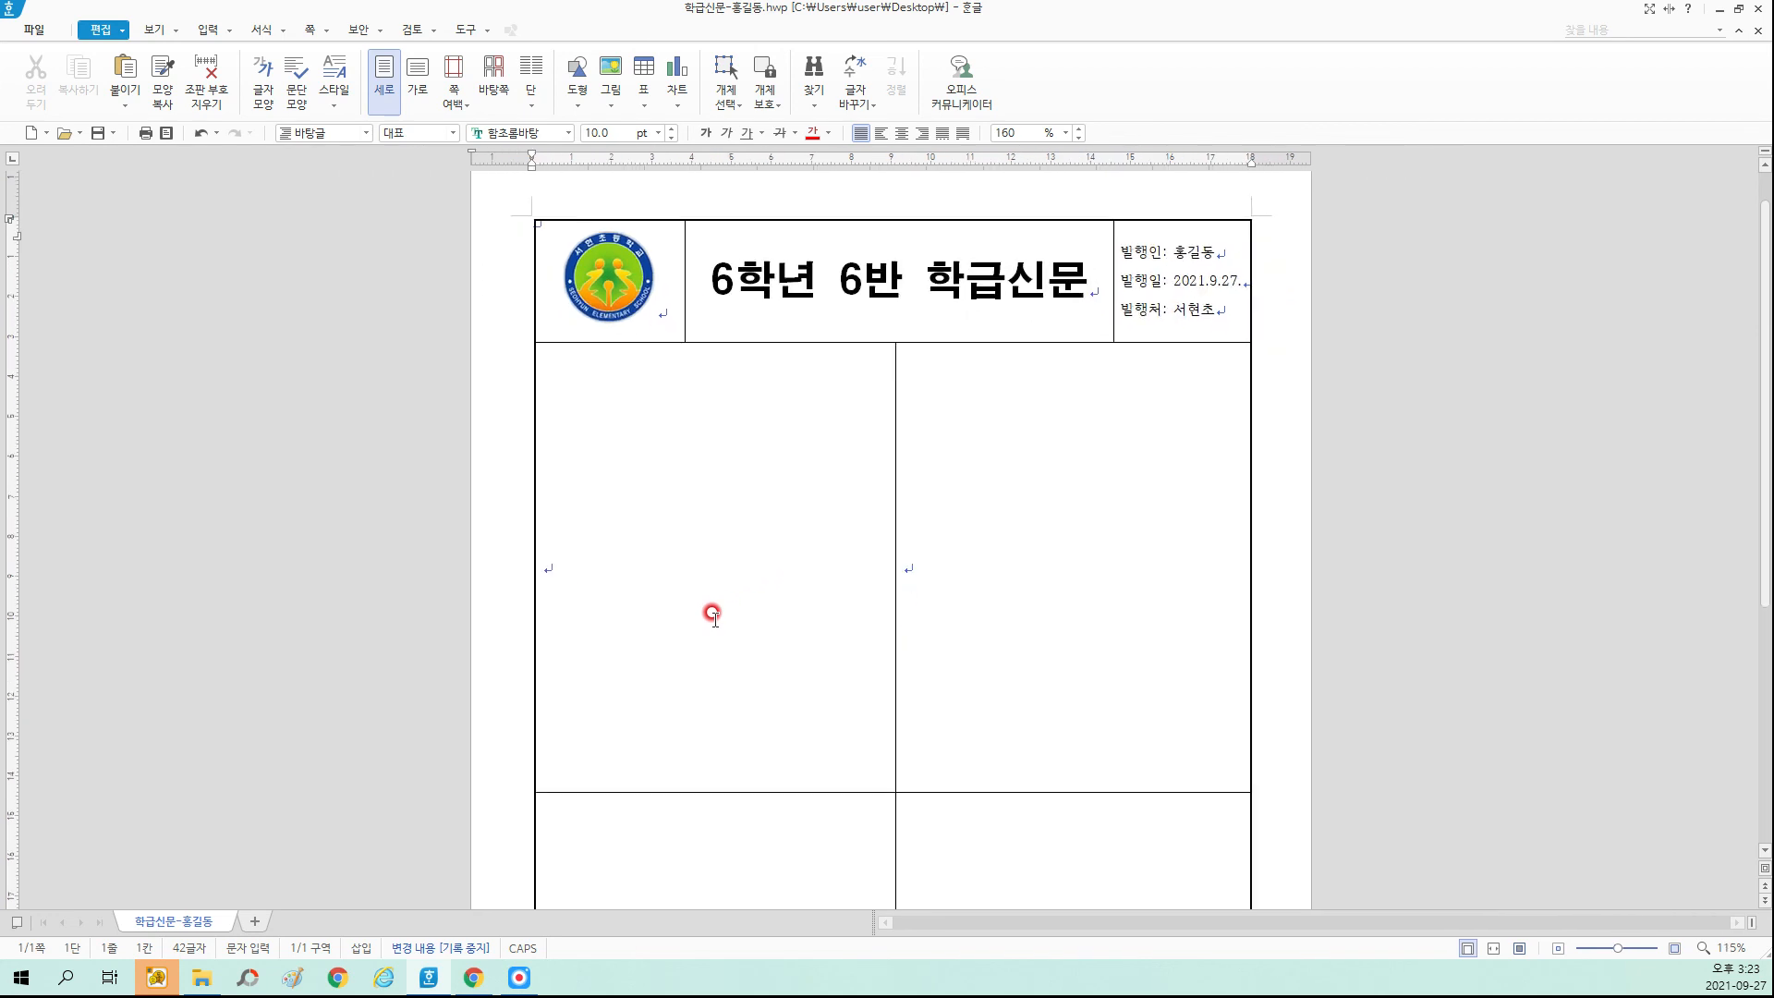
{"action": "scroll", "coordinate": [713, 615], "scroll_direction": "down", "scroll_amount": 2}
{"action": "scroll", "coordinate": [713, 617], "scroll_direction": "down", "scroll_amount": 2}
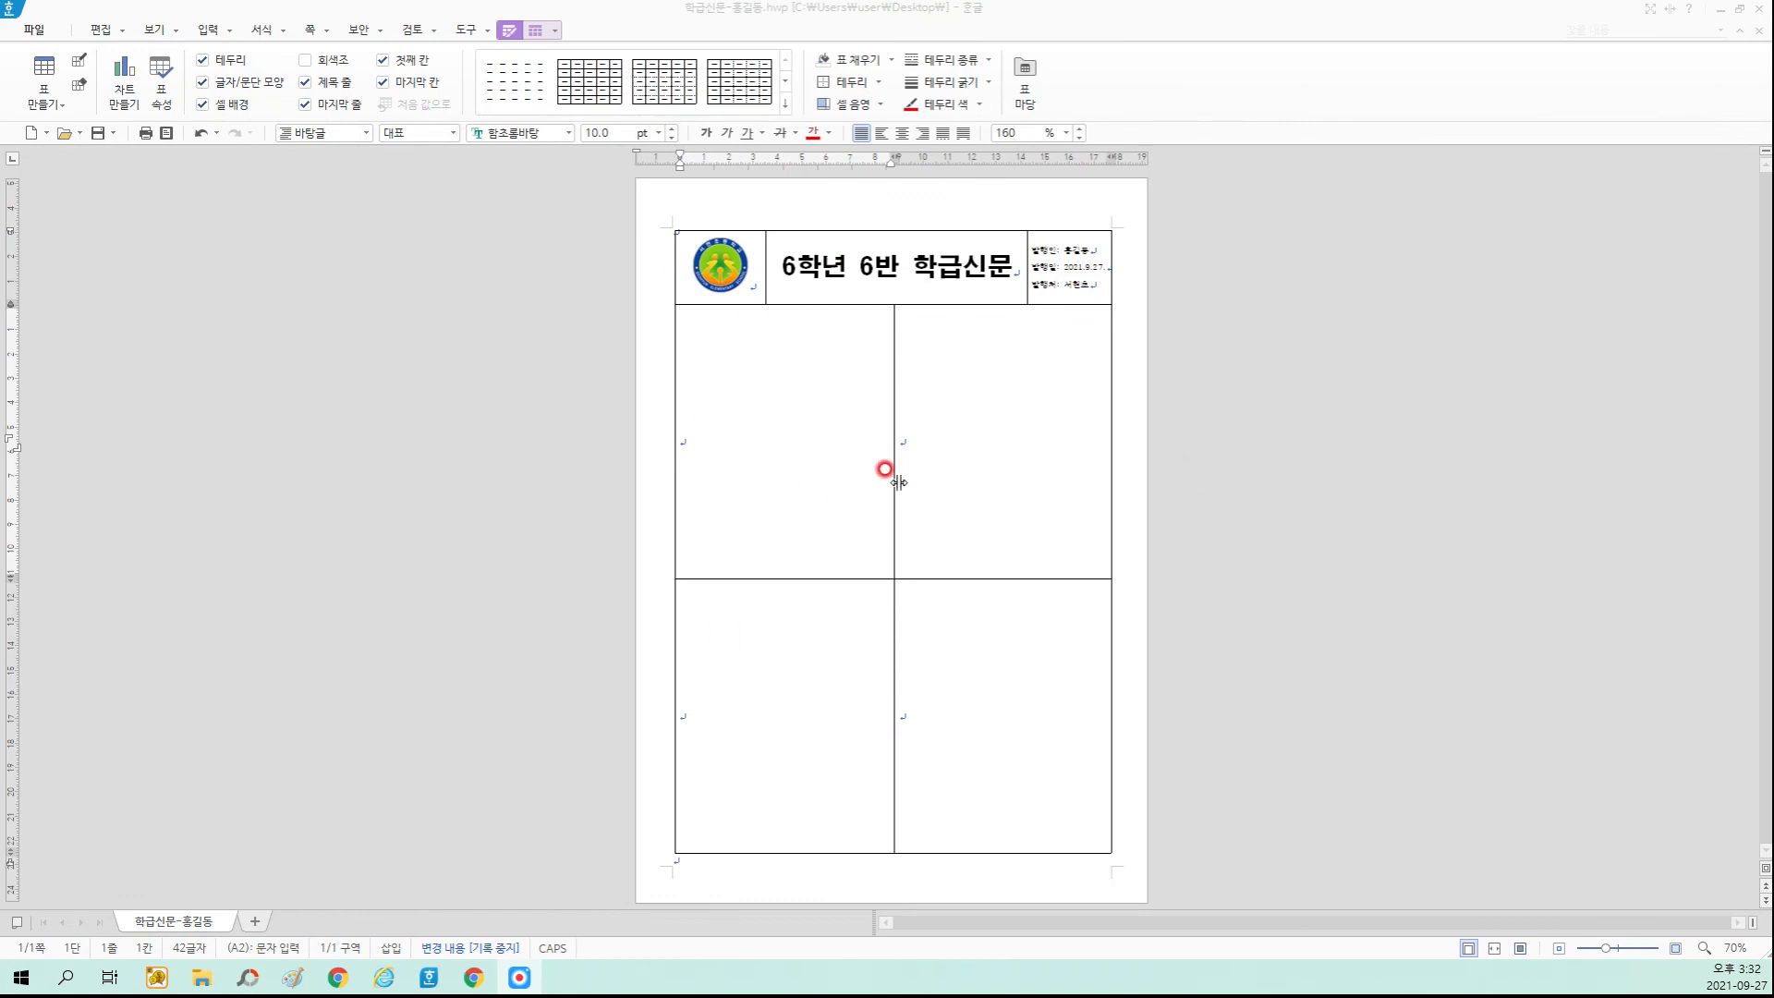
Save the class newspaper document.
{"action": "left_click", "coordinate": [98, 134]}
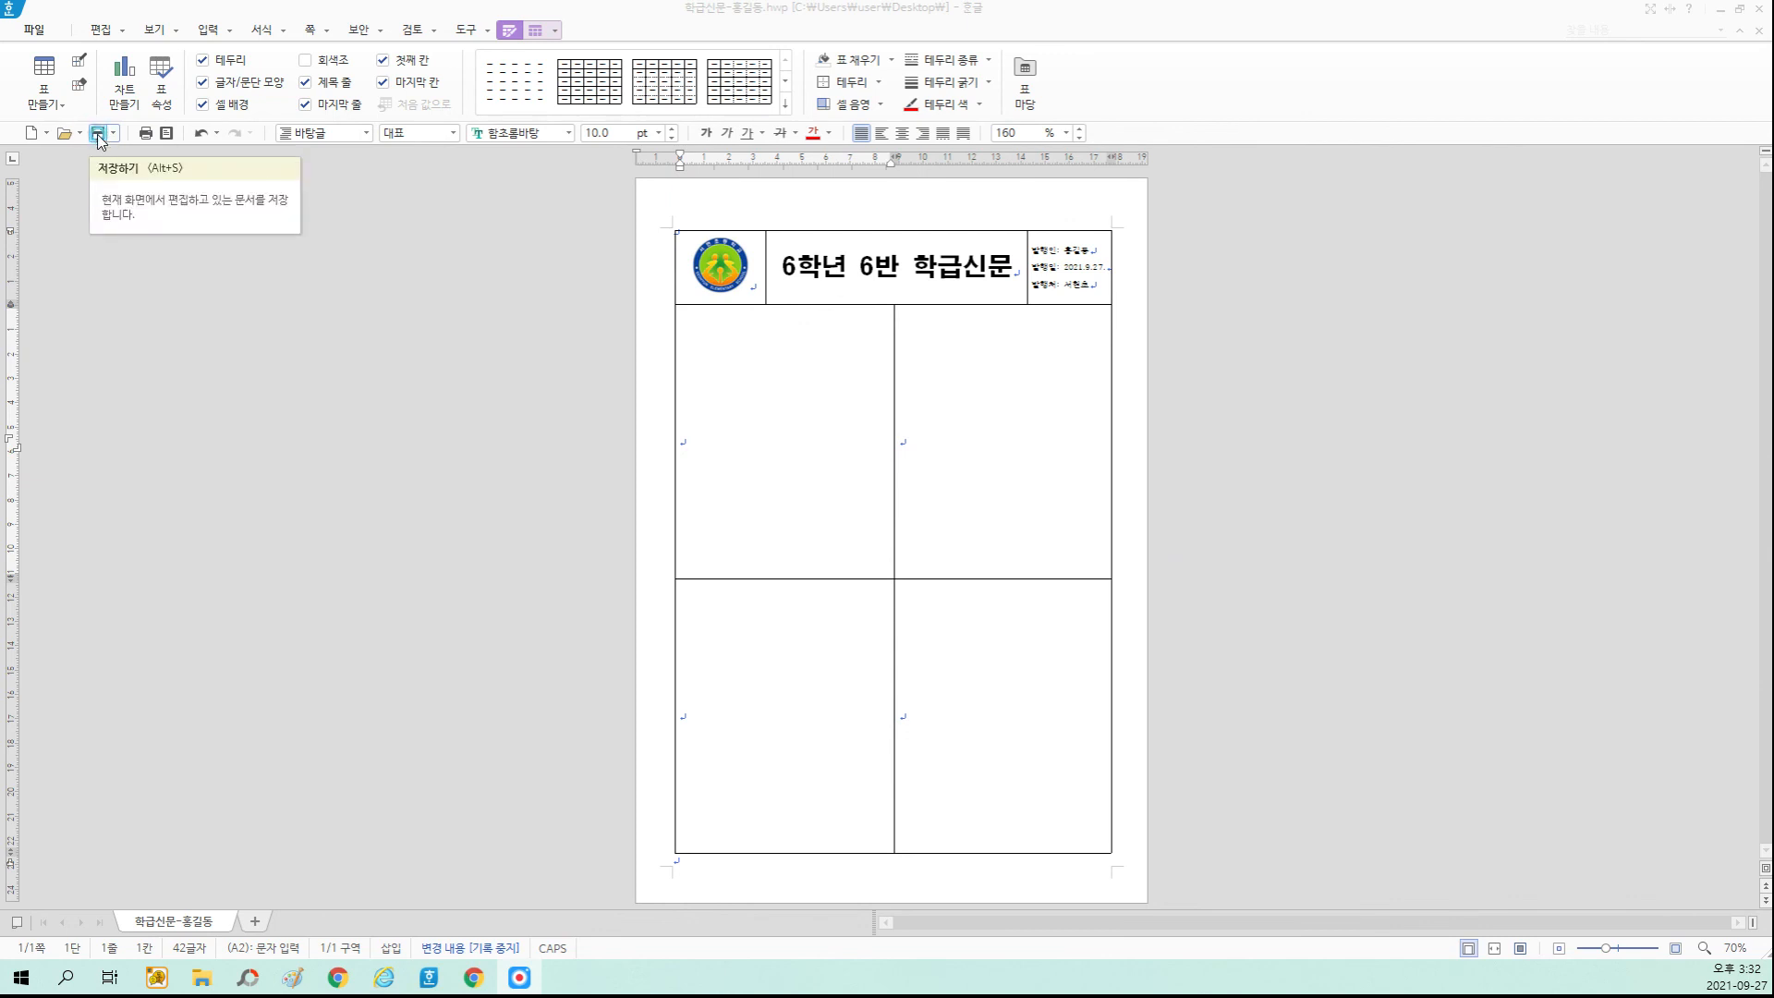
{"action": "left_click", "coordinate": [98, 135]}
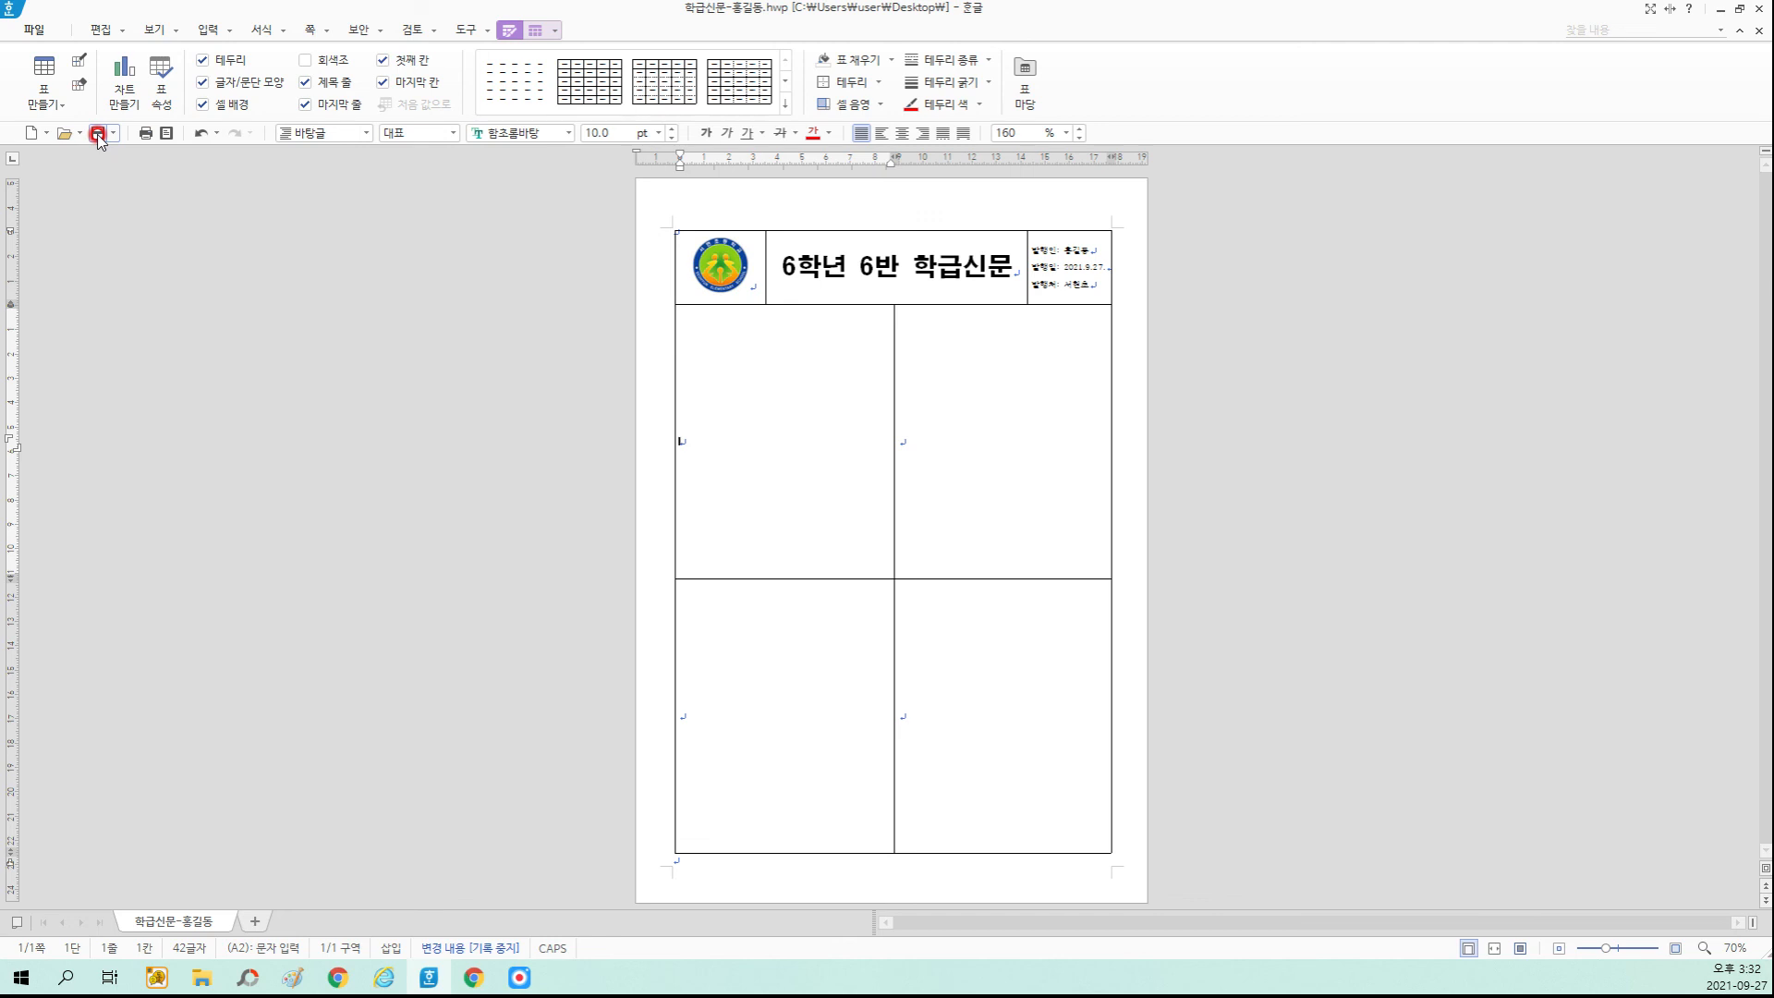